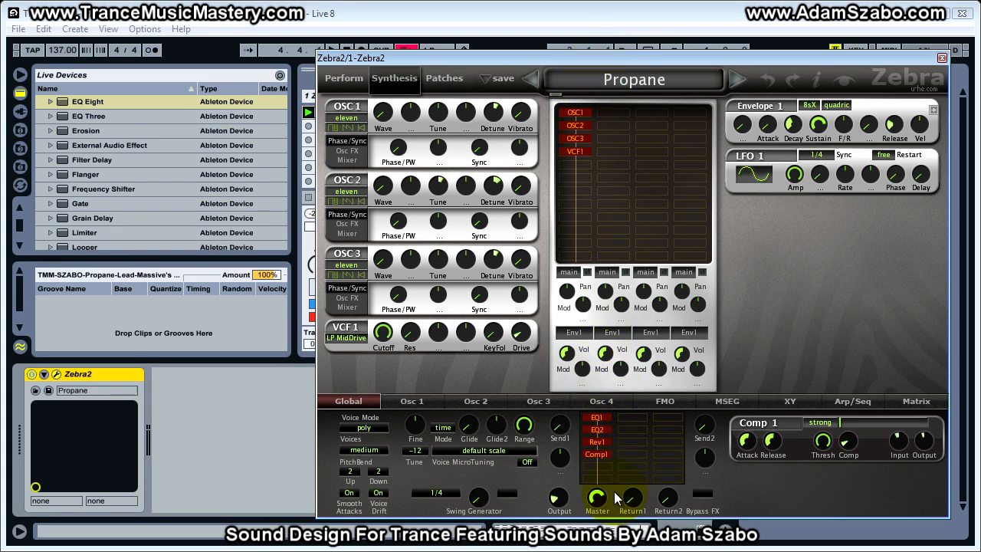
Bypass the reverb and both EQs in Zebra2's effects grid
left_click(602, 442)
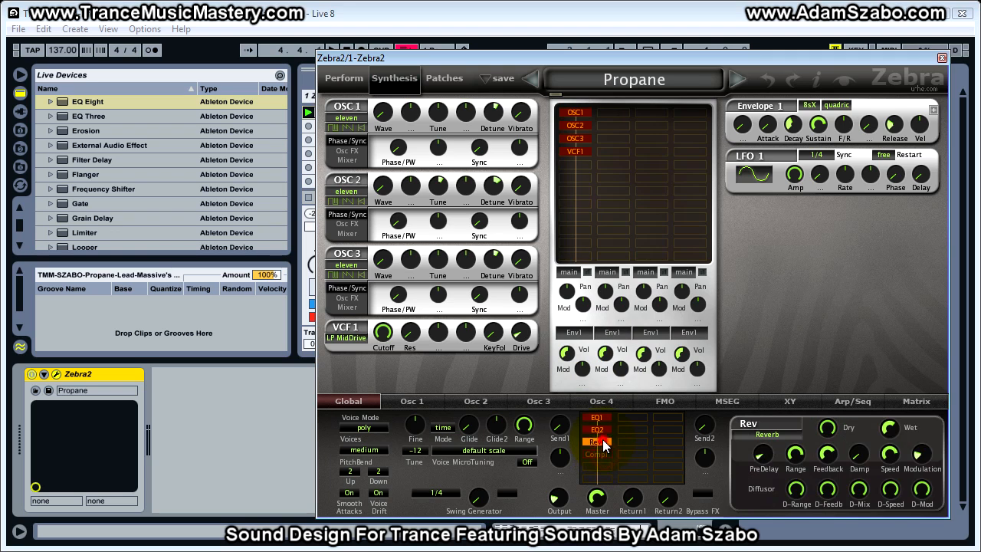
left_click(598, 429)
left_click(604, 417)
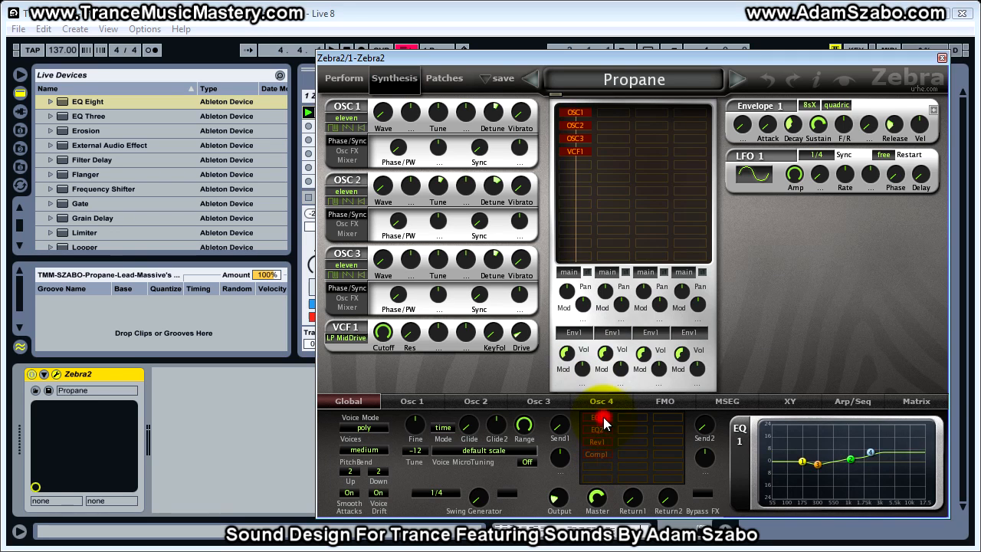
Bypass VCF1, OSC3 and OSC2 in the main module grid so that only OSC1 remains active
double_click(583, 152)
double_click(584, 140)
left_click(584, 124)
double_click(584, 125)
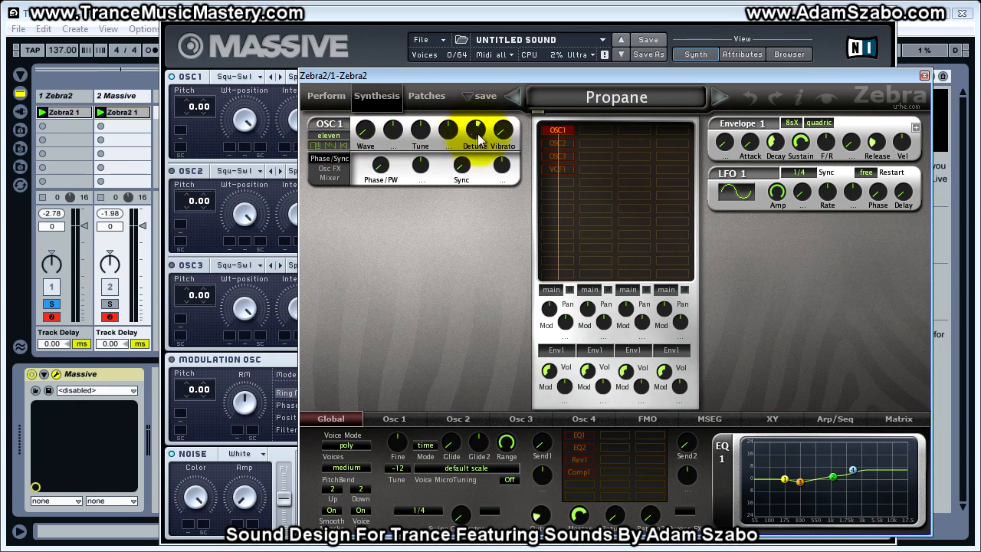
Check the detune amount of OSC 1 and its volume and width mixer settings
left_click_drag(478, 138, 478, 129)
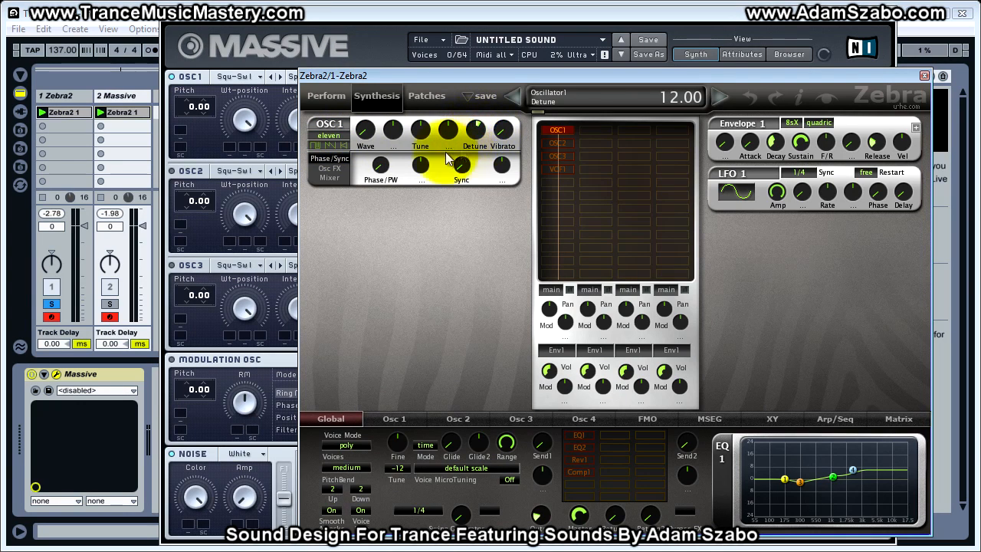
left_click(335, 177)
left_click(421, 166)
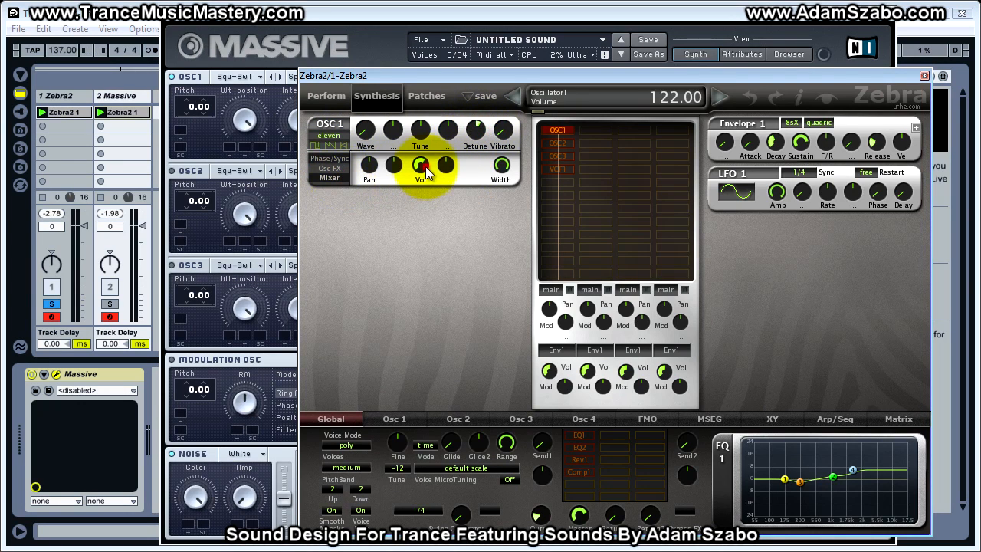
left_click(501, 167)
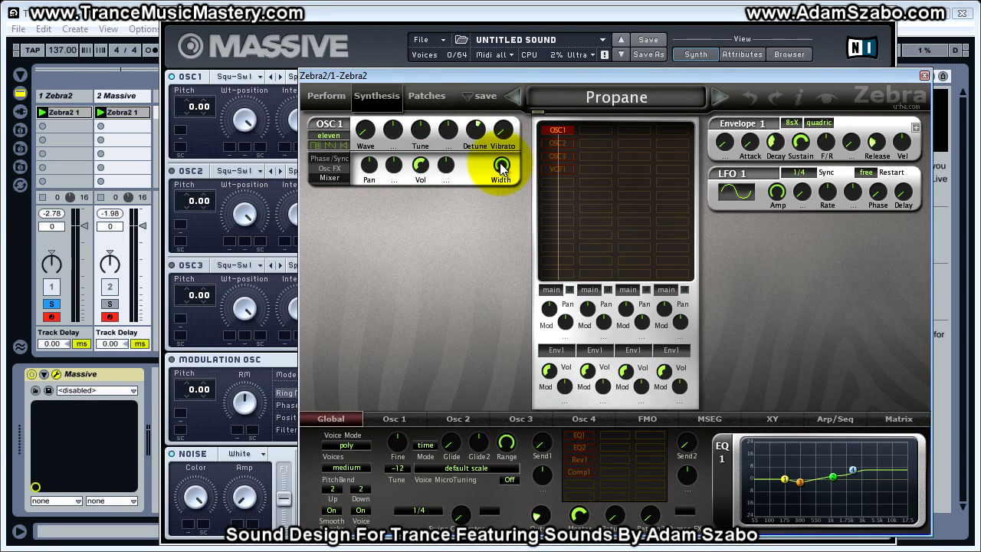
Rearrange the synth windows to put Massive in front beside the track mixer, and compare both tracks by soloing, ending with Massive soloed
left_click_drag(526, 77, 649, 87)
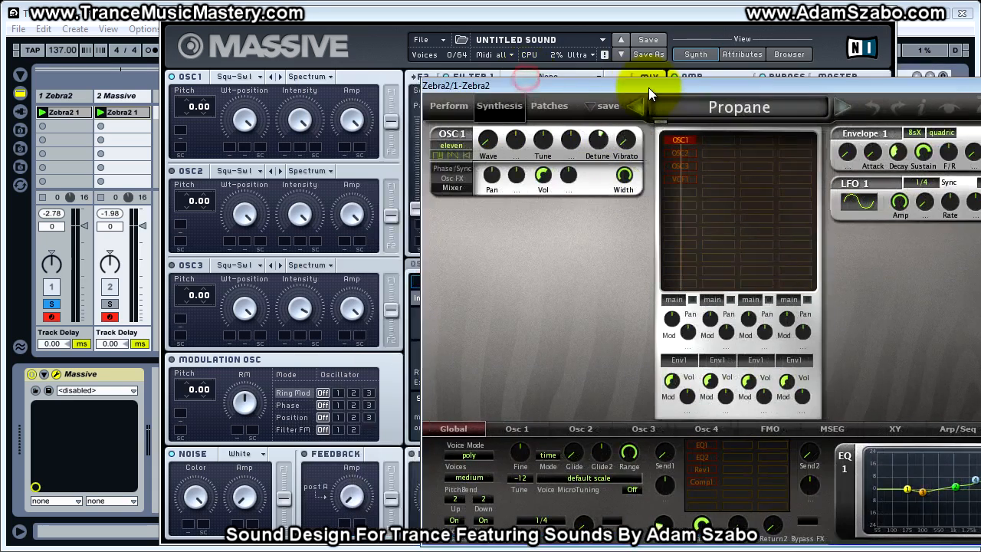
left_click_drag(495, 83, 457, 76)
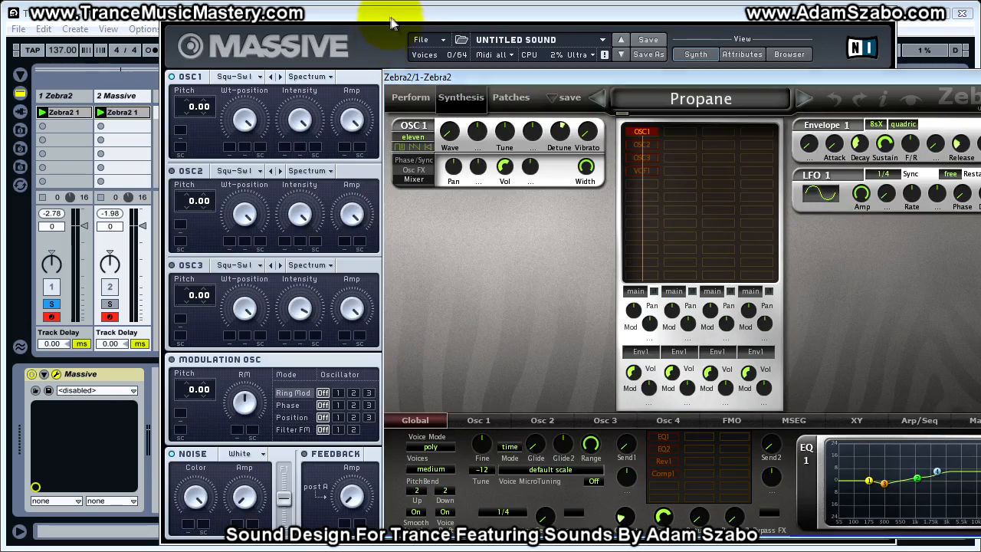
left_click_drag(401, 22, 980, 73)
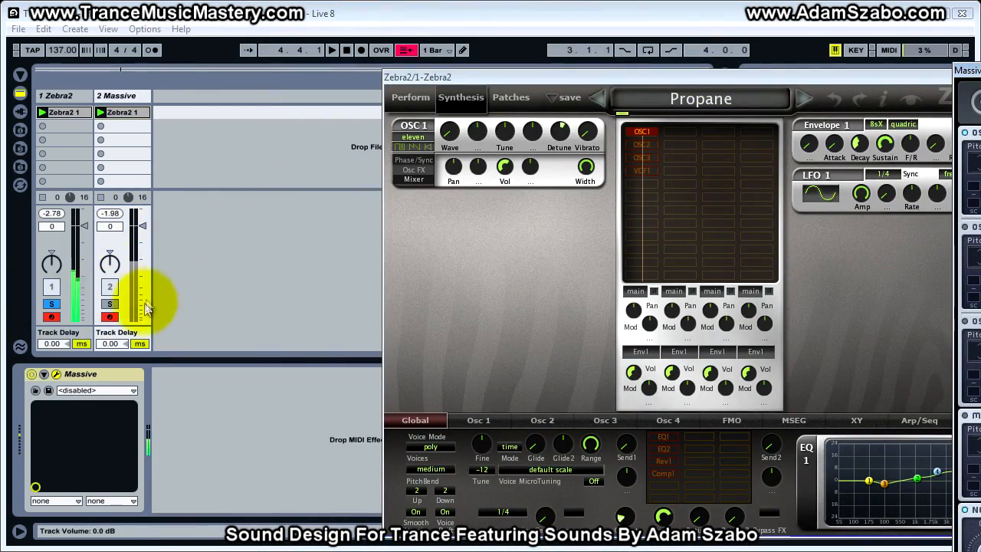
left_click(111, 306)
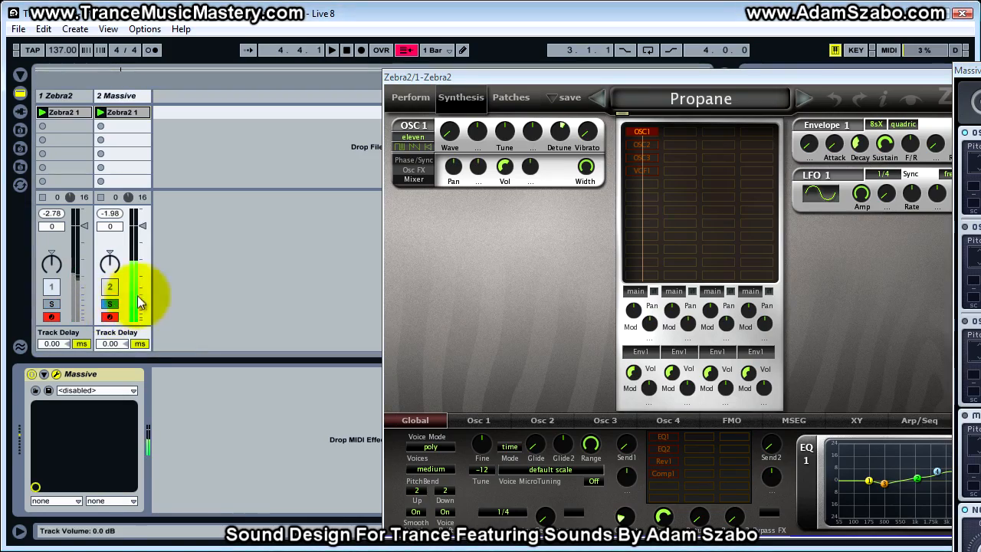
left_click_drag(973, 66, 680, 8)
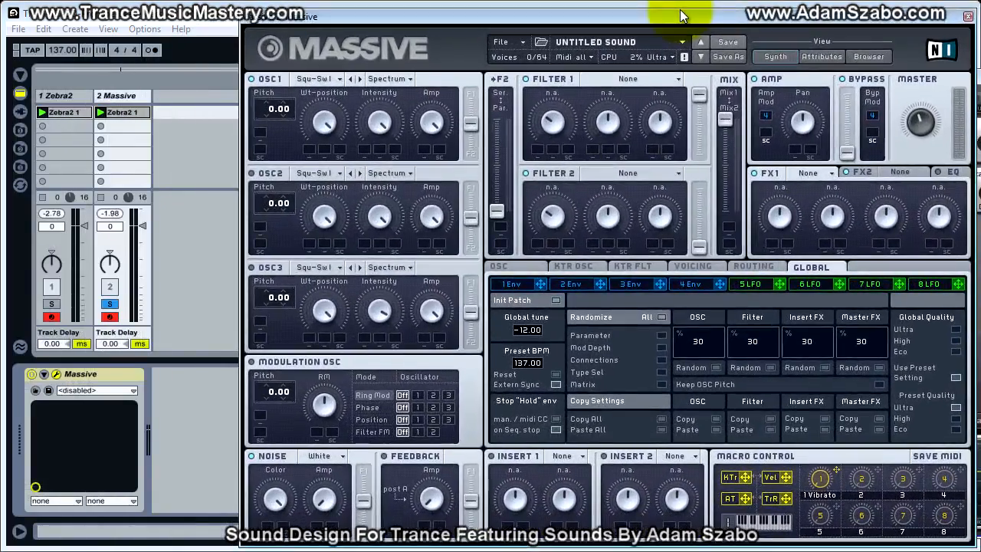
left_click(51, 303)
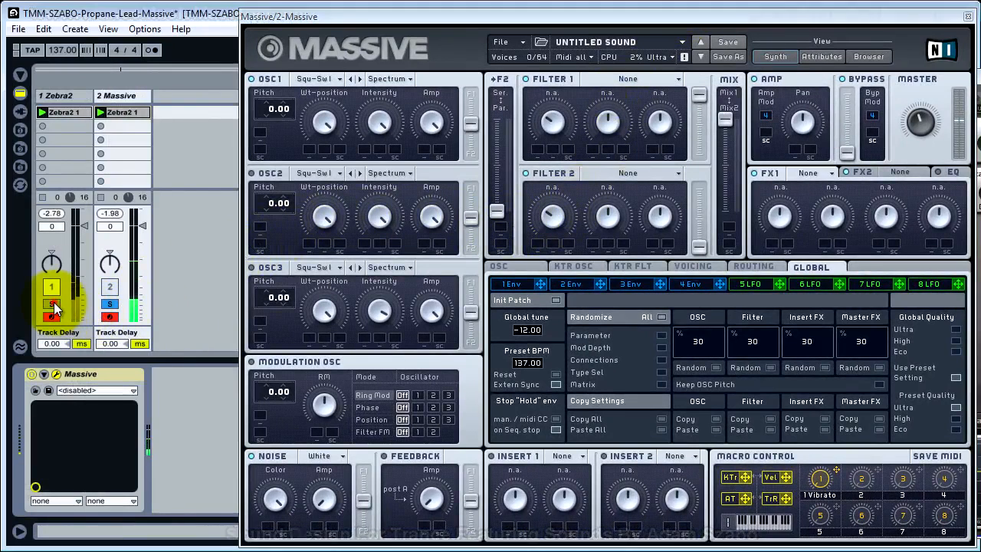
left_click(112, 304)
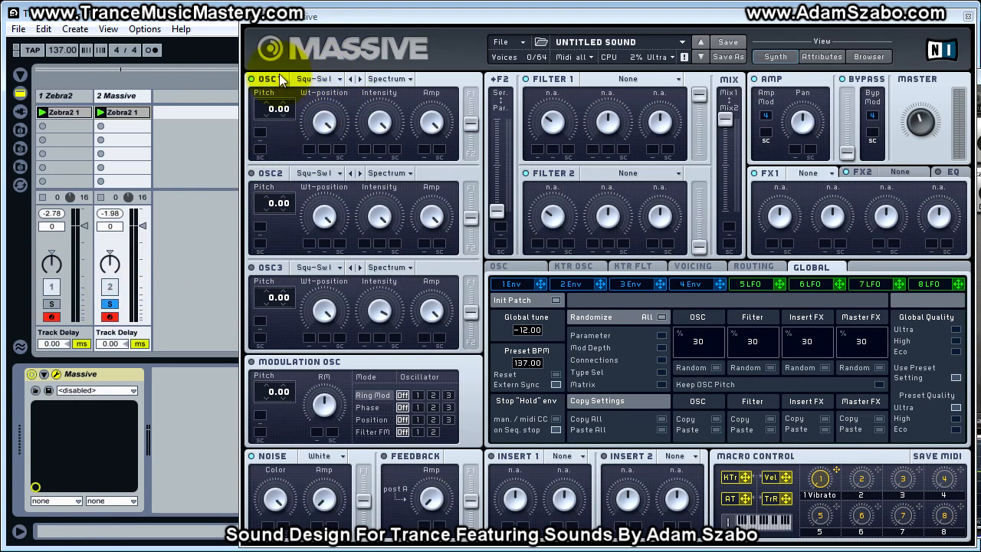
Bring the Zebra2 window into view to review its module grid, and return to Massive
left_click_drag(467, 19, 423, 16)
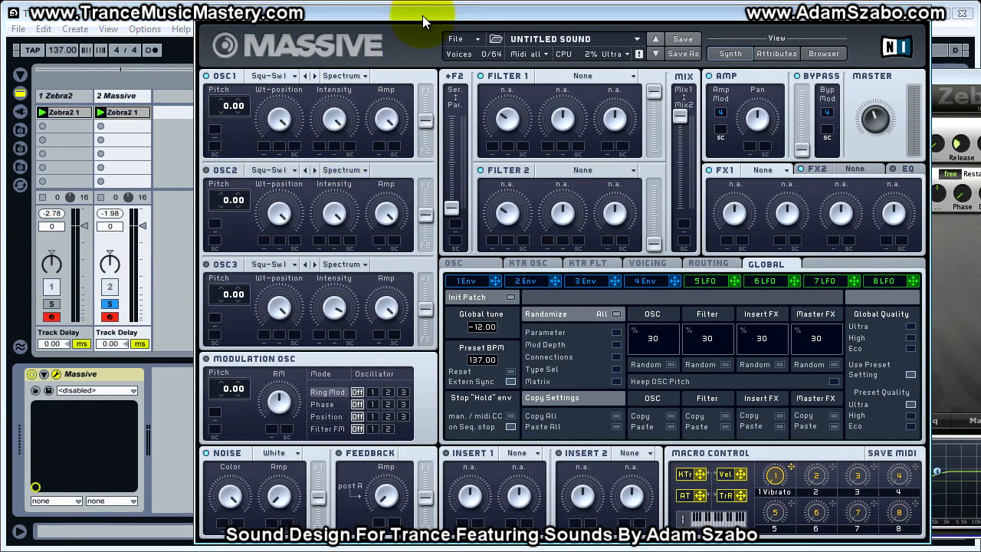
left_click(951, 82)
left_click(836, 84)
left_click(736, 81)
left_click_drag(735, 80, 656, 58)
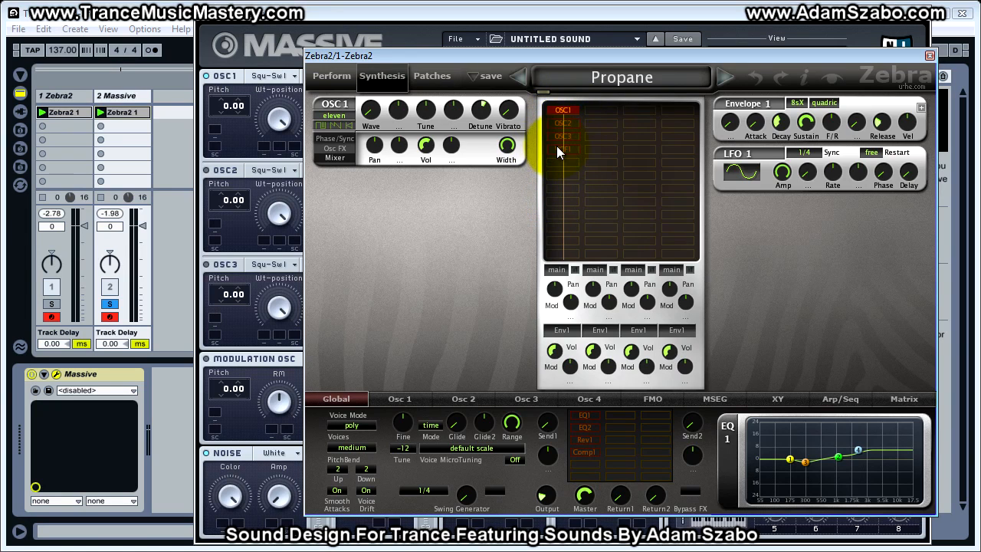
left_click(560, 46)
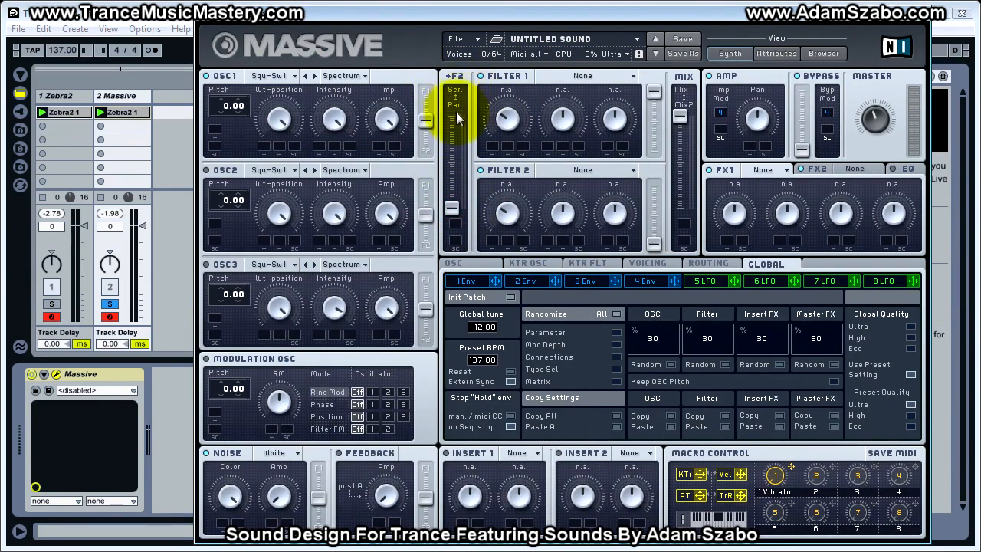
Set Massive's filter routing fader midway between serial and parallel, and check the output faders of both filters
left_click_drag(453, 206, 464, 73)
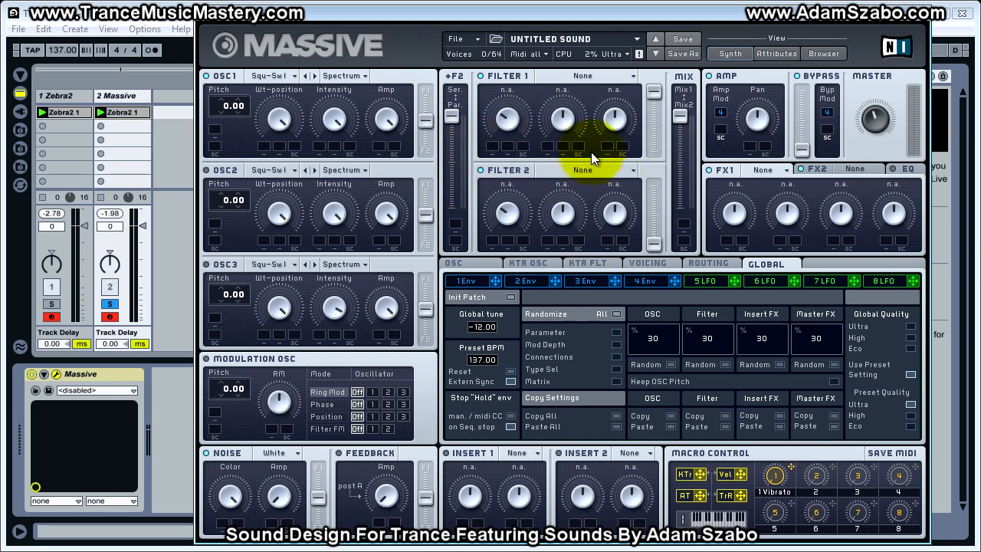
left_click_drag(453, 114, 458, 176)
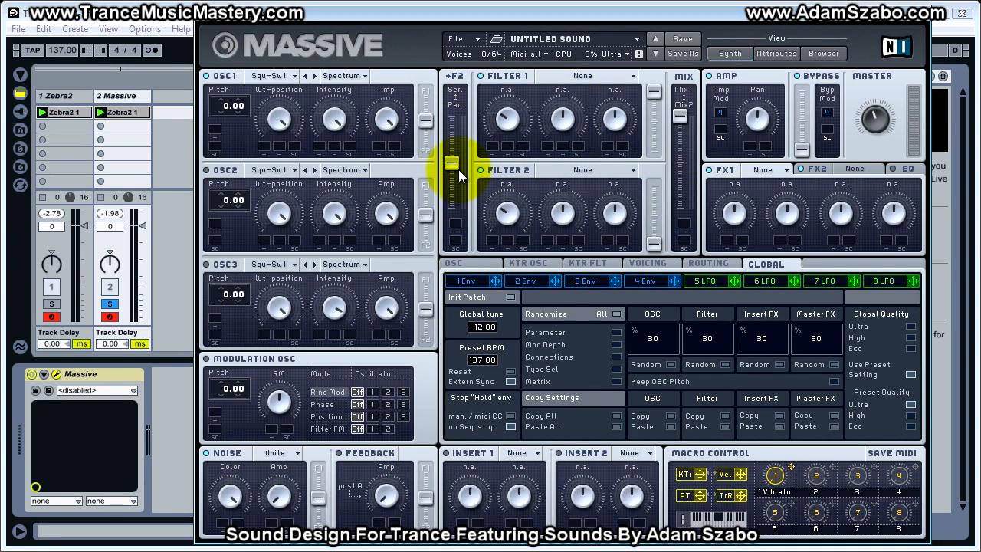
left_click(654, 245)
mouse_move(651, 93)
left_mouse_down()
mouse_move(653, 118)
mouse_move(654, 91)
left_mouse_up()
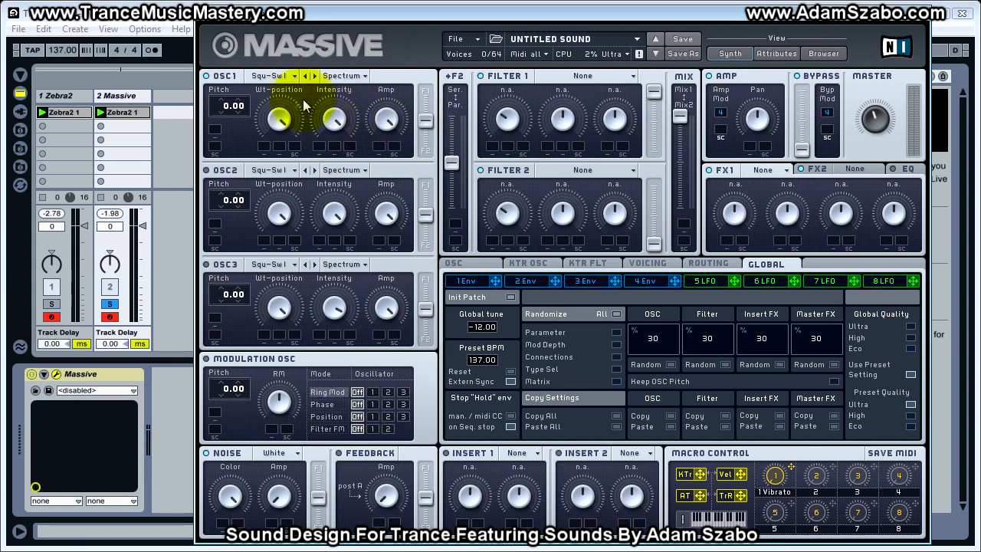
Set Massive's OSC1 to the Pulse-Saw PWM wavetable with the pulse-saw position, pulse width and amp at maximum
left_click(291, 78)
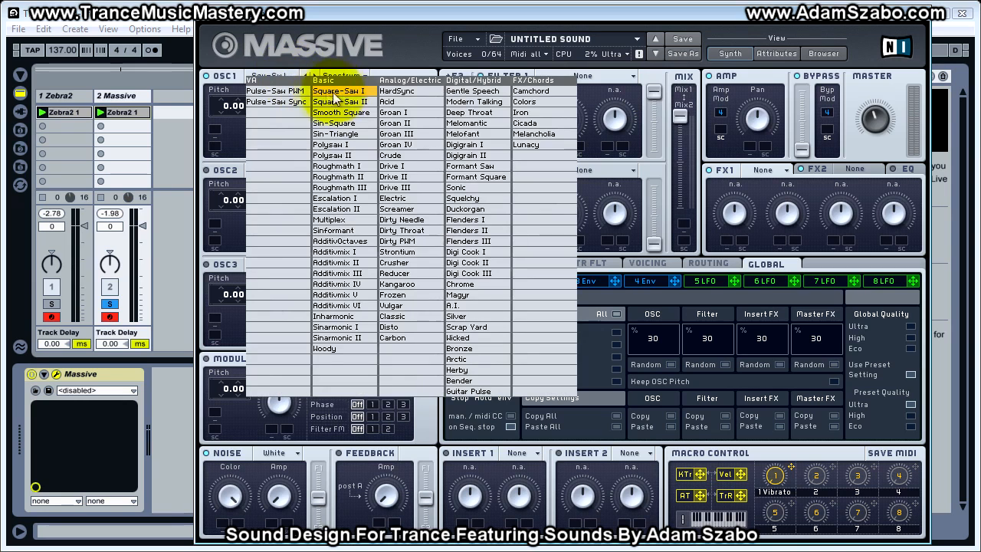
left_click(281, 91)
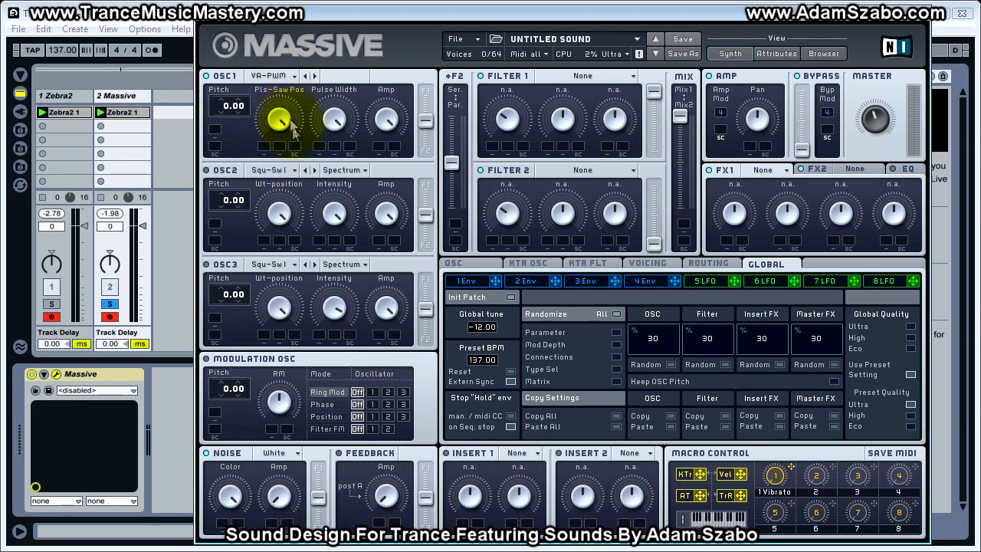
left_click_drag(279, 119, 280, 92)
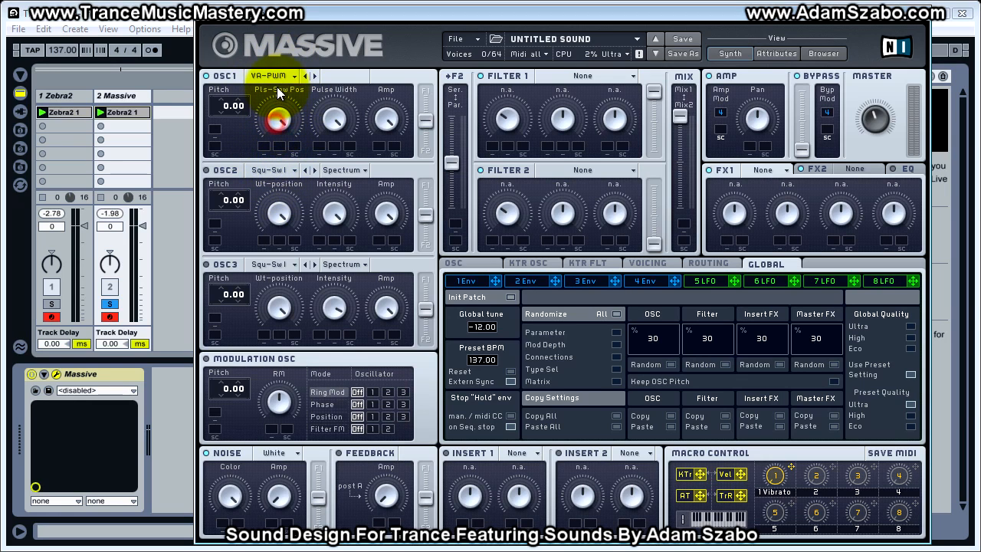
left_click_drag(385, 115, 390, 79)
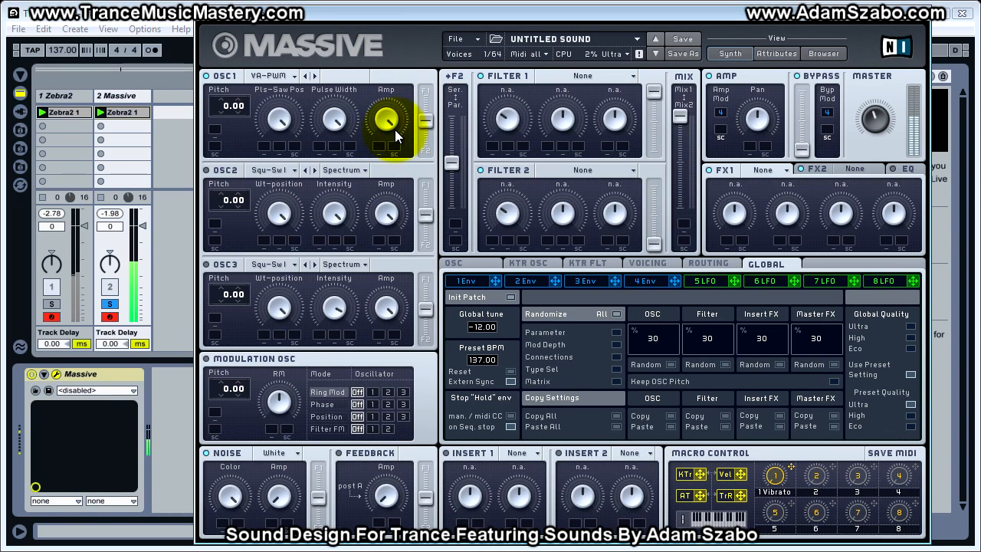
left_click(336, 119)
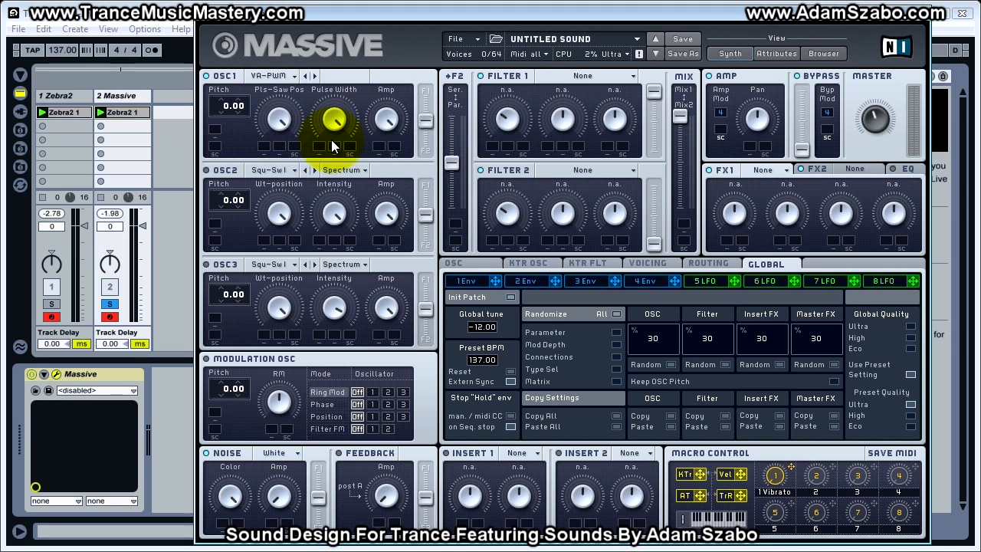
Set the number of unisono voices to 11 in Massive's voicing settings
left_click(650, 262)
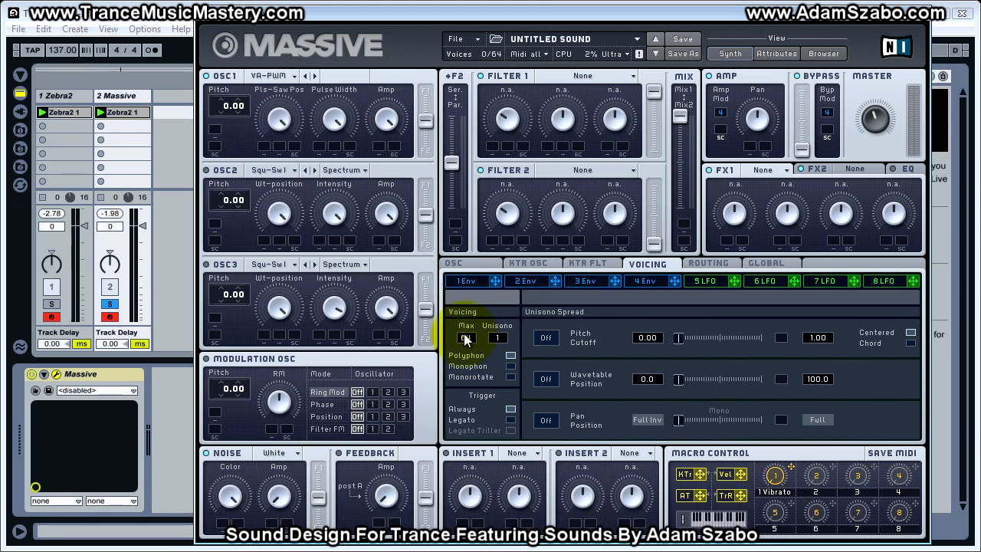
left_click(497, 337)
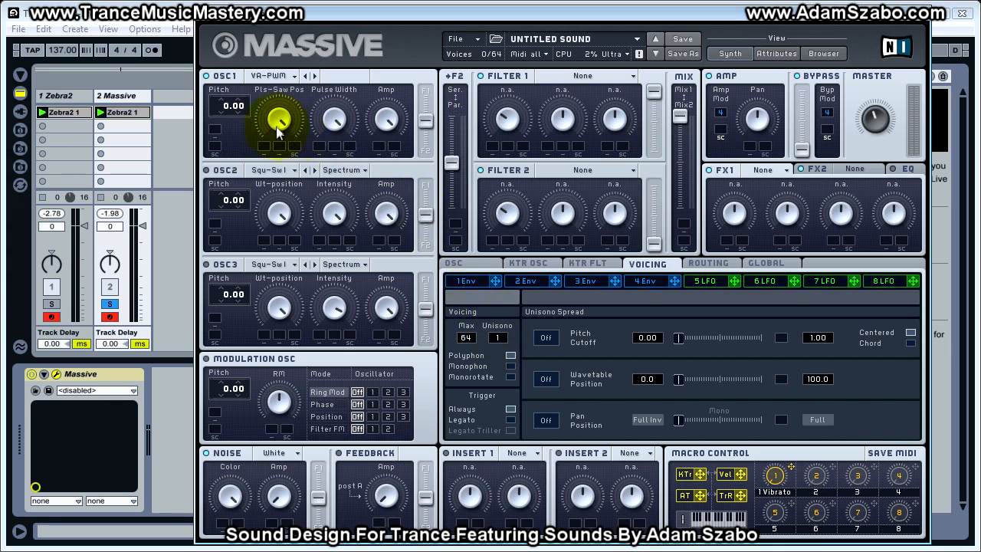
mouse_move(500, 338)
left_mouse_down()
mouse_move(506, 328)
mouse_move(509, 350)
left_mouse_up()
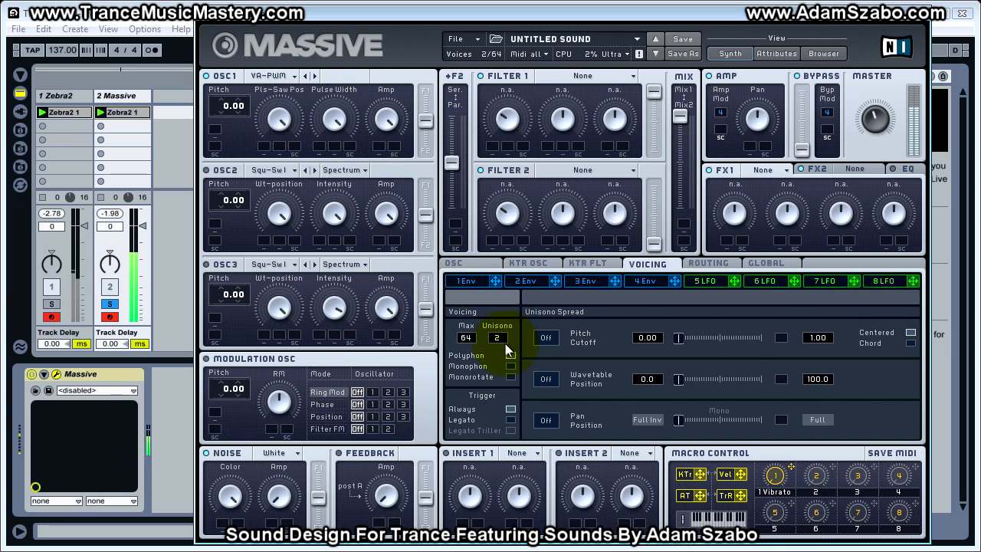
left_click(503, 340)
left_click_drag(504, 345, 506, 332)
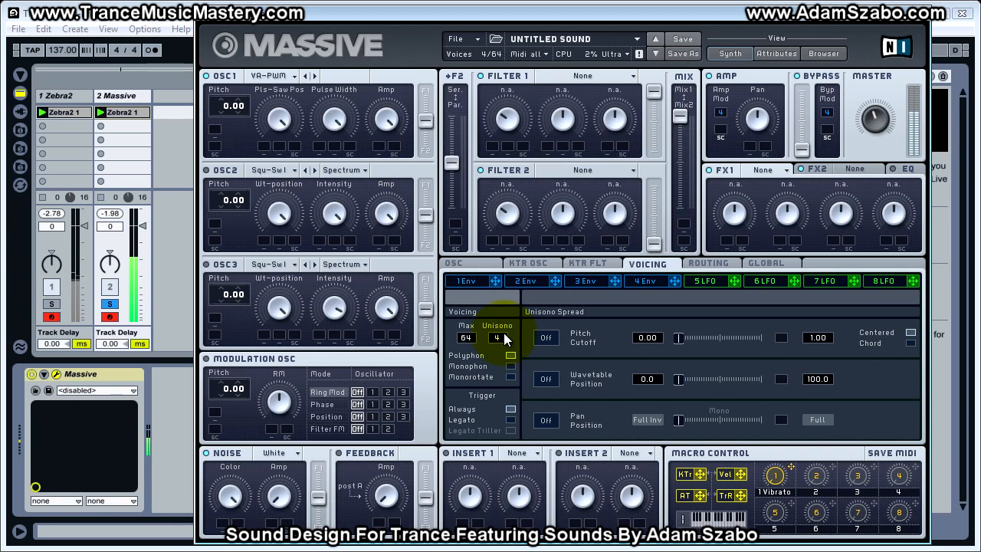
left_click_drag(505, 340, 504, 325)
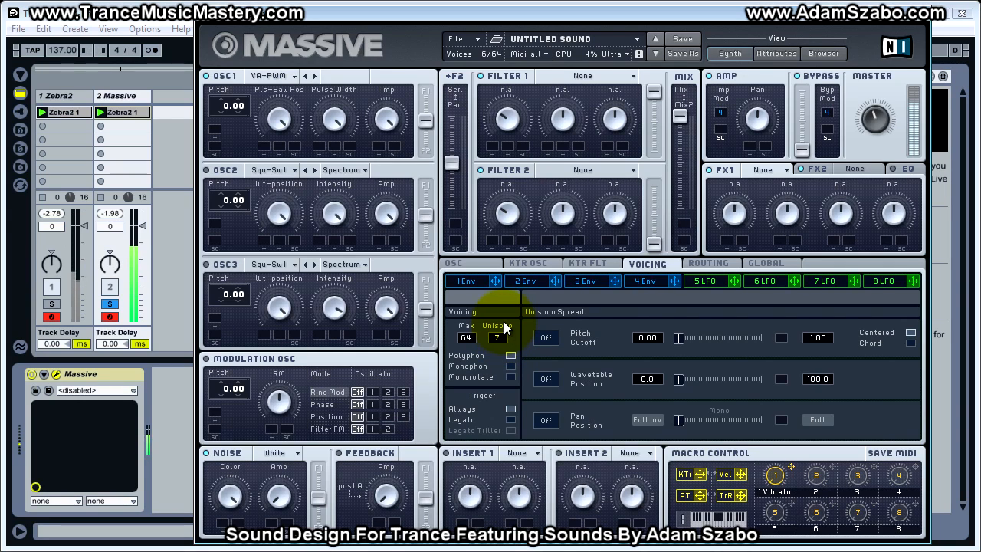
left_click_drag(504, 317, 503, 314)
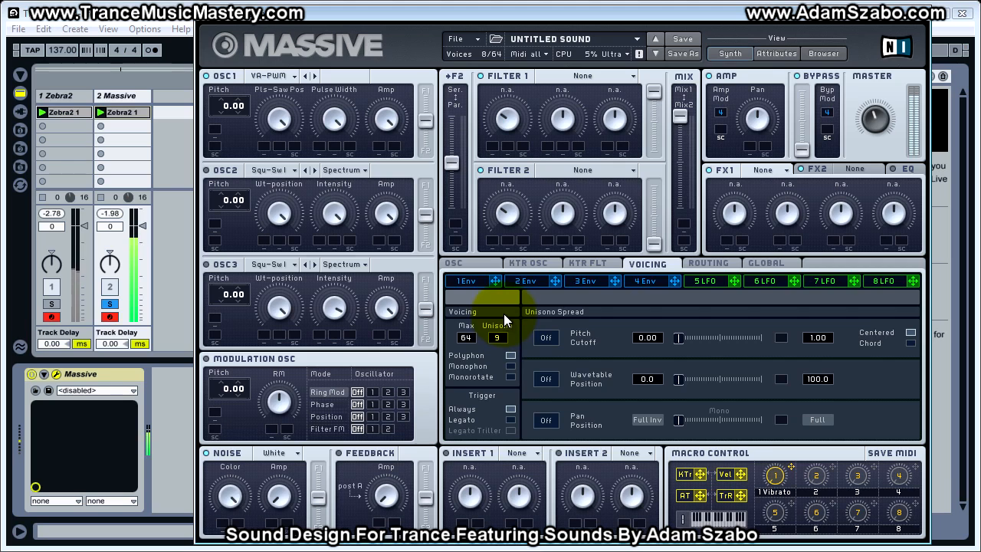
left_click_drag(505, 308, 504, 303)
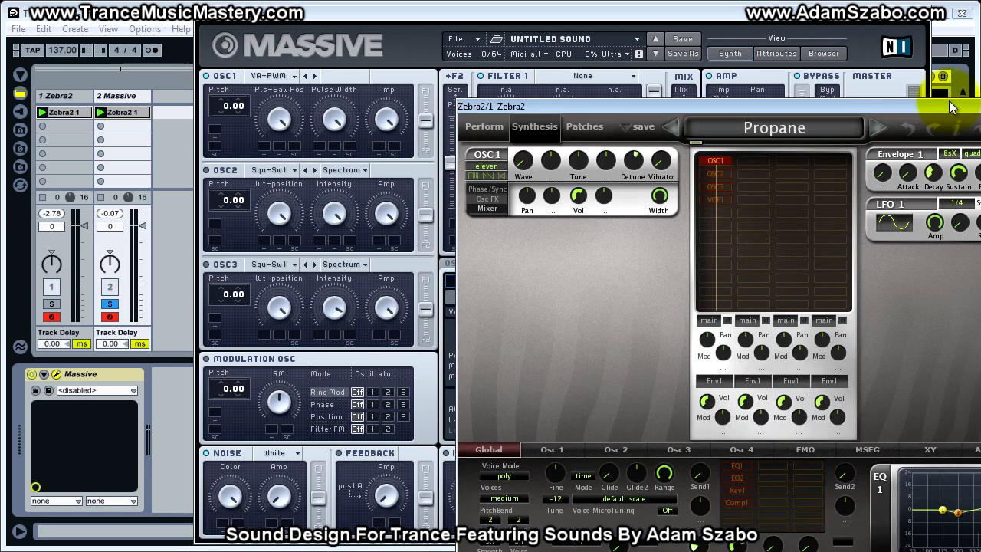
Check the detune of Zebra2's OSC 1, and enable Massive's unisono Pitch Cutoff spread with its slider just above minimum
left_click_drag(949, 97, 883, 77)
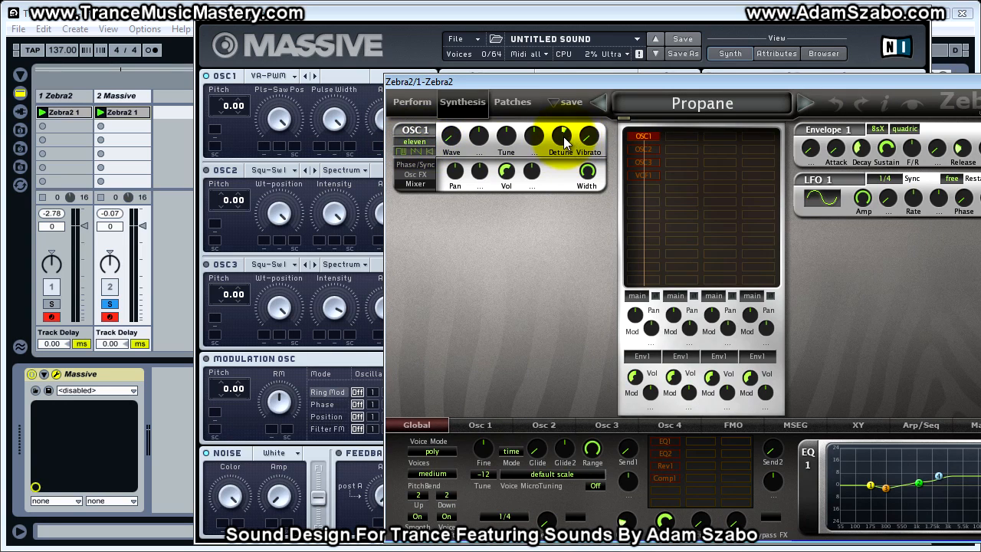
left_click_drag(495, 82, 980, 73)
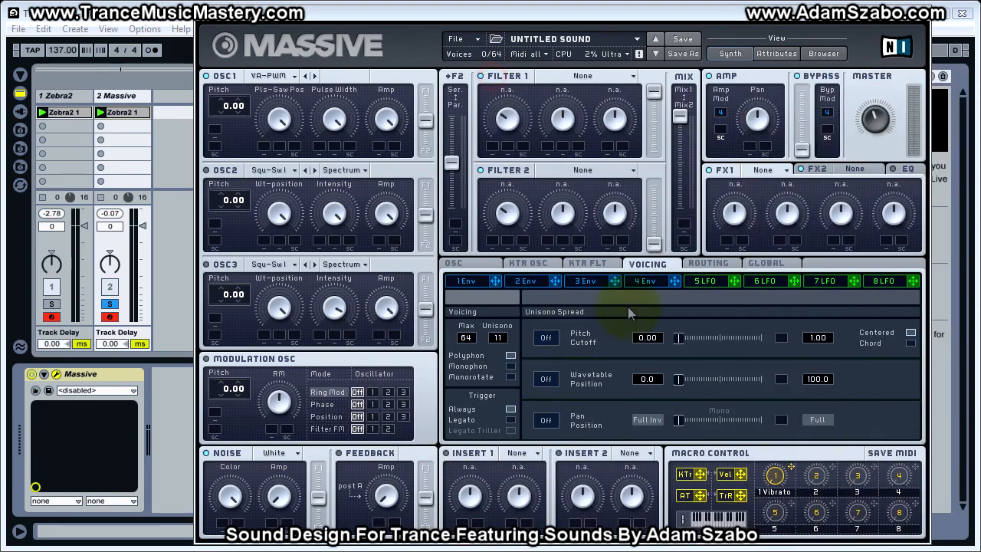
left_click(549, 338)
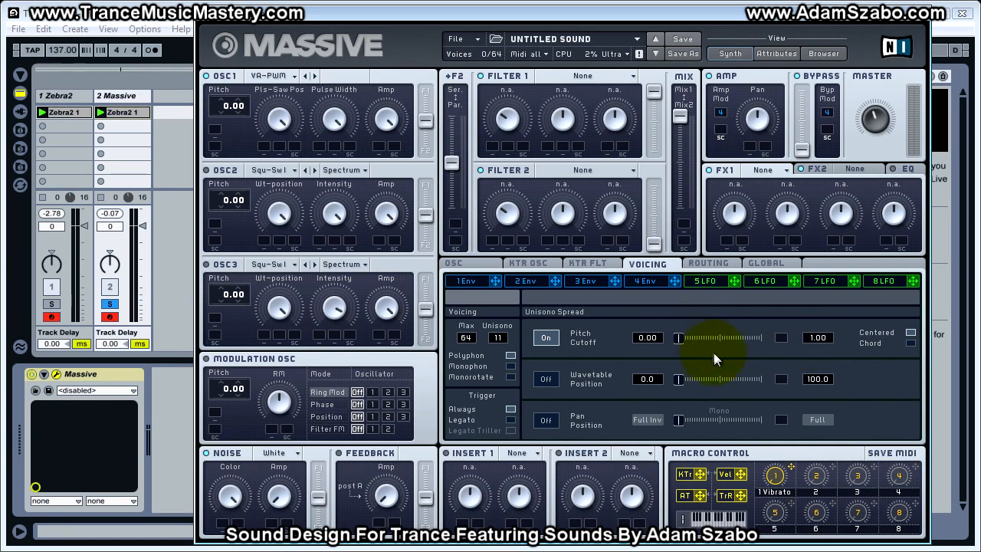
left_click_drag(680, 340, 683, 340)
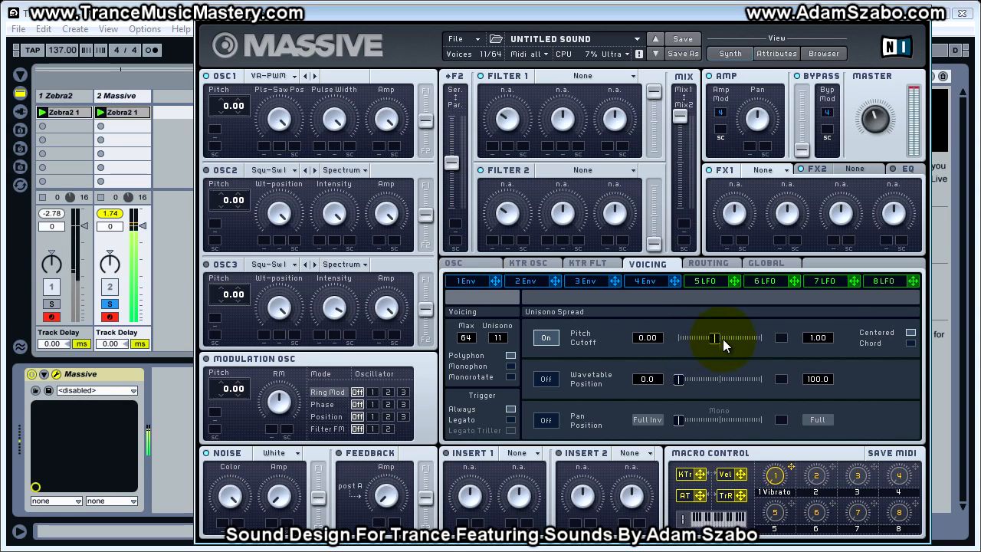
left_click_drag(764, 337, 691, 343)
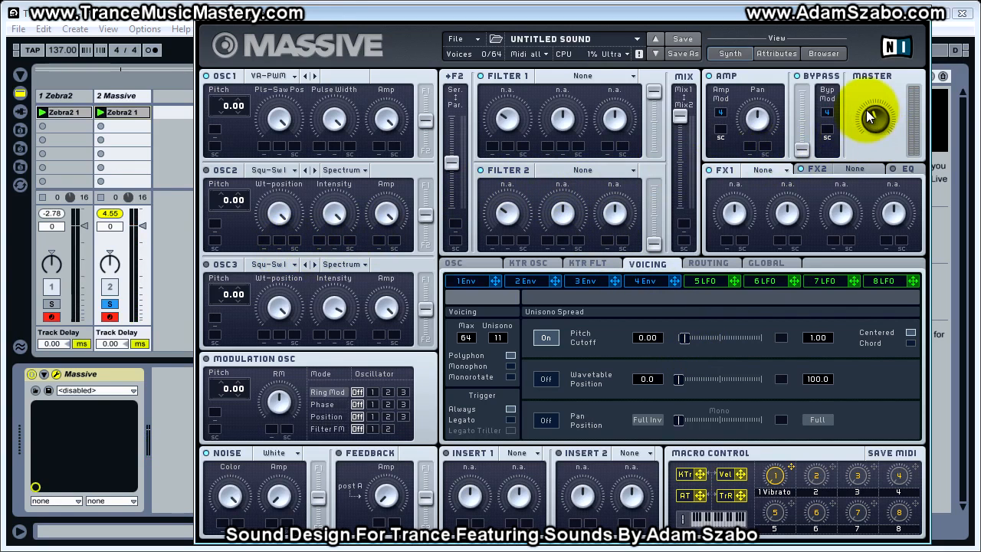
Lower Massive's master volume and compare its level with Zebra2 by soloing each track in turn
mouse_move(875, 117)
left_mouse_down()
mouse_move(876, 146)
mouse_move(877, 105)
left_mouse_up()
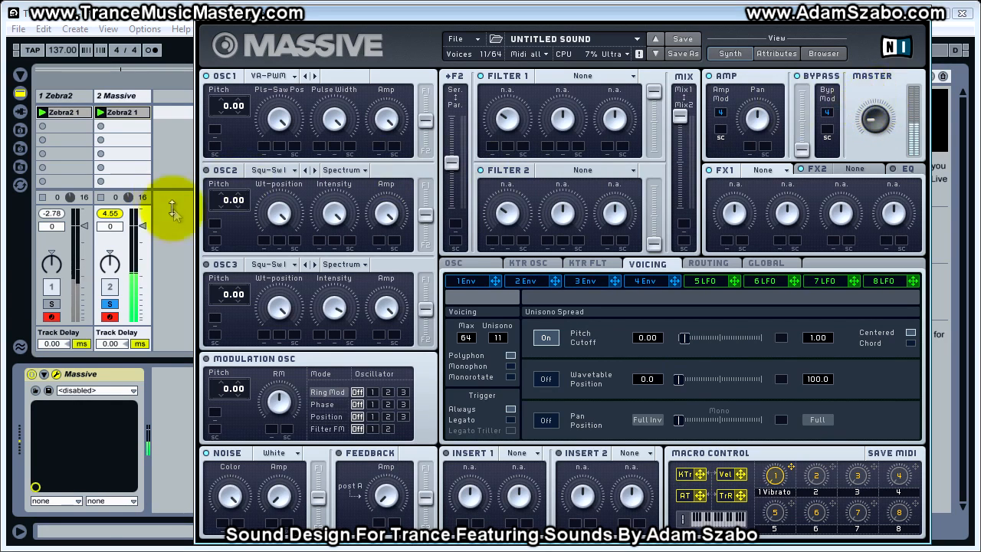
left_click(52, 304)
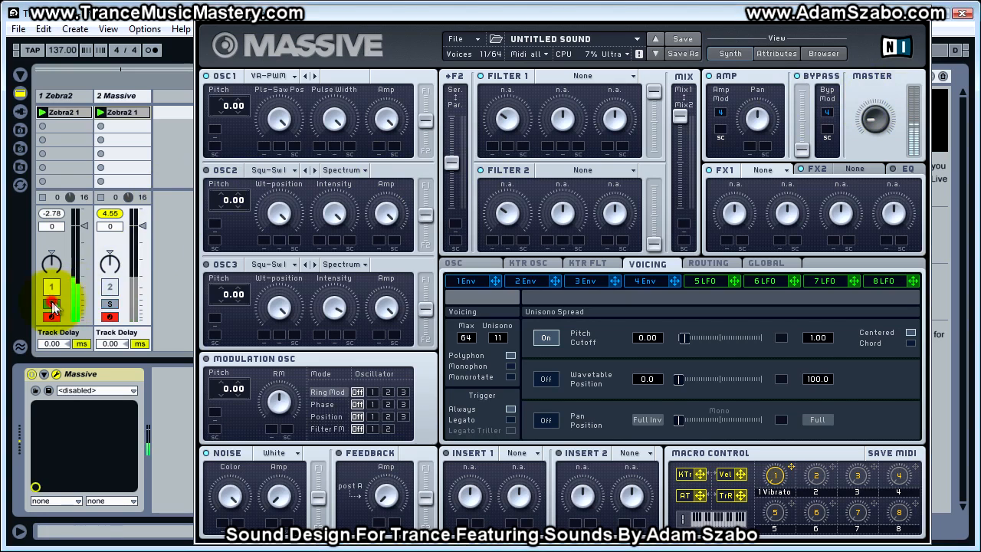
left_click(110, 304)
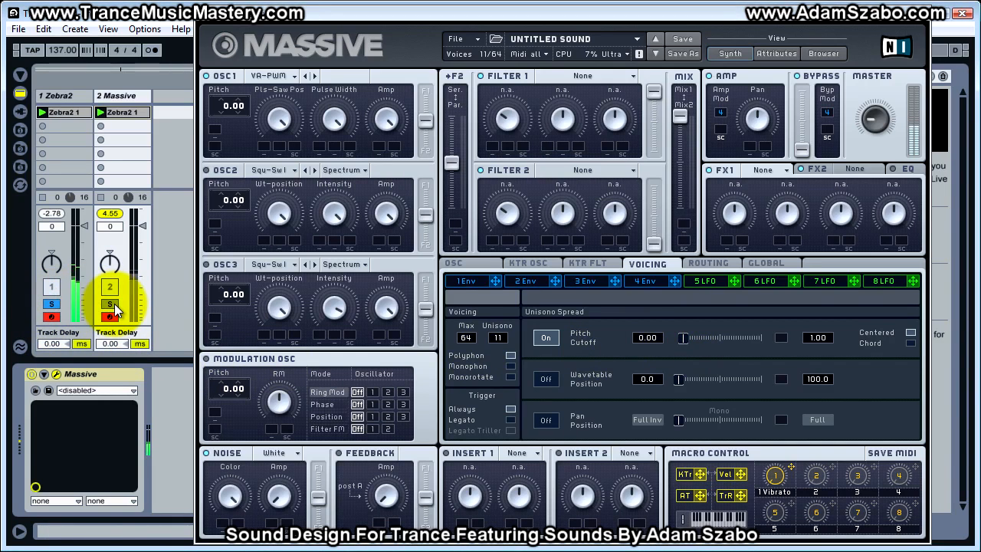
left_click(110, 305)
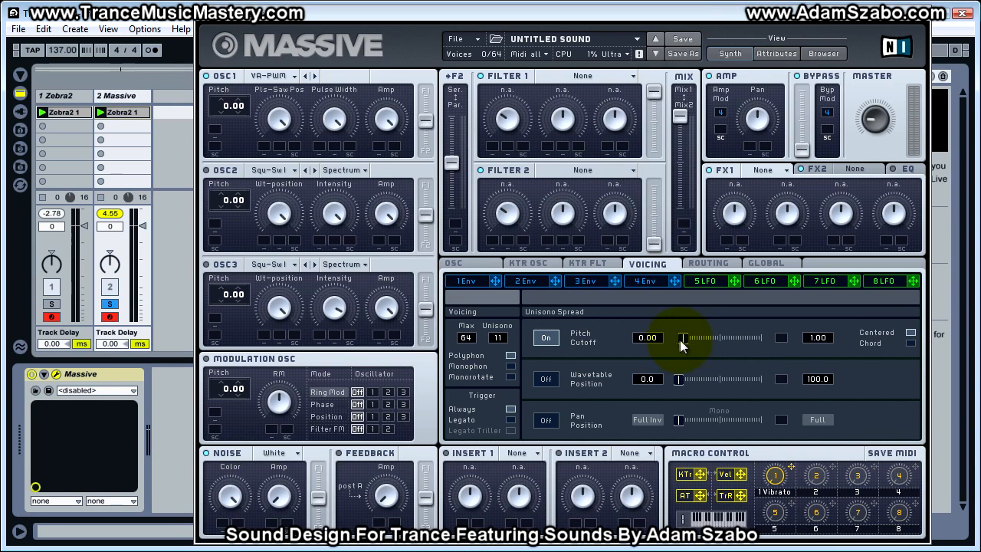
Set the upper value of the unisono Pitch Cutoff spread to 0.11 and its slider to the middle
mouse_move(824, 338)
left_mouse_down()
mouse_move(822, 418)
mouse_move(825, 338)
left_mouse_up()
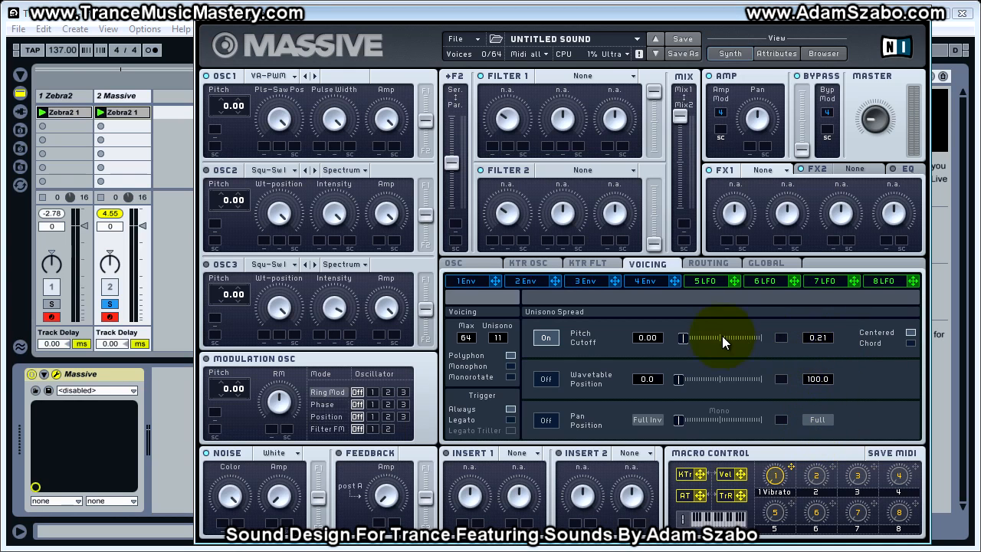
left_click_drag(684, 335, 760, 335)
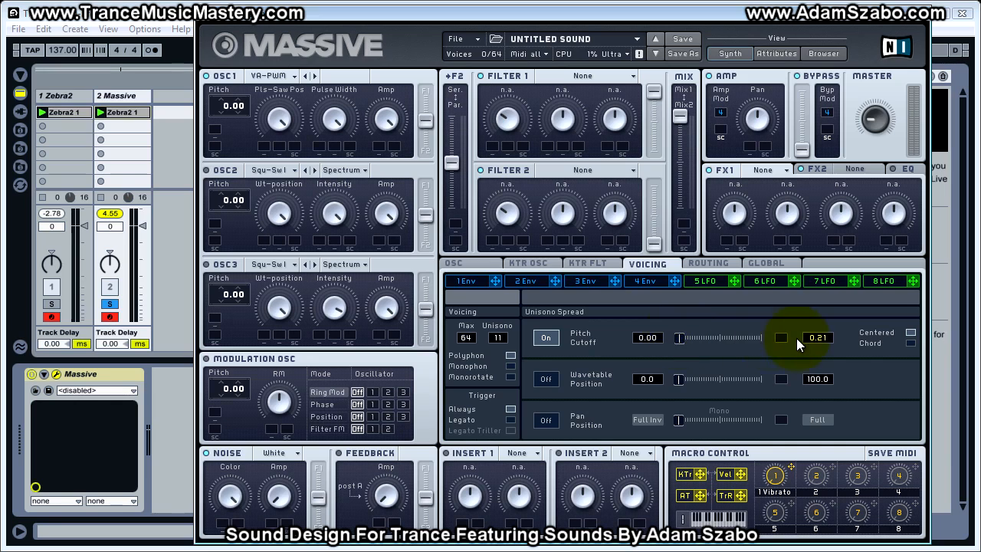
left_click_drag(679, 338, 732, 339)
left_click(819, 338)
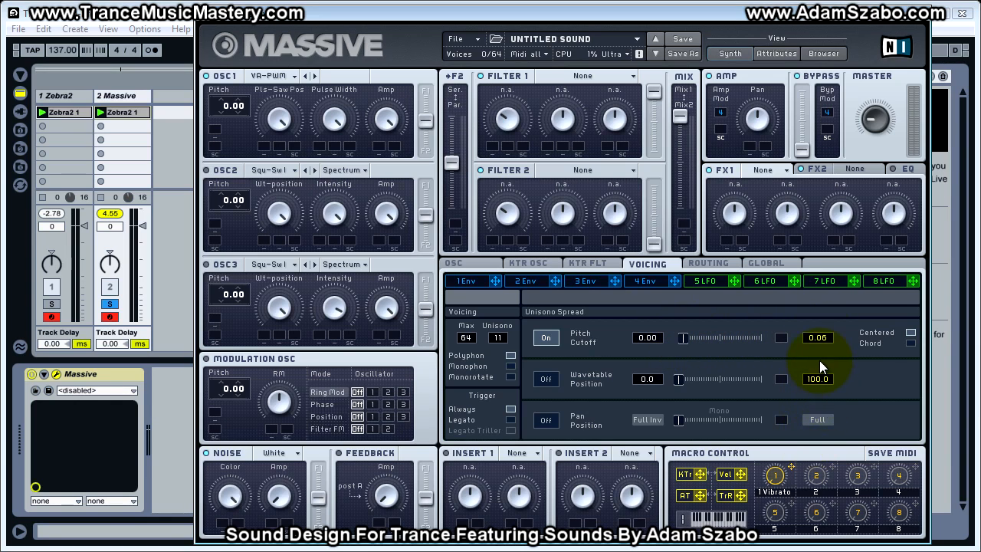
left_click_drag(819, 362, 818, 369)
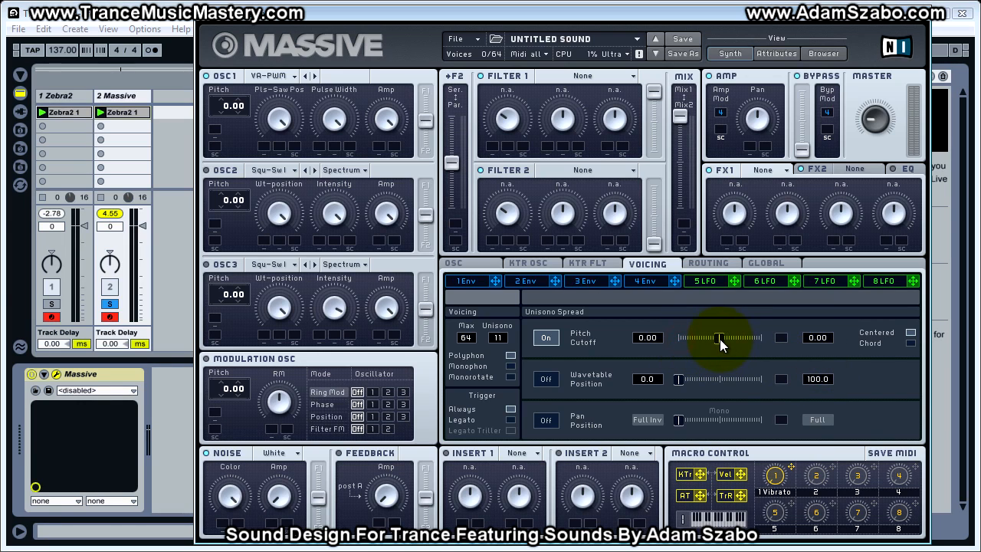
left_click(818, 336)
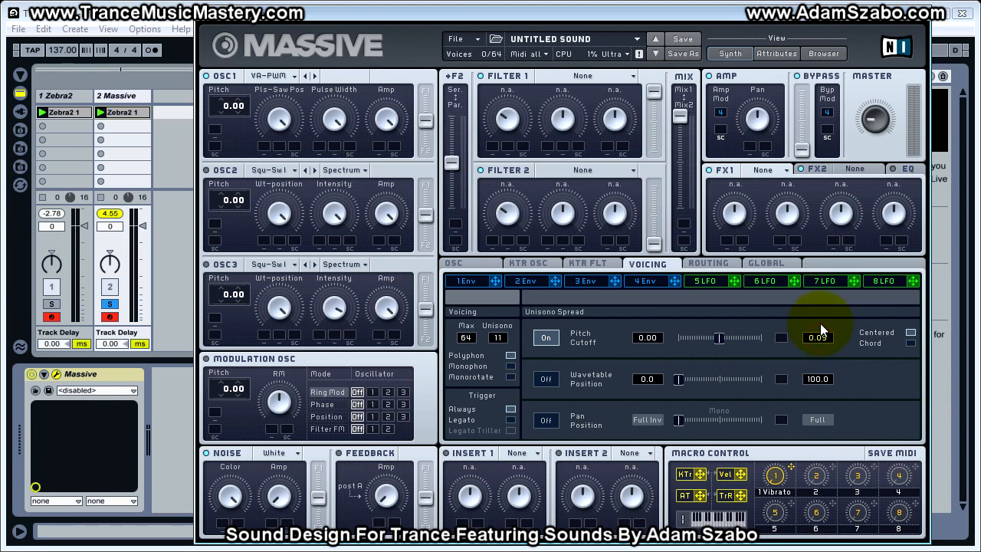
left_click_drag(824, 345, 824, 345)
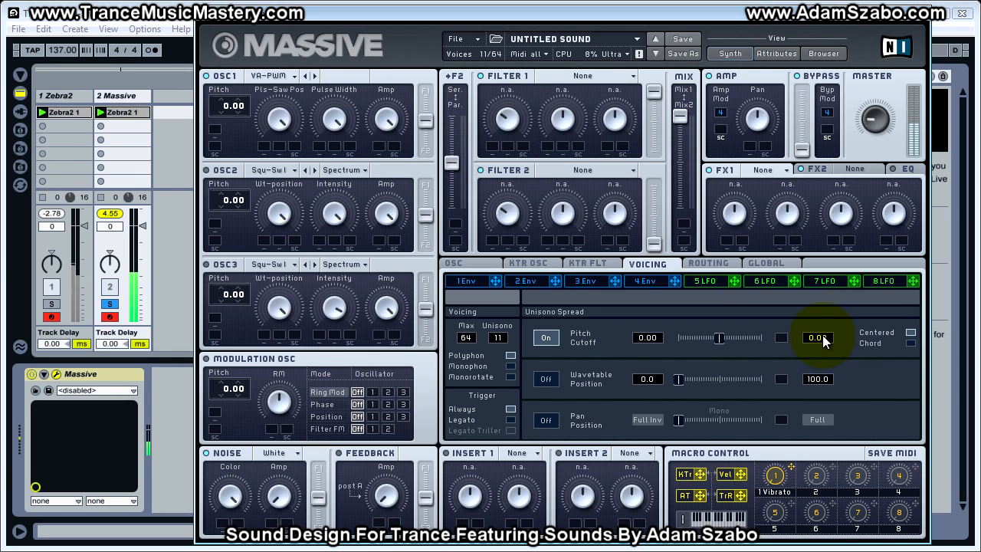
left_click_drag(822, 332, 823, 323)
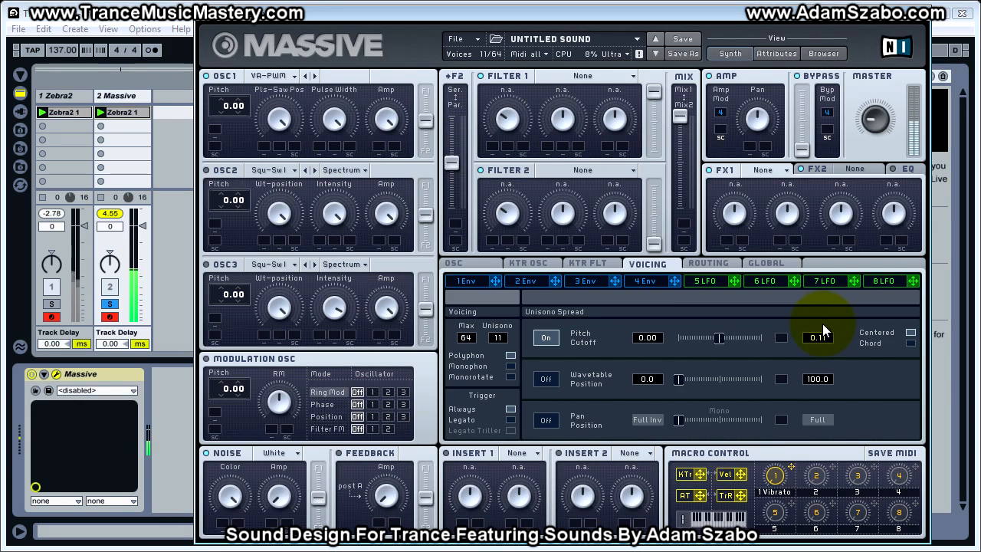
Compare the detuned Massive sound with Zebra2 by soloing the two tracks alternately during playback
left_click(110, 305)
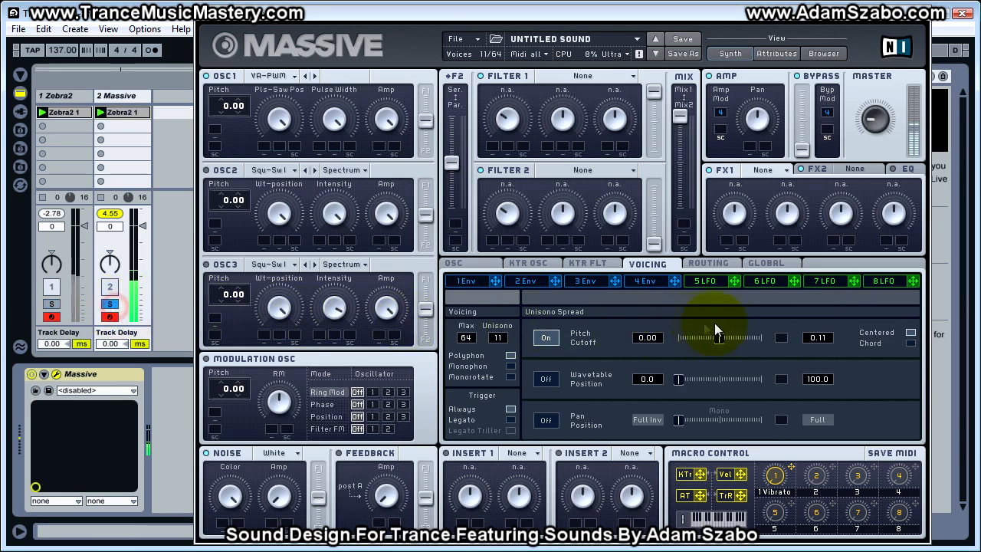
left_click(49, 306)
left_click(109, 304)
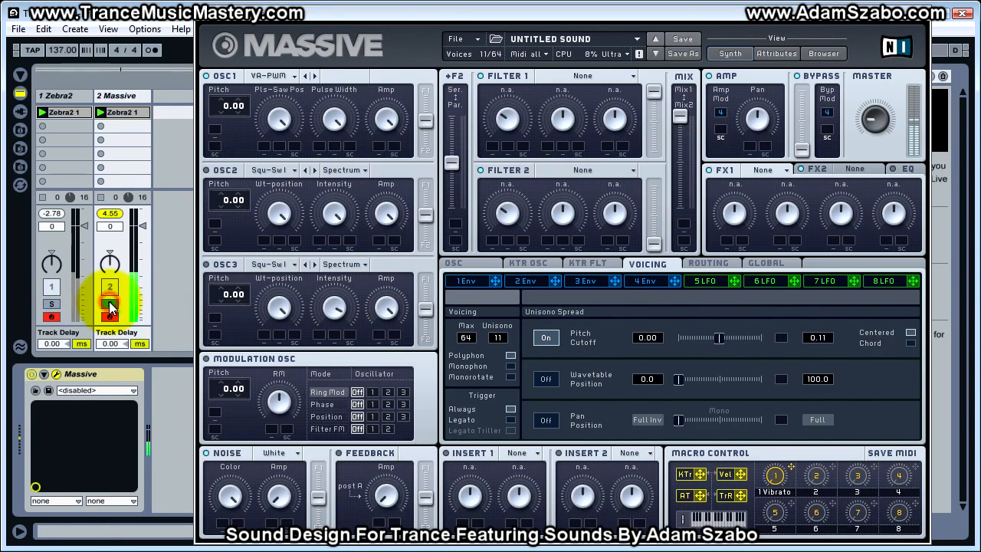
left_click(51, 306)
left_click(51, 306)
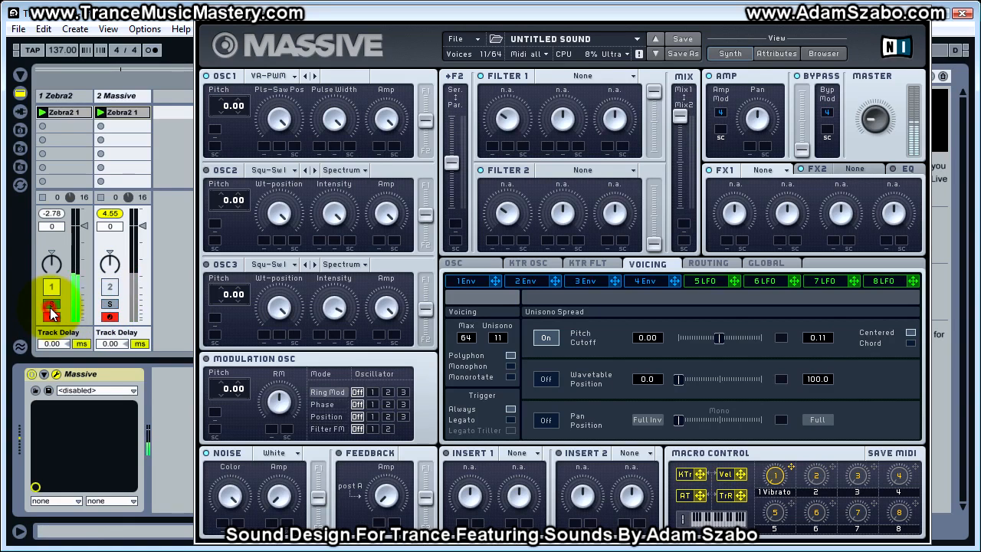
key("space")
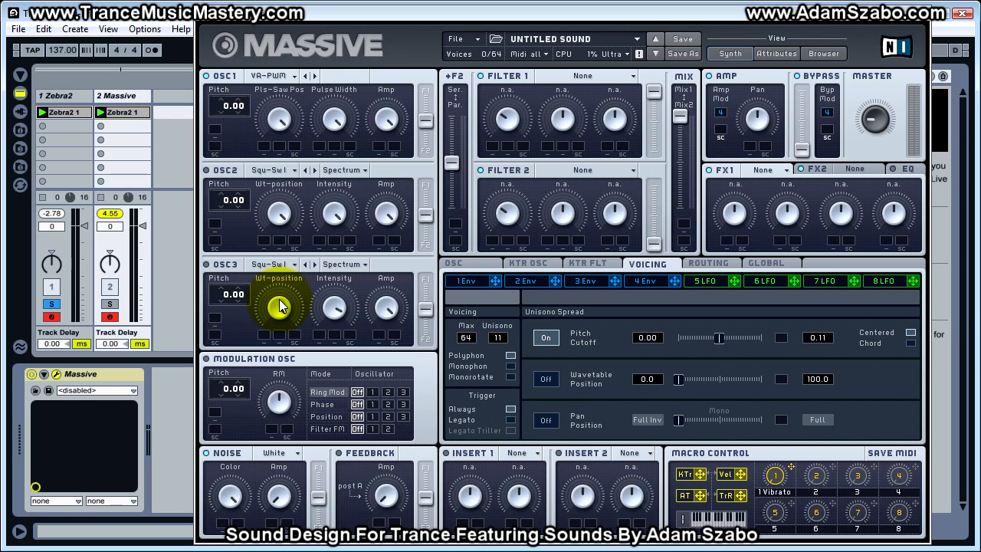
left_click(110, 305)
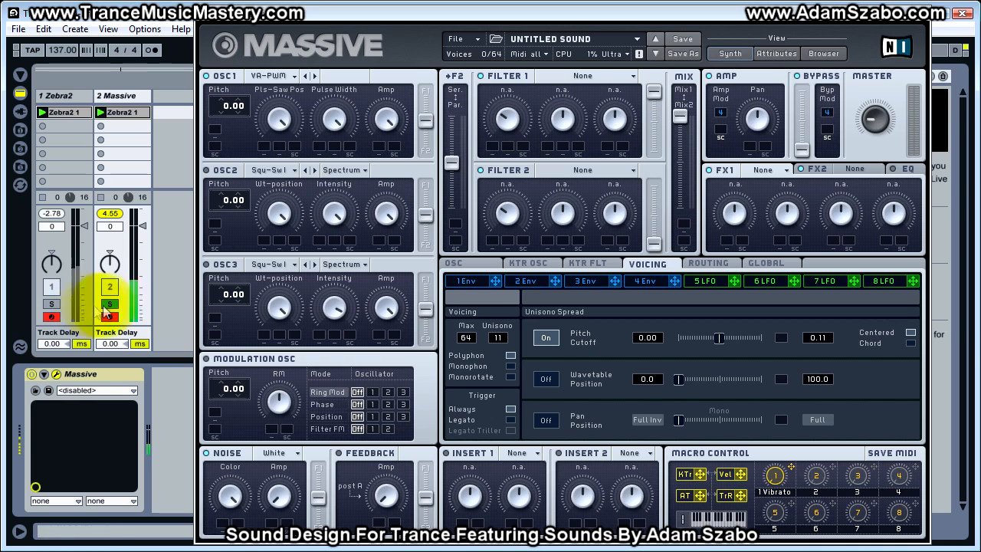
left_click(53, 305)
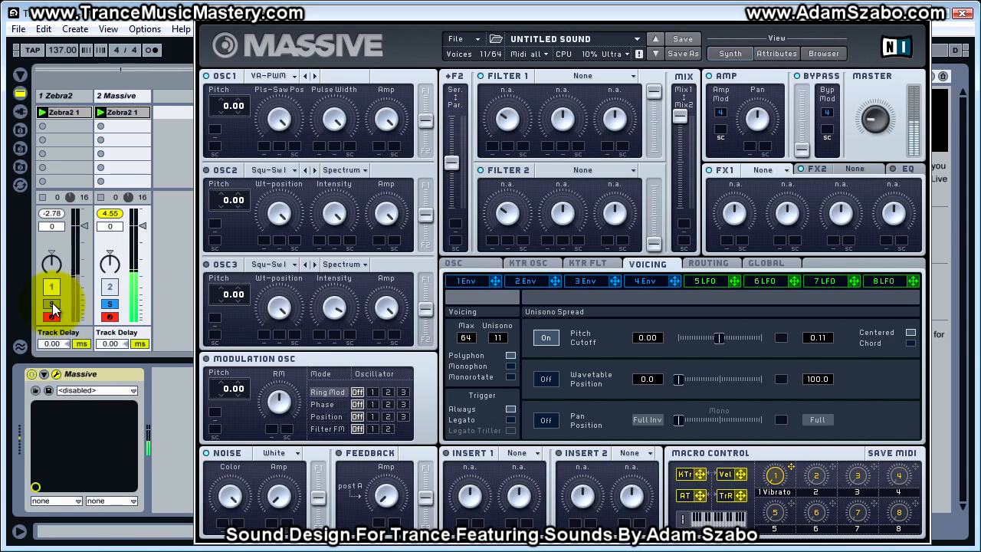
left_click(53, 305)
left_click(110, 305)
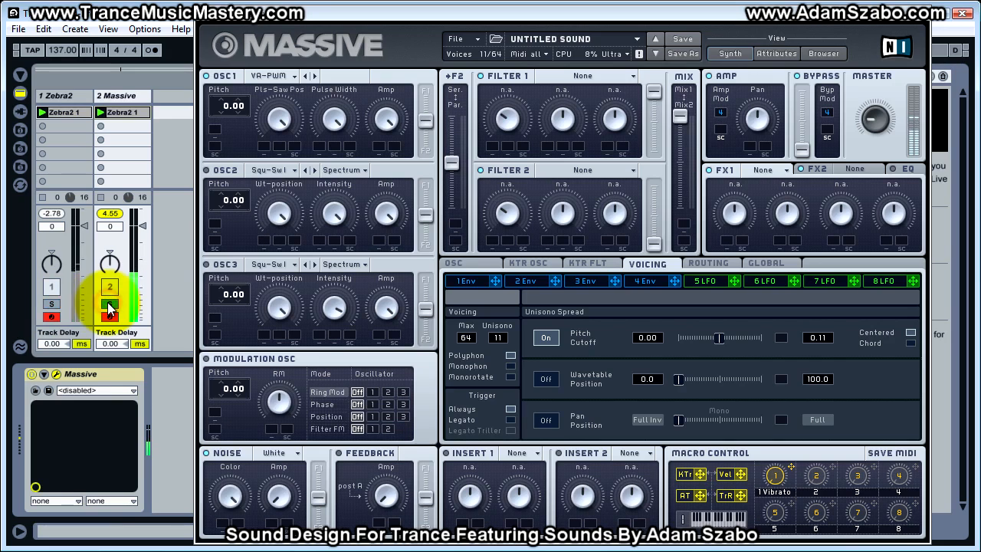
left_click(52, 305)
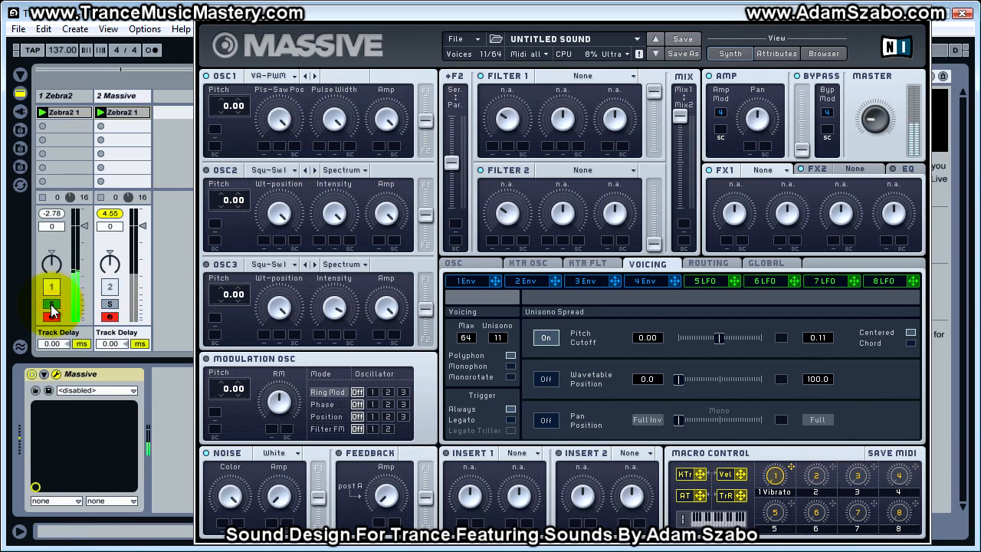
left_click(108, 305)
left_click(109, 305)
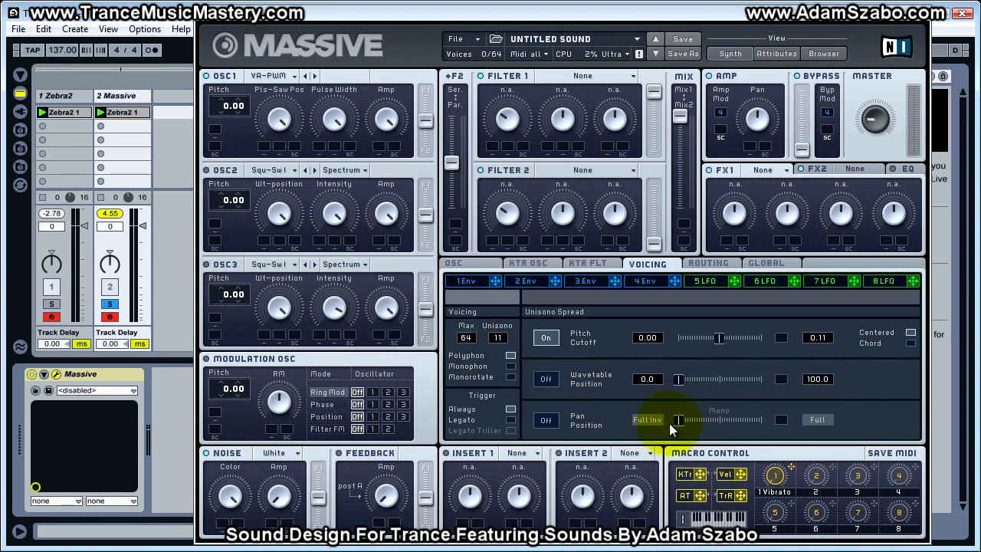
Enable Massive's unisono Pan Position spread at maximum, and compare its stereo width with Zebra2 by alternating the track solos
left_click(548, 420)
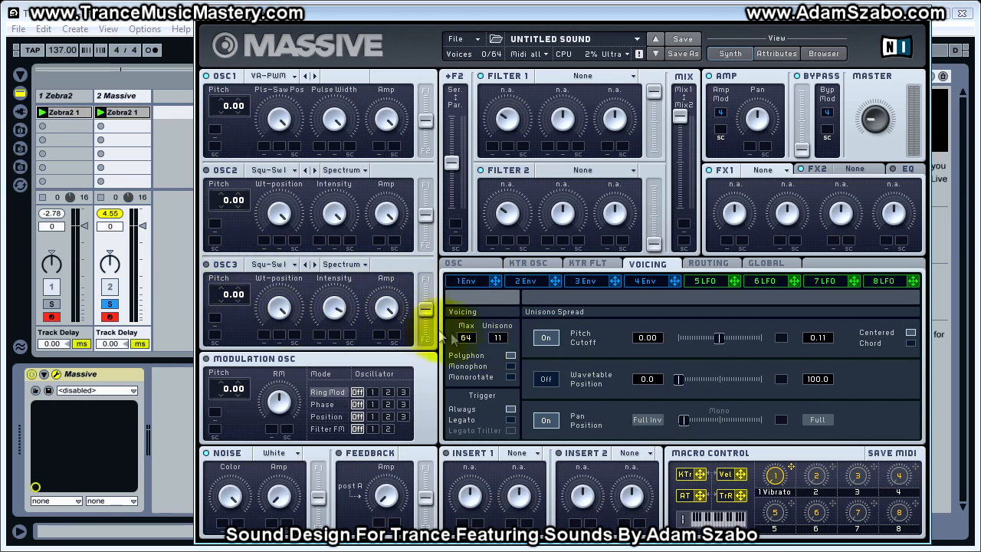
left_click_drag(685, 420, 758, 420)
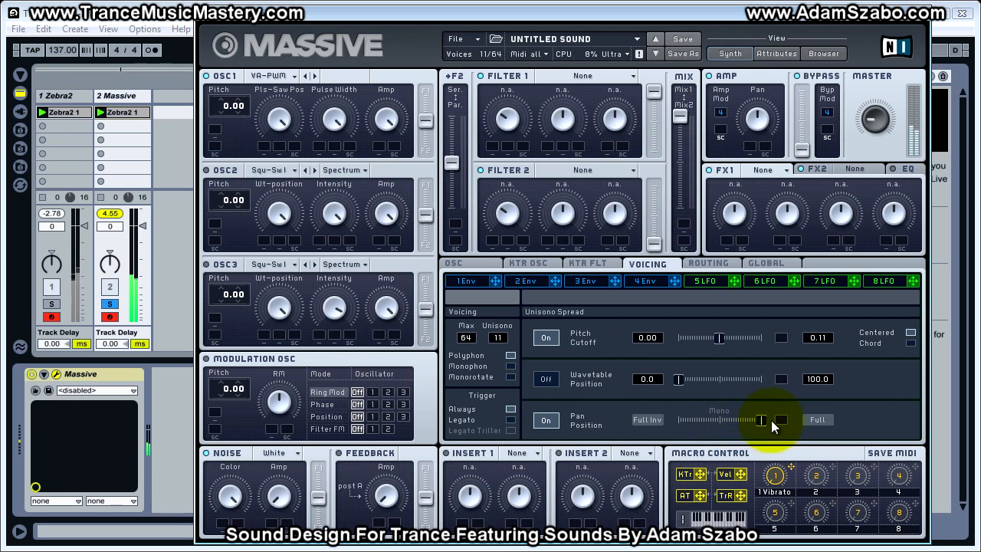
left_click(51, 304)
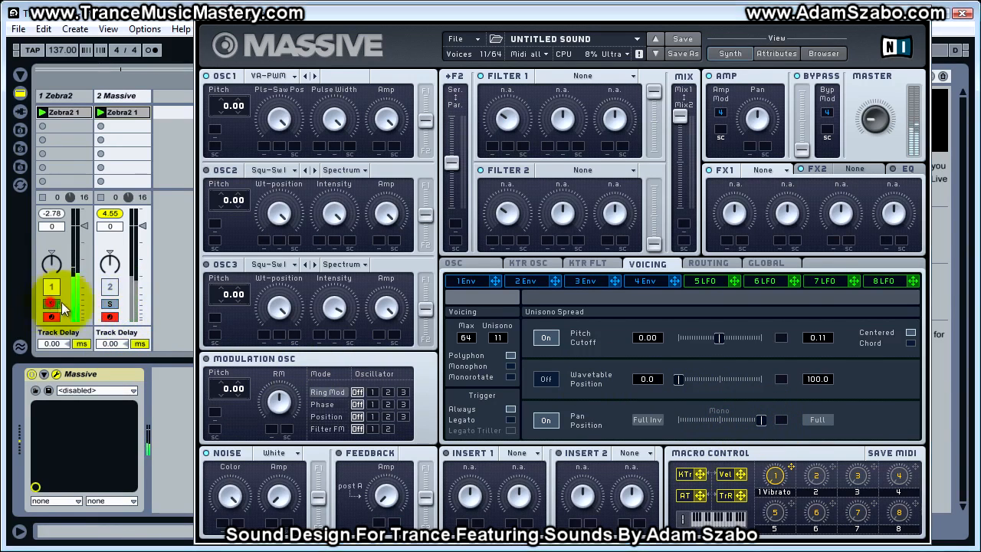
left_click(108, 306)
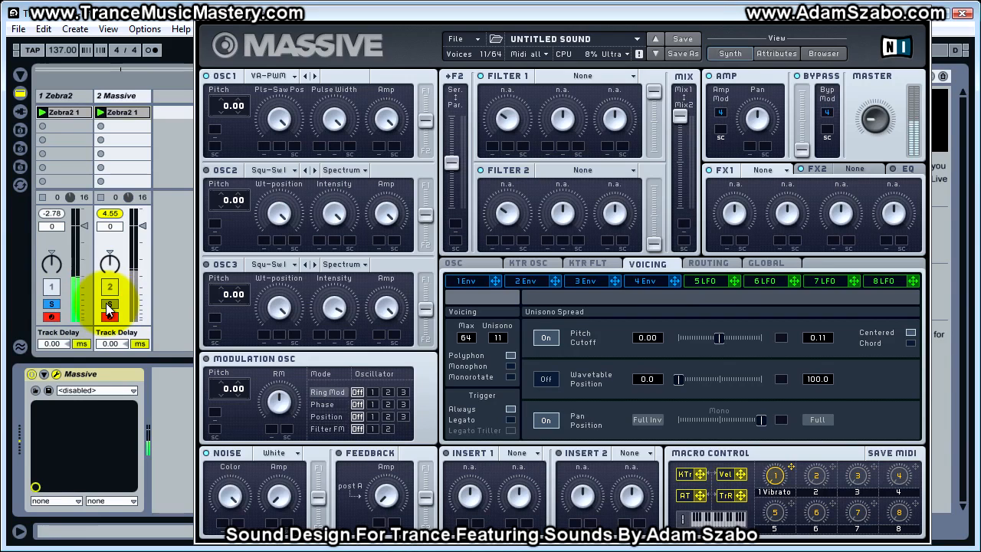
left_click(52, 304)
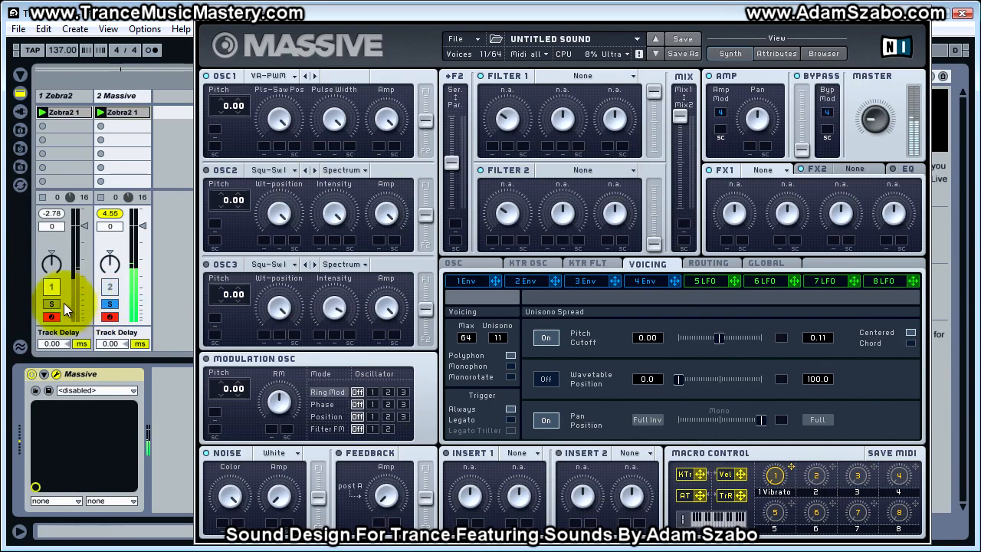
left_click(50, 304)
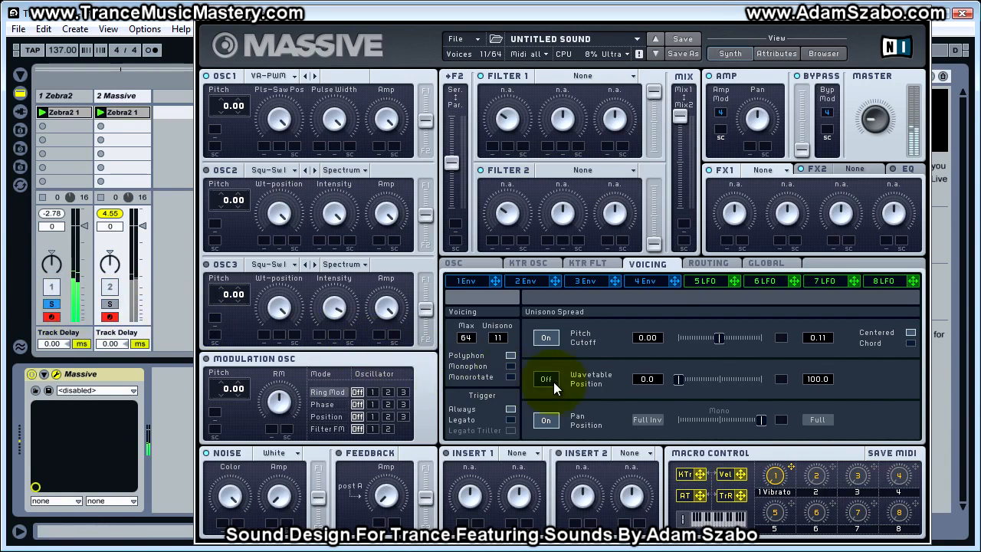
Set the upper value of the unisono Pitch Cutoff spread to 0.07 while comparing Massive with the soloed Zebra2 track
left_click_drag(821, 338, 823, 341)
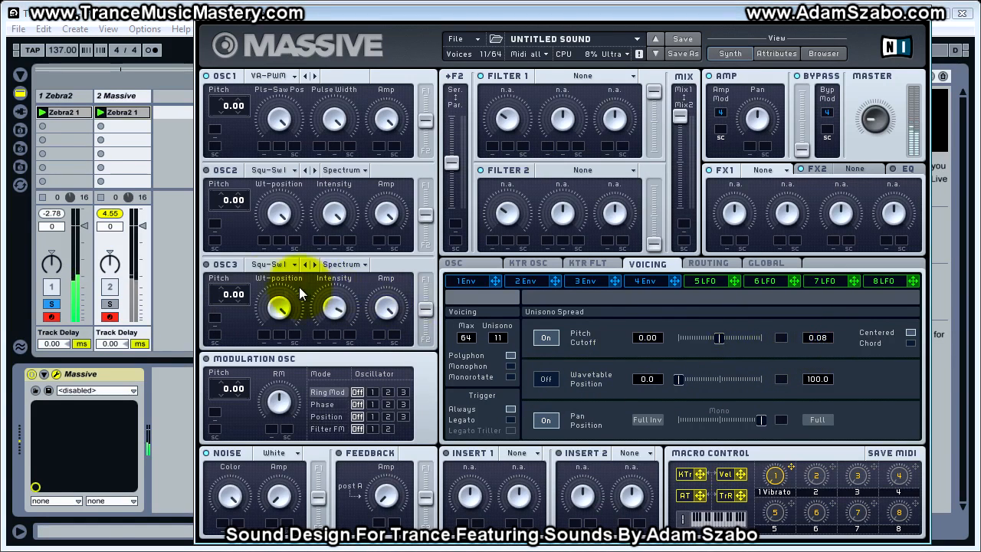
left_click(112, 303)
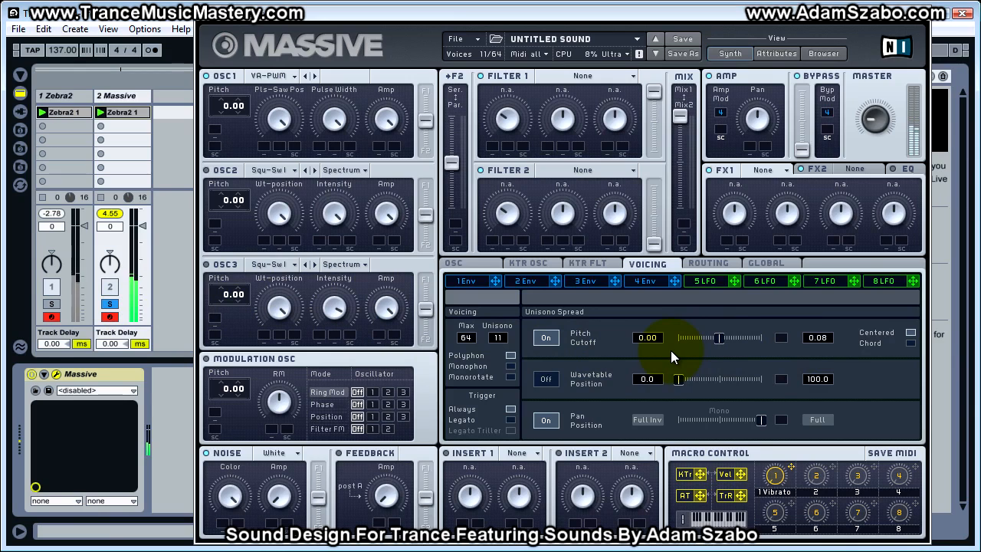
left_click(825, 337)
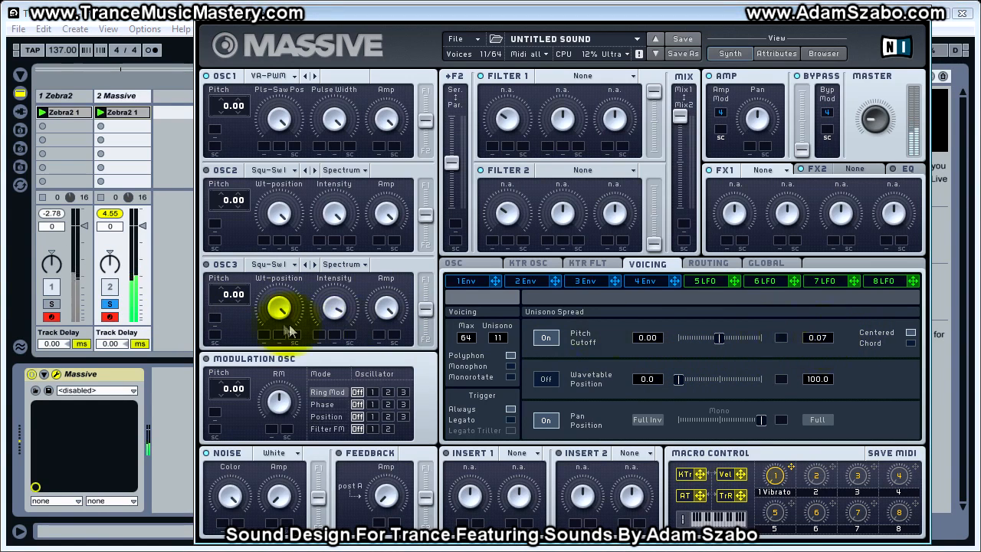
left_click(52, 304)
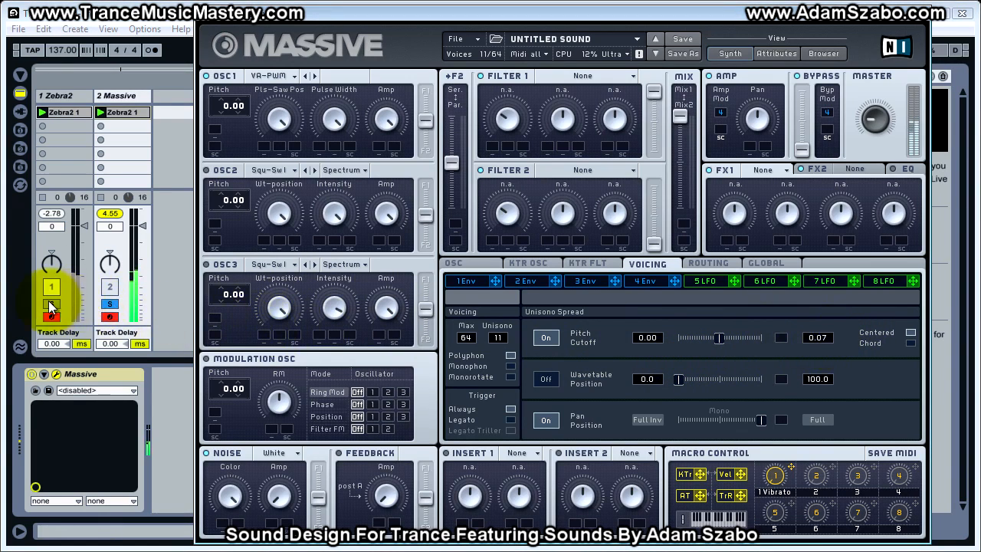
Solo the Massive track and set the upper value of the unisono Pitch Cutoff spread to 0.09
left_click(108, 307)
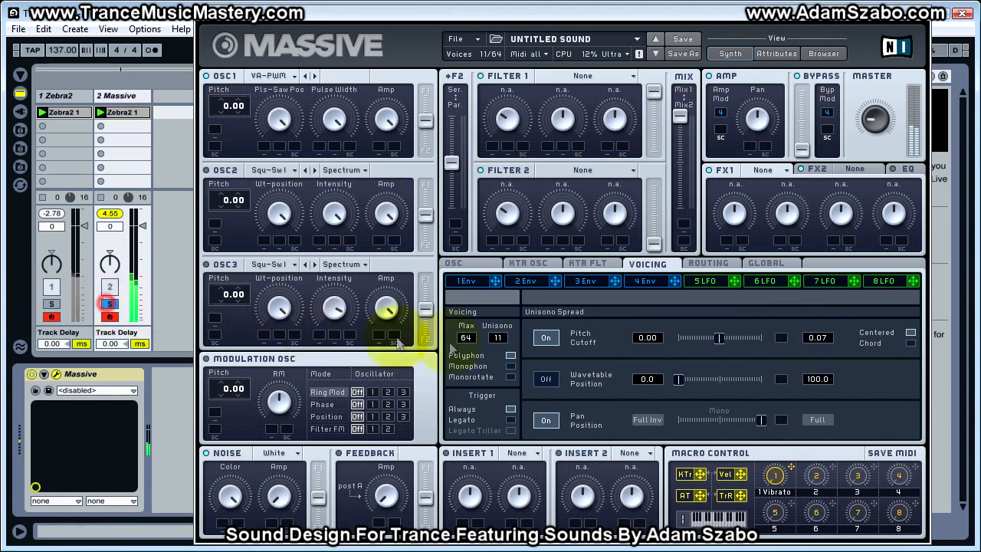
left_click_drag(822, 339, 823, 336)
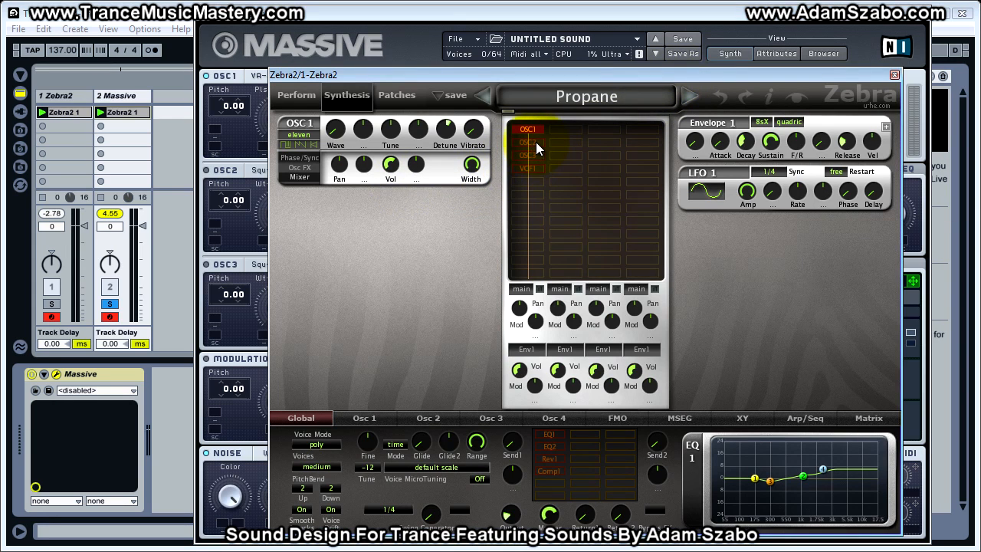
Activate oscillator 2 in Zebra2's Propane patch and review its voice, tune and detune settings against oscillator 1
left_click(536, 143)
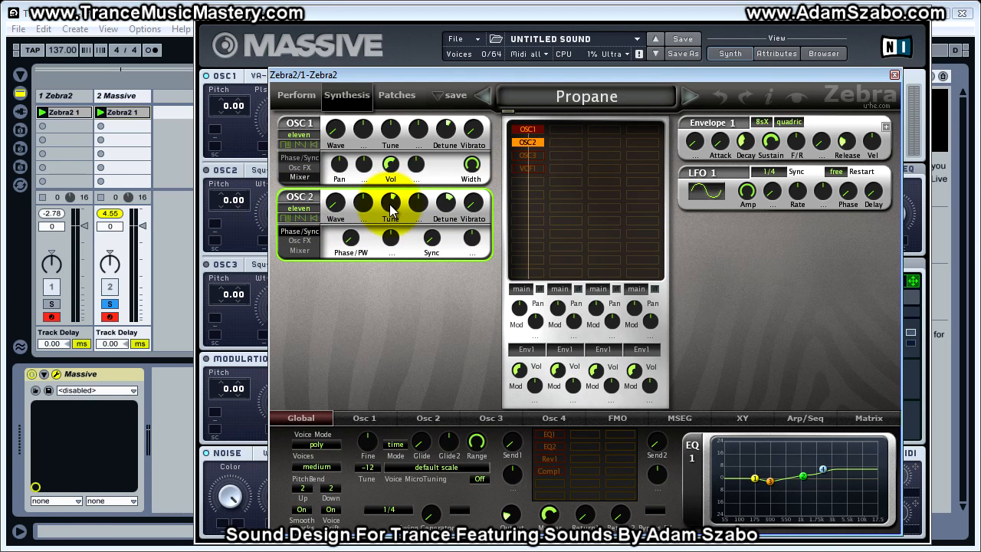
left_click(444, 203)
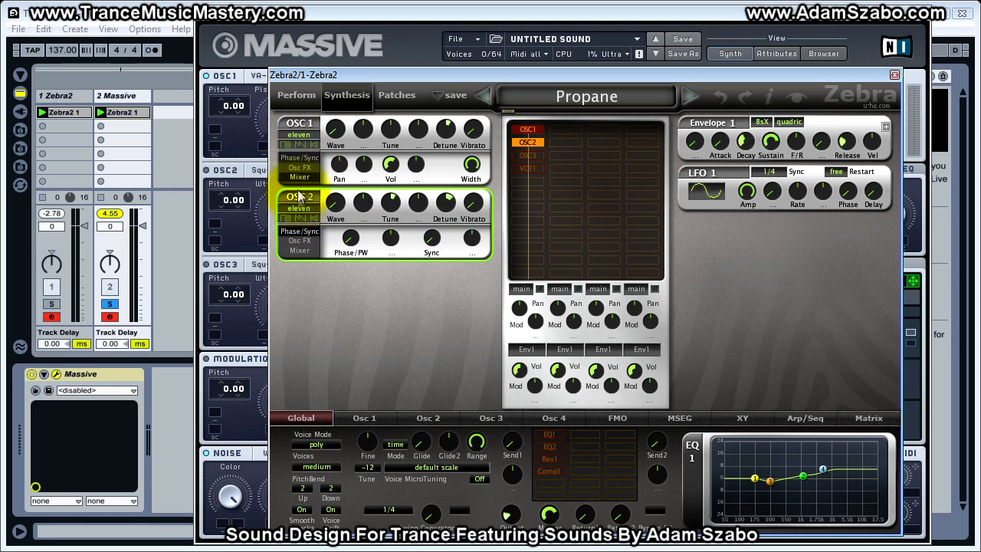
left_click(361, 12)
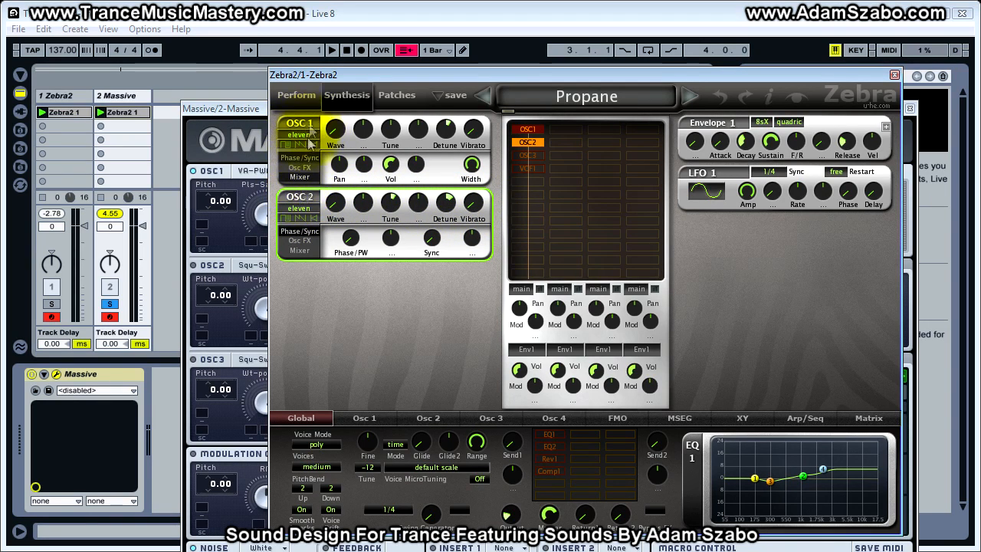
left_click_drag(255, 108, 278, 12)
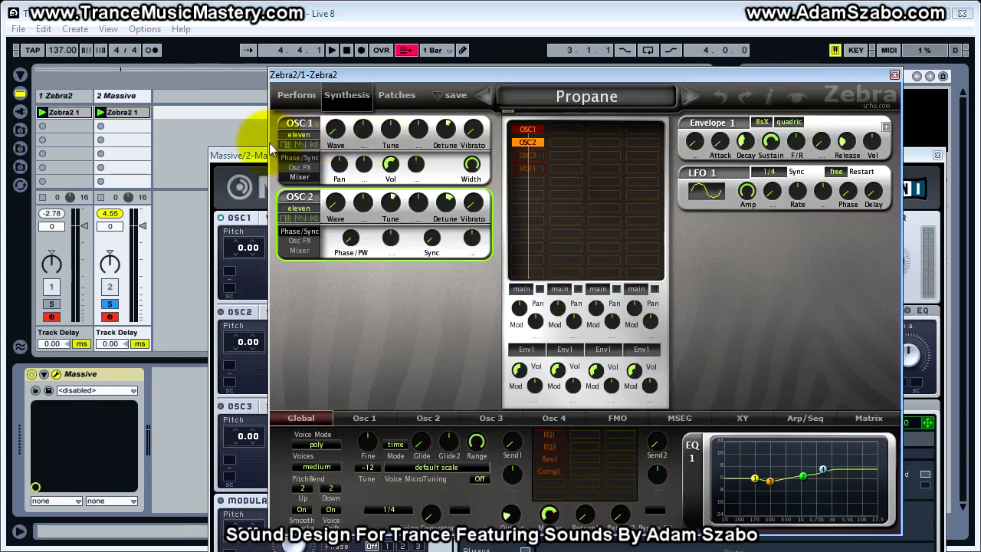
left_click_drag(259, 157, 250, 216)
left_click(473, 132)
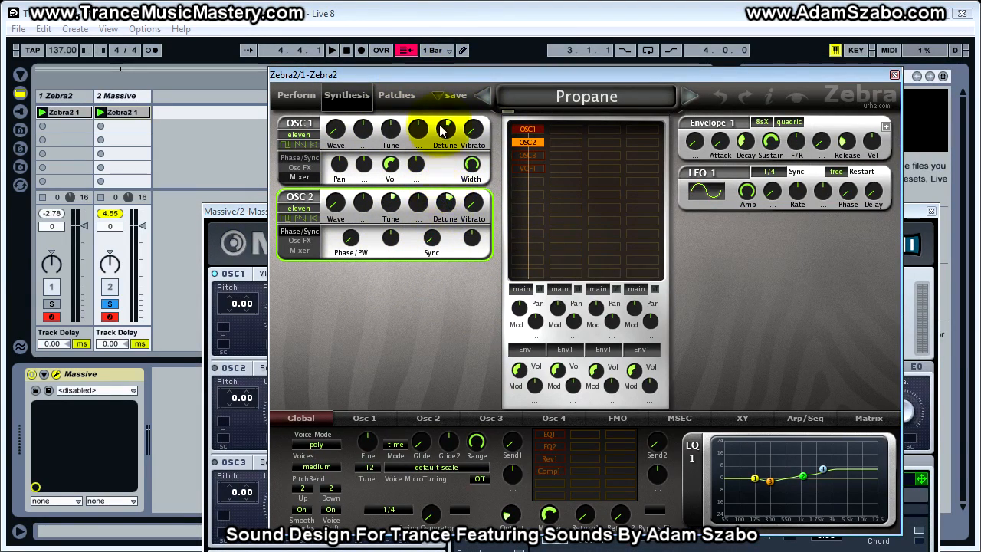
Return to the Massive window, set the unisono voices to 22, and compare with Zebra2 by alternating the track solos
left_click(444, 73)
key("alt+F4")
left_click_drag(803, 214, 802, 19)
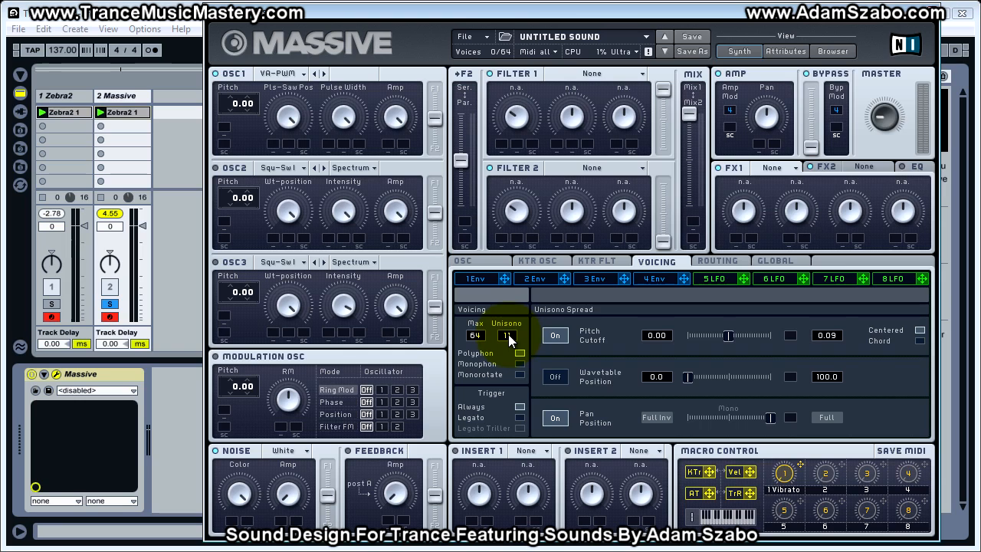
left_click_drag(508, 335, 511, 294)
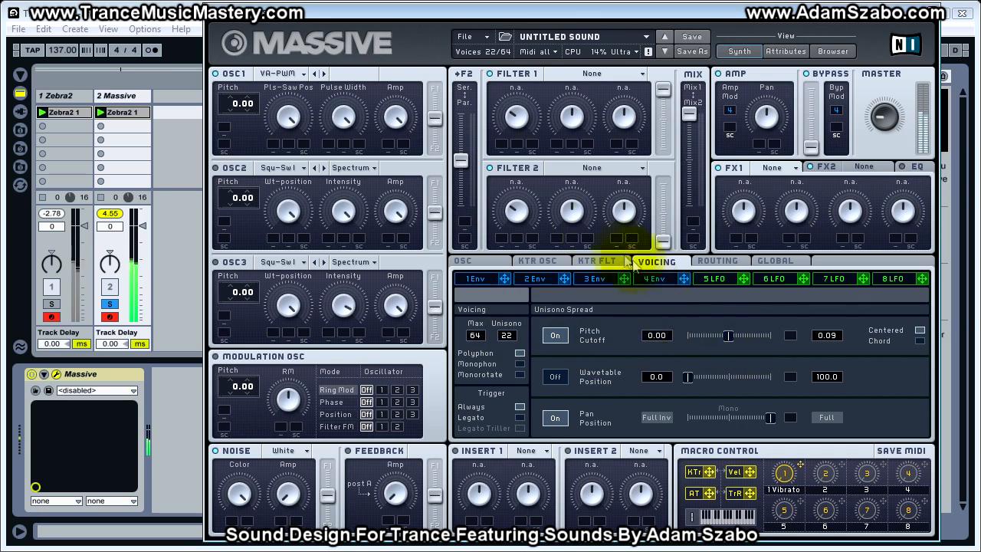
left_click(47, 304)
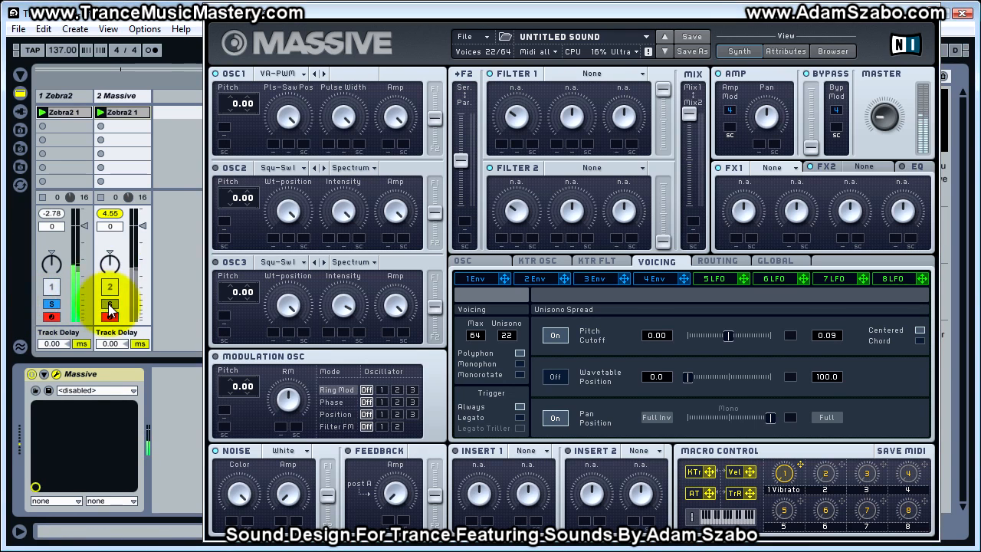
left_click(109, 305)
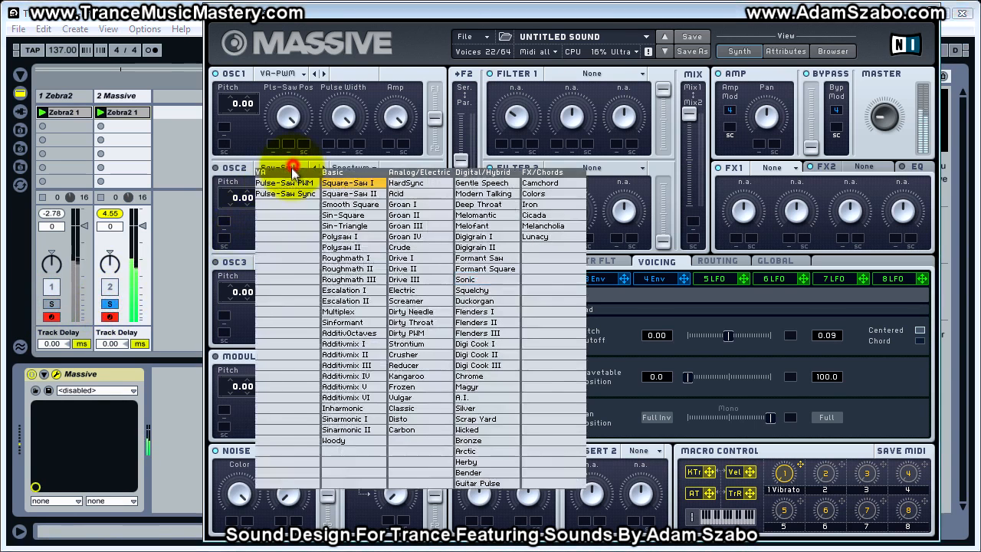
Enable Massive's OSC2 with the Pulse-Saw PWM wavetable and match its Pls-Saw Pos, Pulse Width and Amp knobs to OSC1
left_click(278, 168)
left_click(217, 167)
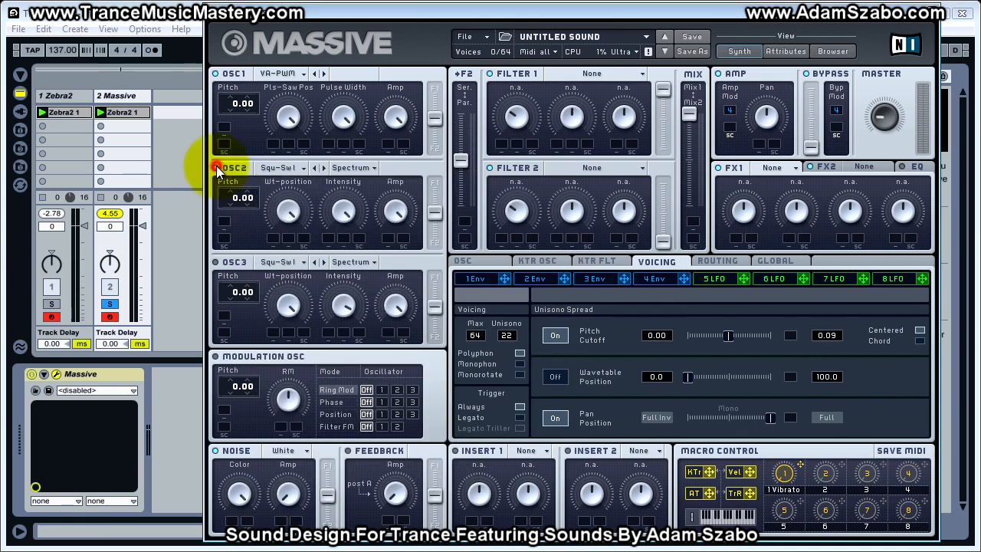
left_click(273, 170)
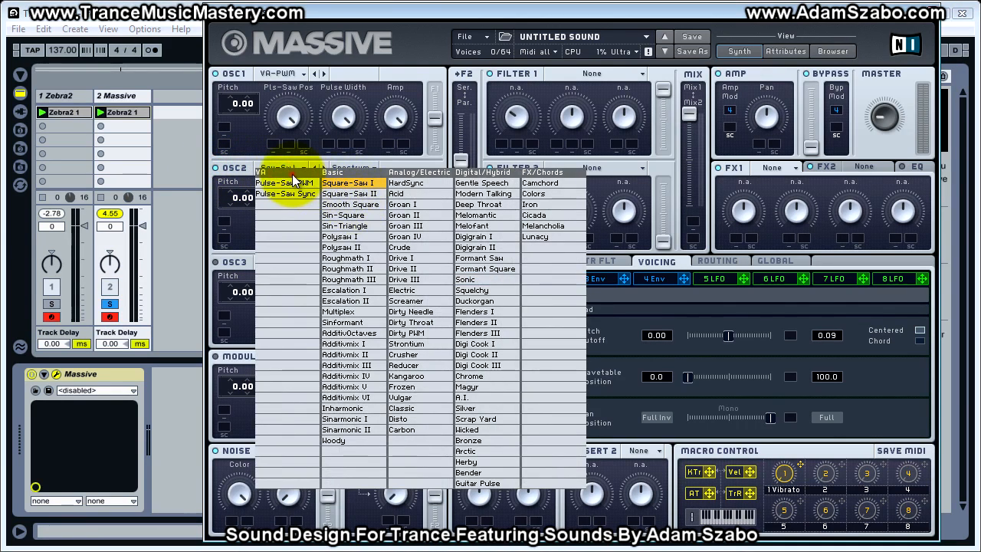
left_click(290, 183)
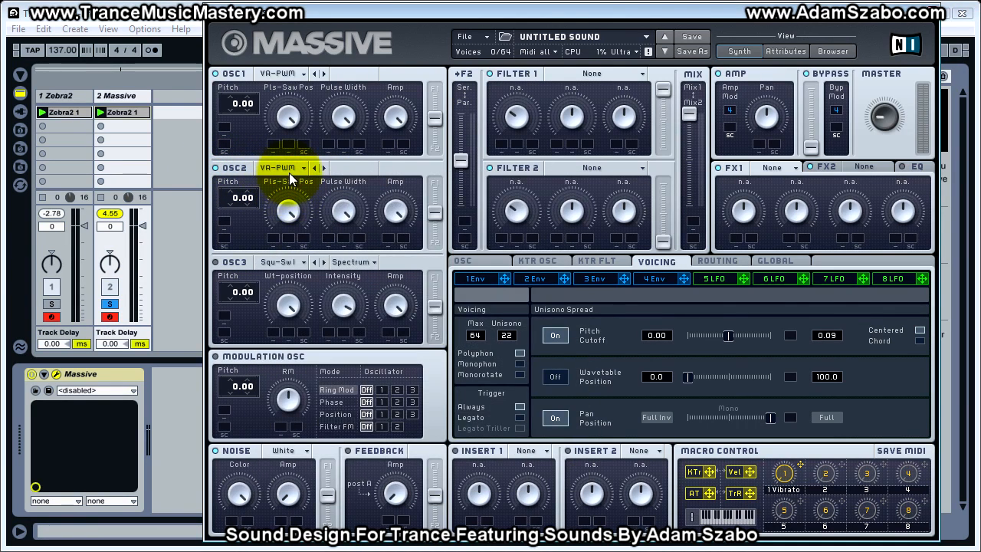
left_click(289, 173)
left_click(296, 187)
left_click(294, 209)
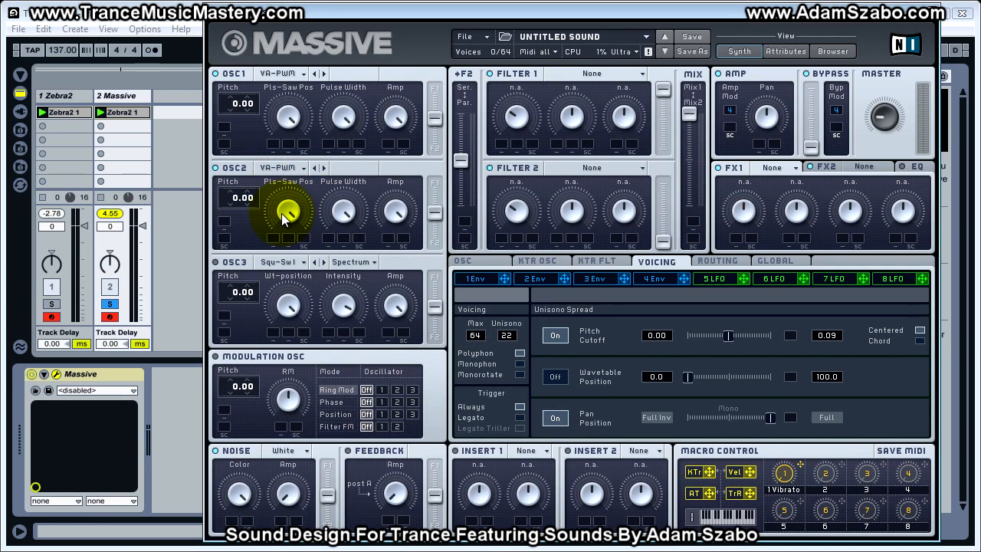
left_click(347, 214)
left_click(394, 210)
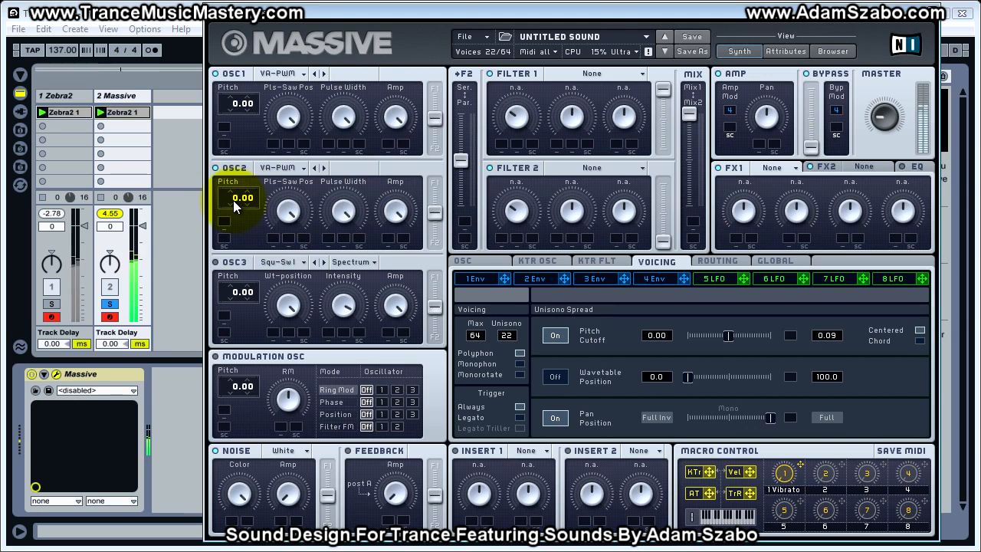
Compare the global tuning of Massive and Zebra2, and set the pitch of Massive's OSC2 to 12.00
left_click(775, 262)
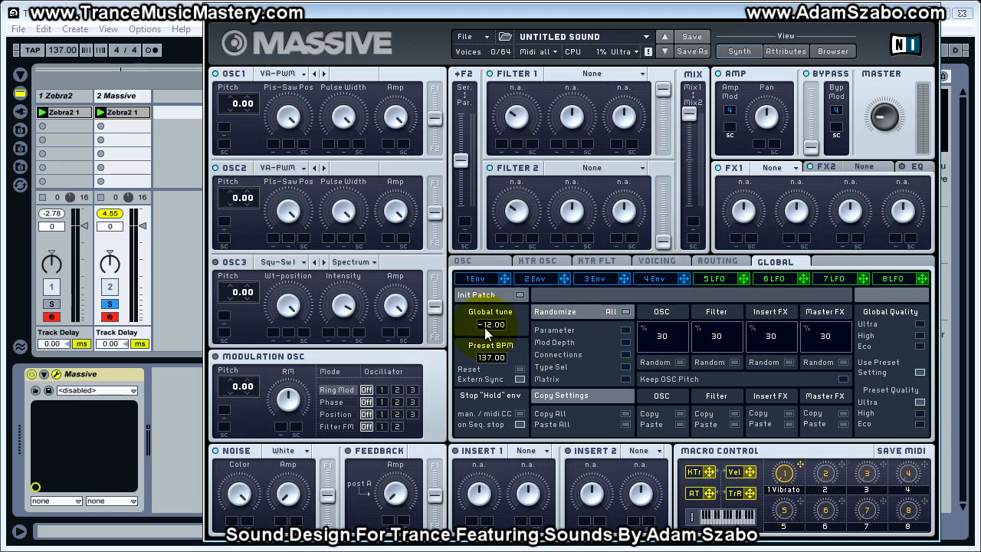
left_click_drag(403, 551, 418, 70)
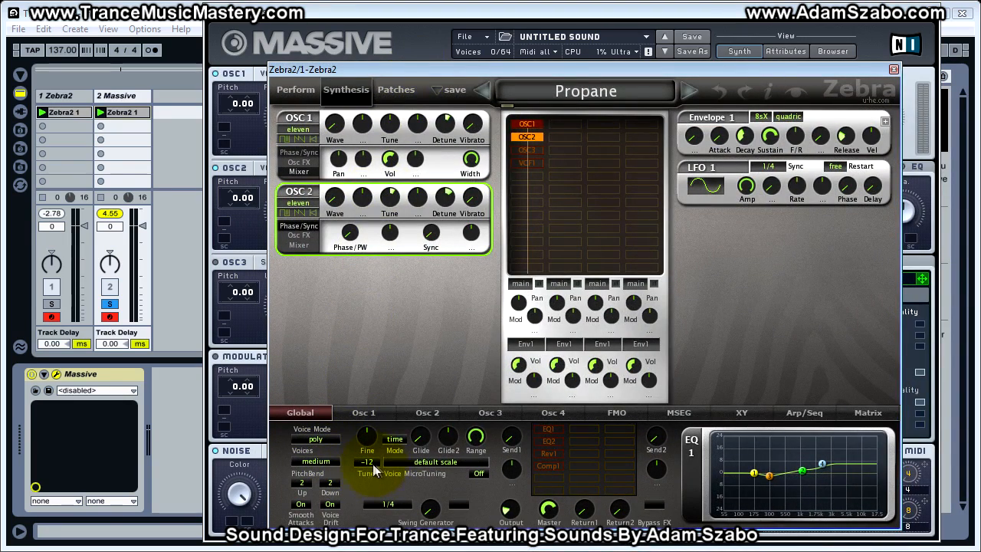
left_click(413, 57)
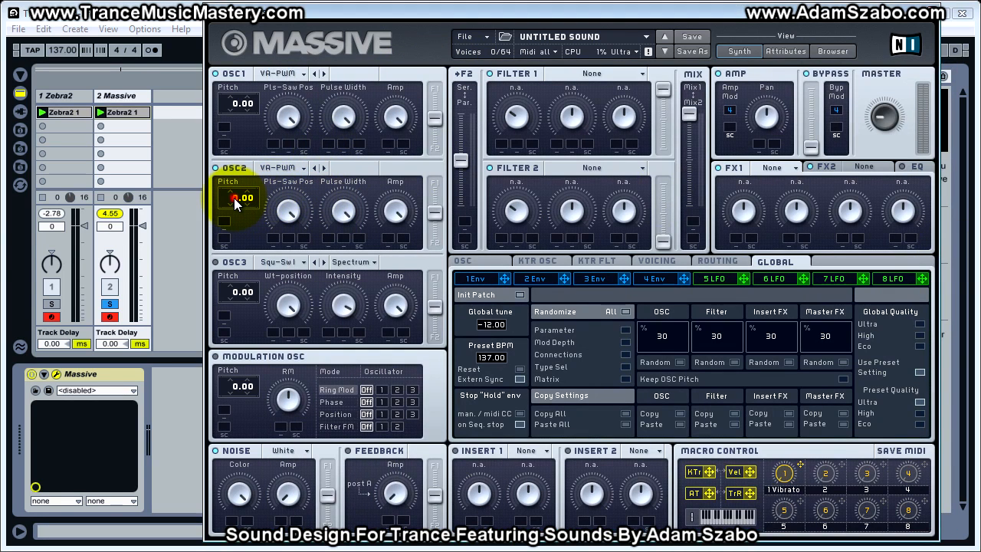
left_click_drag(234, 198, 236, 184)
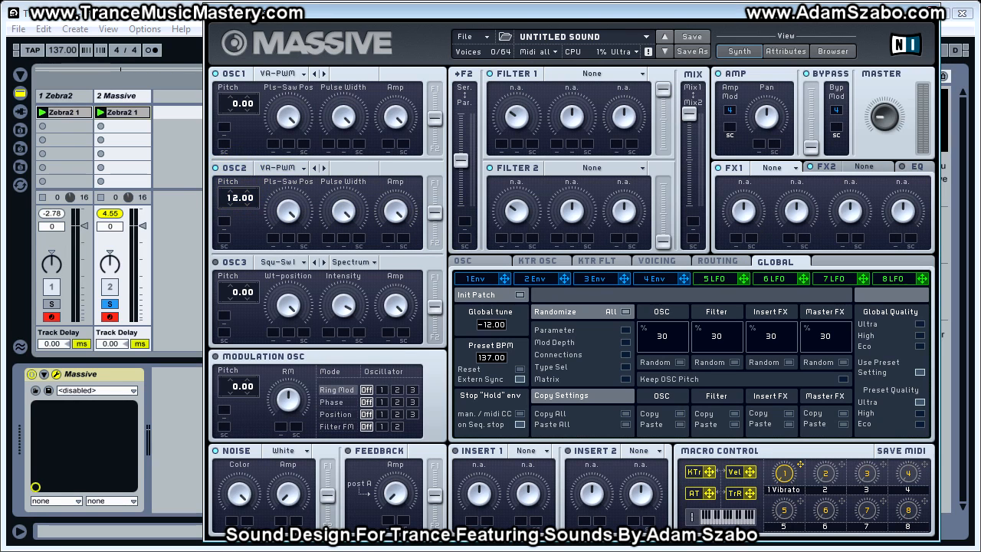
Check the Tune setting of oscillator 2 in Zebra2 and return to Massive
left_click_drag(980, 34, 314, 32)
left_click_drag(340, 179, 347, 169)
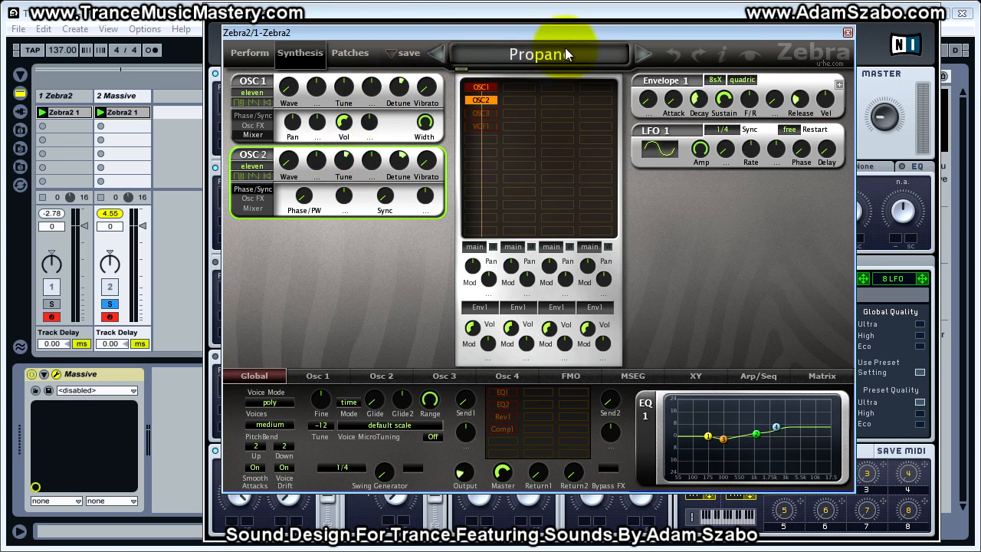
left_click(347, 165)
left_click(364, 16)
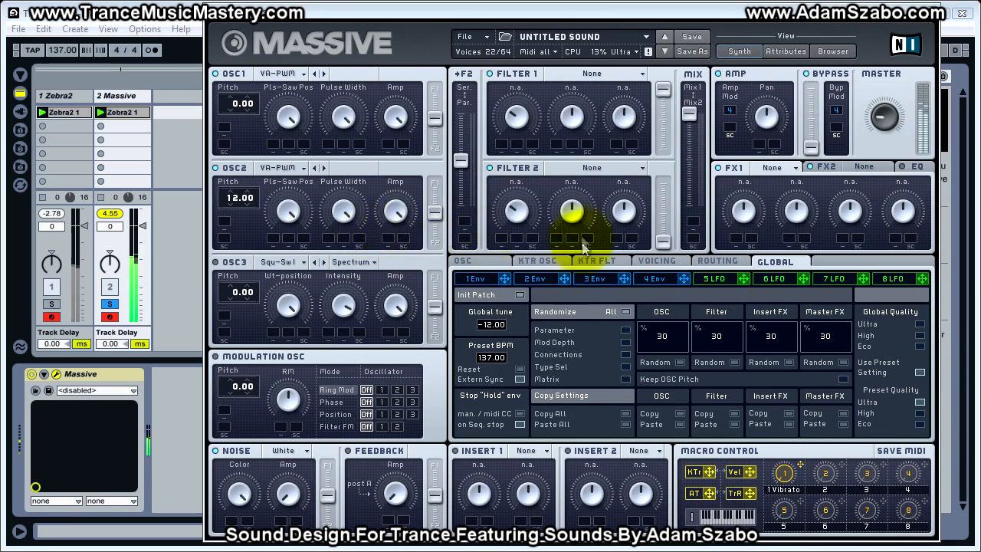
Compare the two-oscillator Massive sound with Zebra2 by alternating the track solos, and adjust Massive's master volume slightly
left_click(52, 305)
left_click(109, 305)
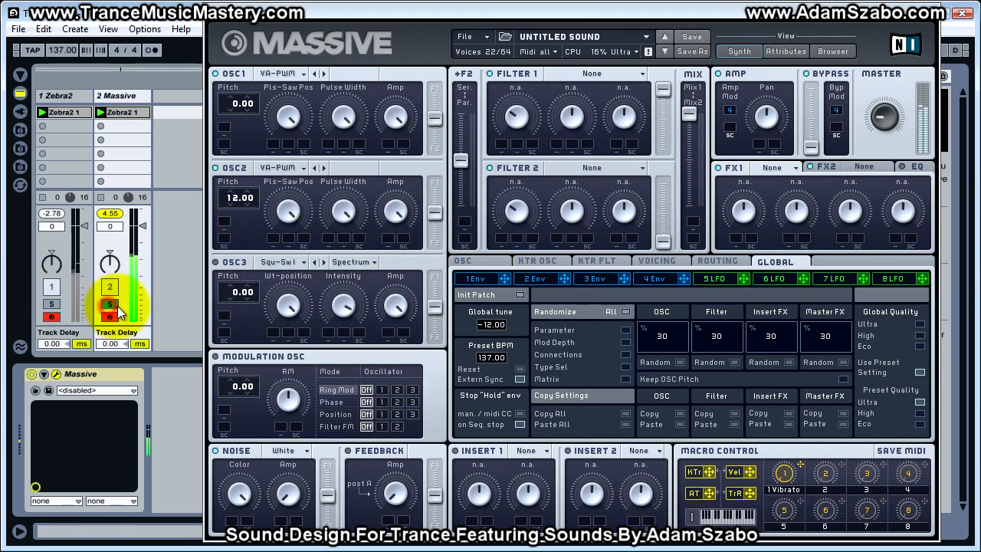
left_click_drag(886, 119, 888, 124)
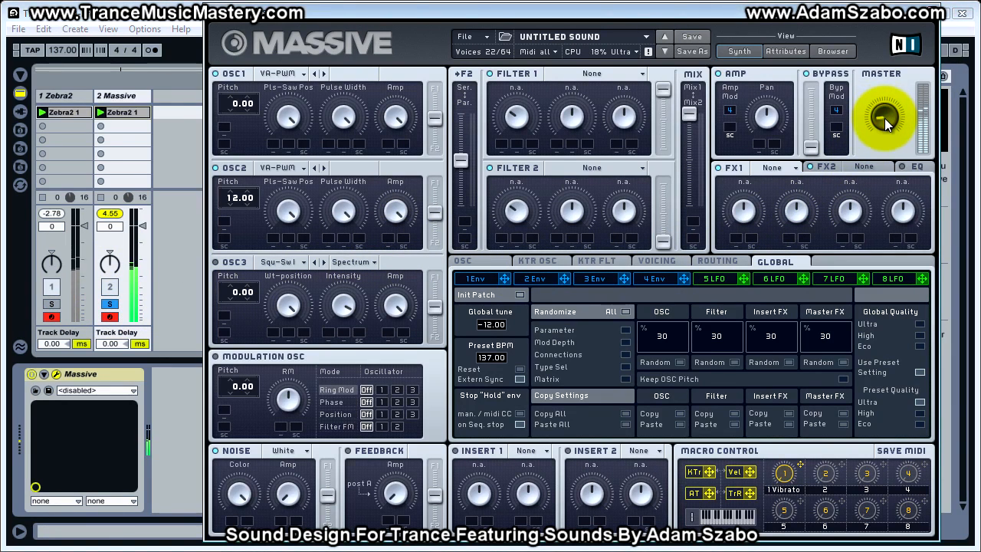
left_click(51, 303)
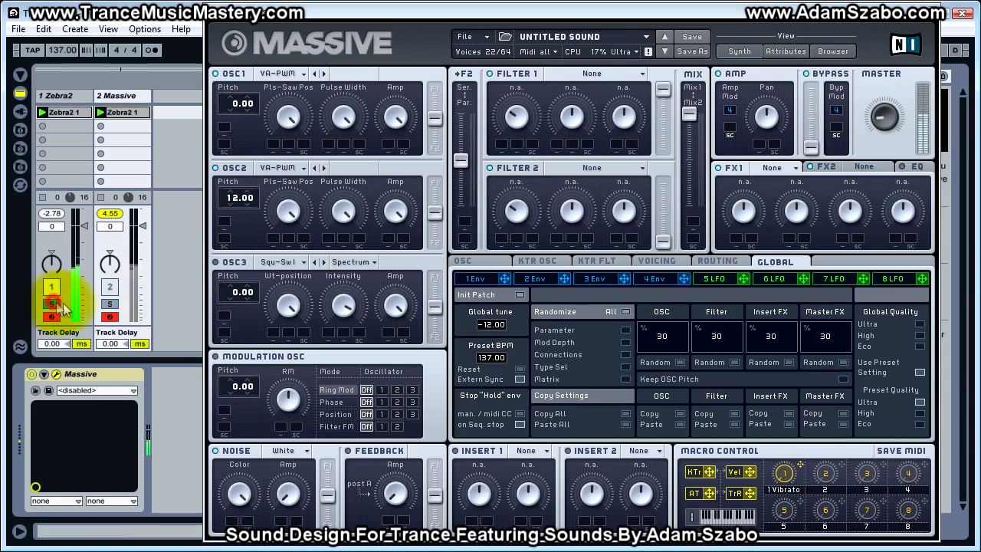
left_click(109, 305)
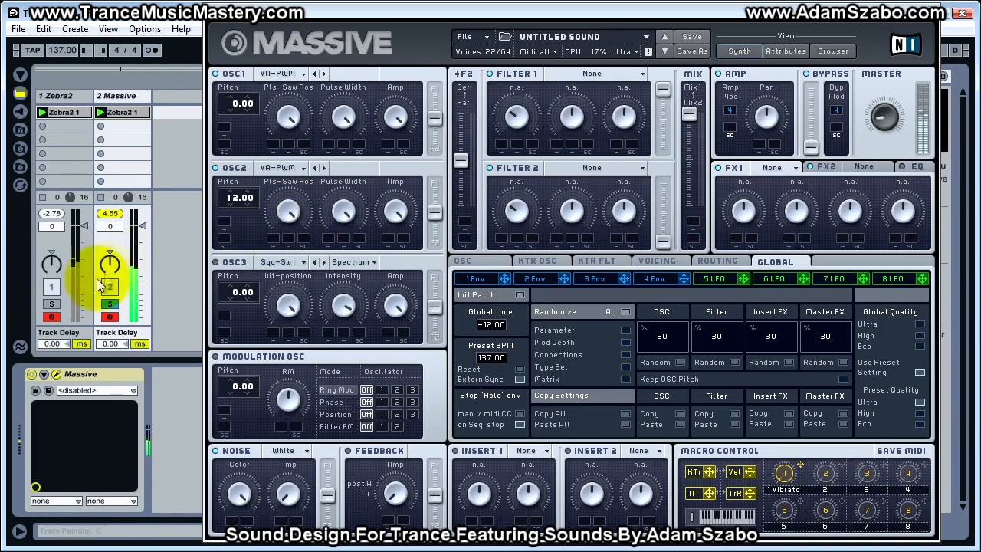
Try lower Amp levels for Massive's OSC1, comparing each with Zebra2 by alternating the track solos
left_click_drag(397, 113, 397, 129)
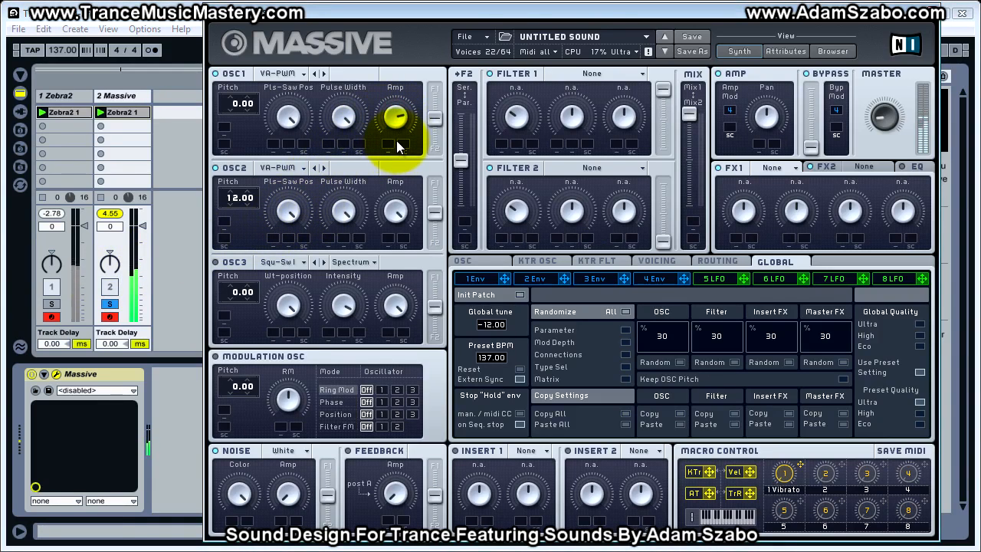
left_click(52, 303)
left_click(110, 304)
left_click(396, 115)
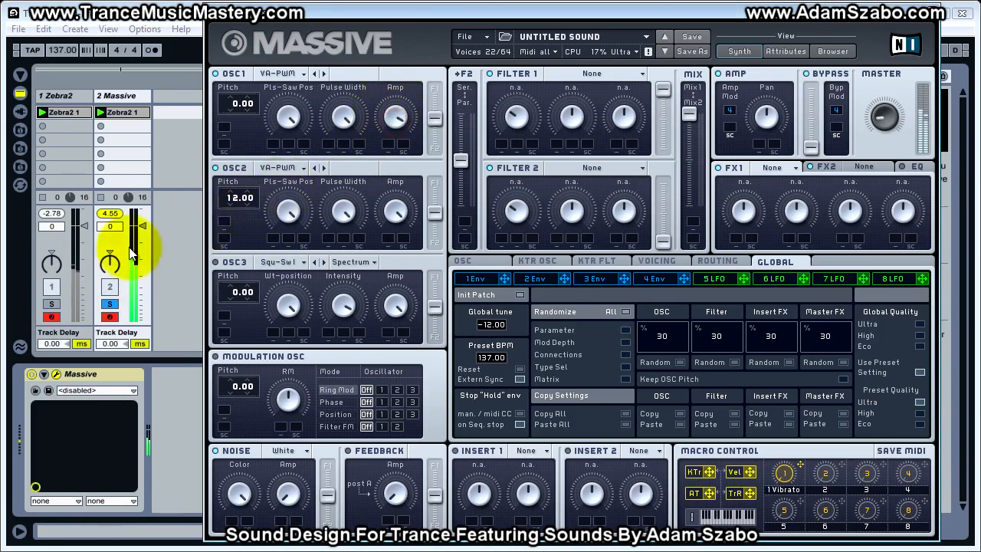
left_click(52, 303)
left_click(109, 303)
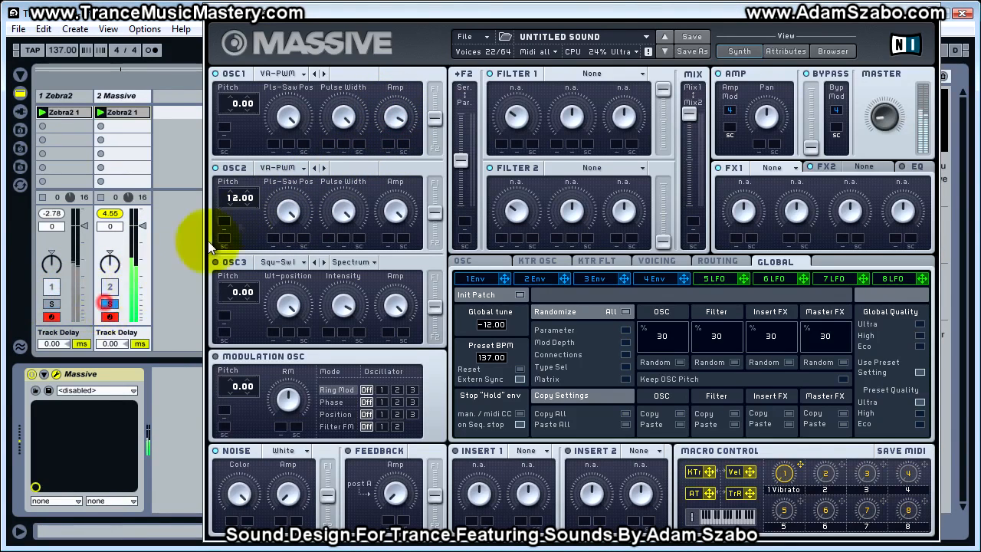
Lower the Amp of Massive's OSC2 to about three o'clock, compare with Zebra2 by alternating solos, and fine-tune the master volume
left_click(394, 115)
left_click(395, 212)
left_click(394, 302)
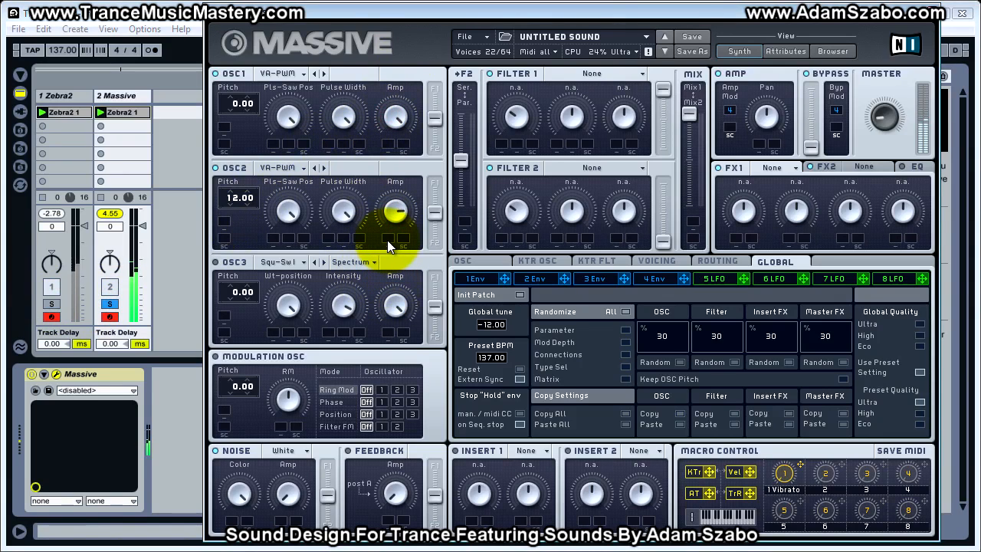
left_click(51, 303)
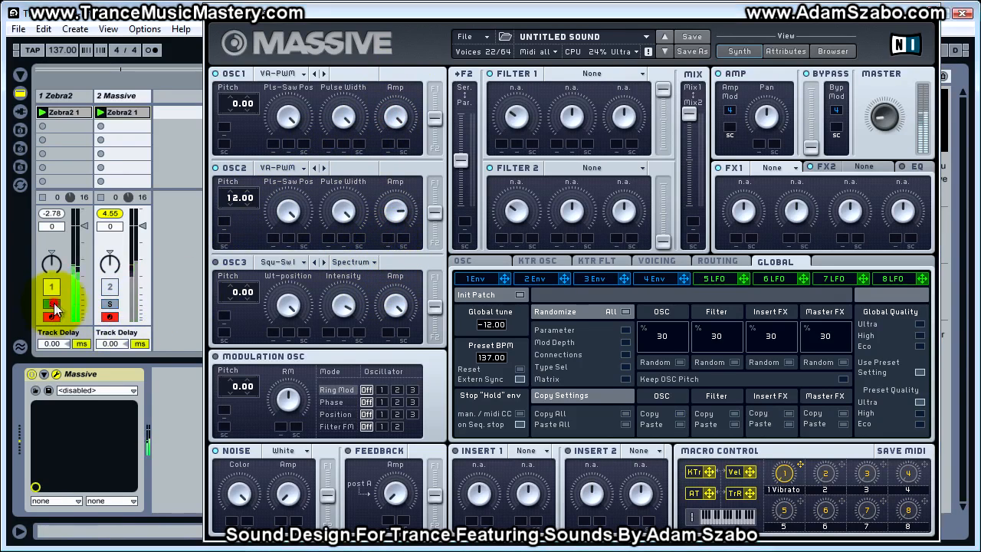
left_click(115, 308)
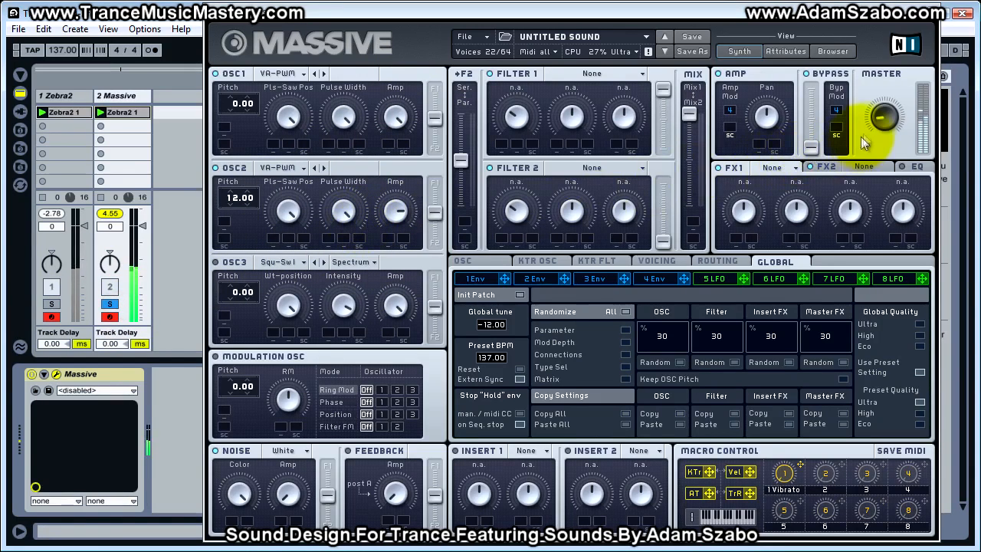
left_click(886, 122)
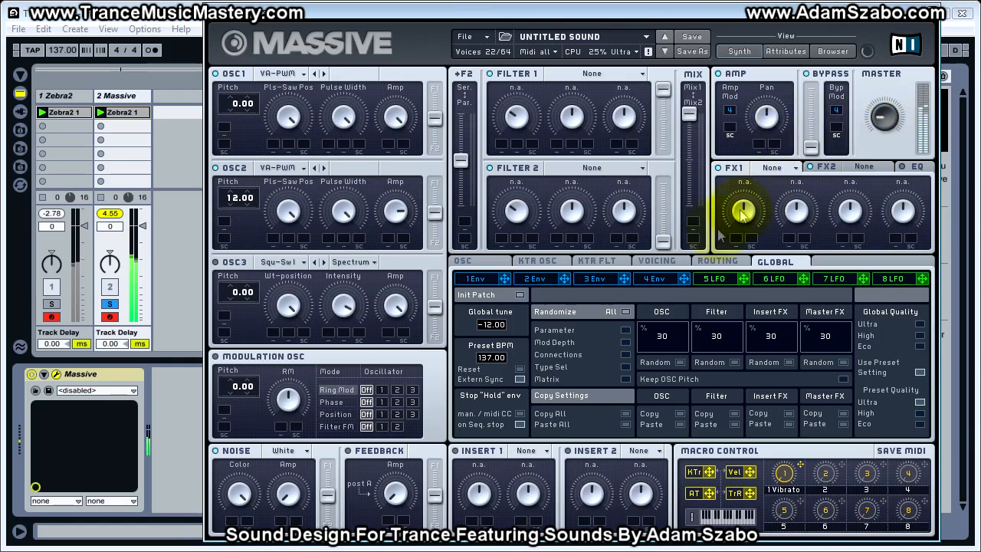
Move the unisono Pitch Cutoff spread slider in Massive's voicing settings slightly below its middle position
left_click(644, 261)
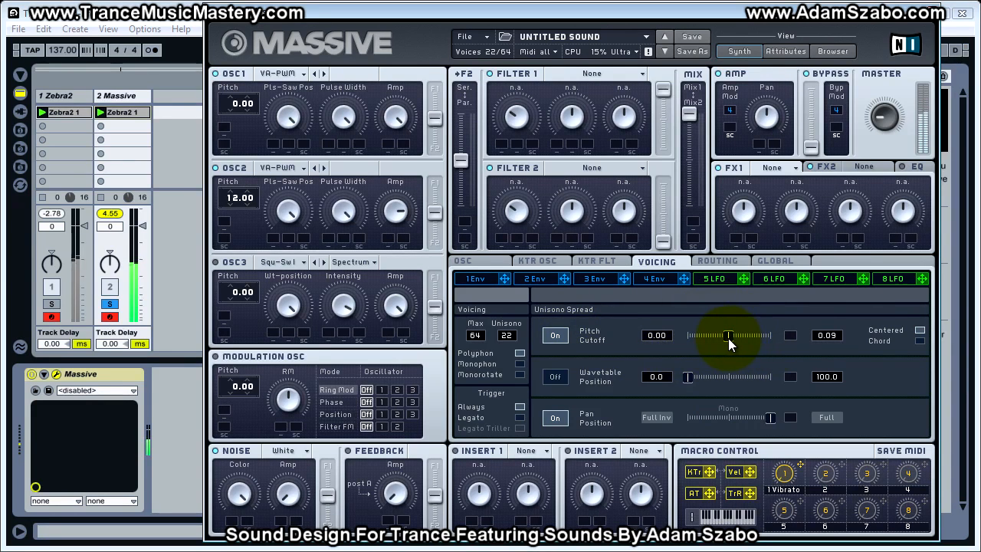
left_click_drag(739, 339, 724, 343)
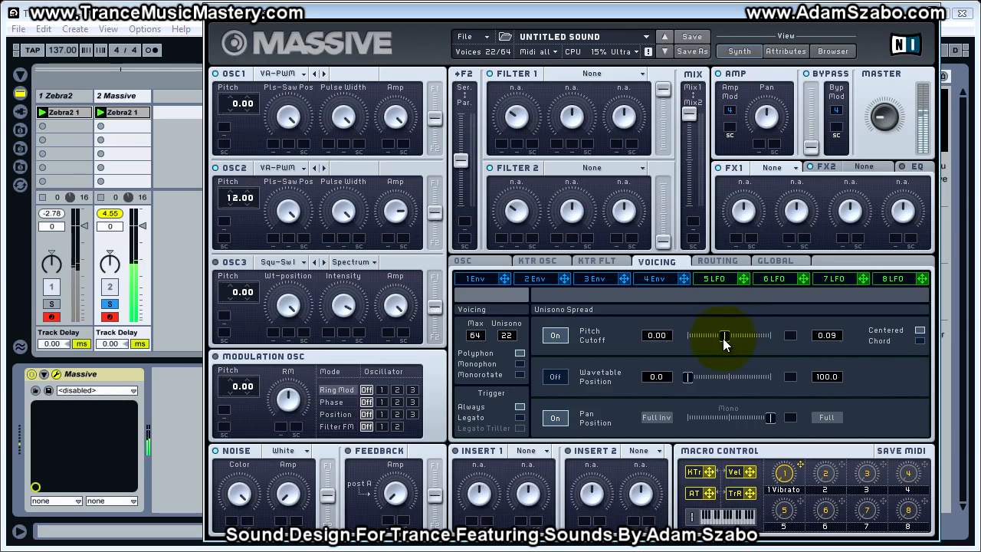
Raise the Pitch of Massive's OSC2 to 12.18 and compare the detuned sound with Zebra2 by alternating the track solos
left_click(50, 305)
left_click(108, 305)
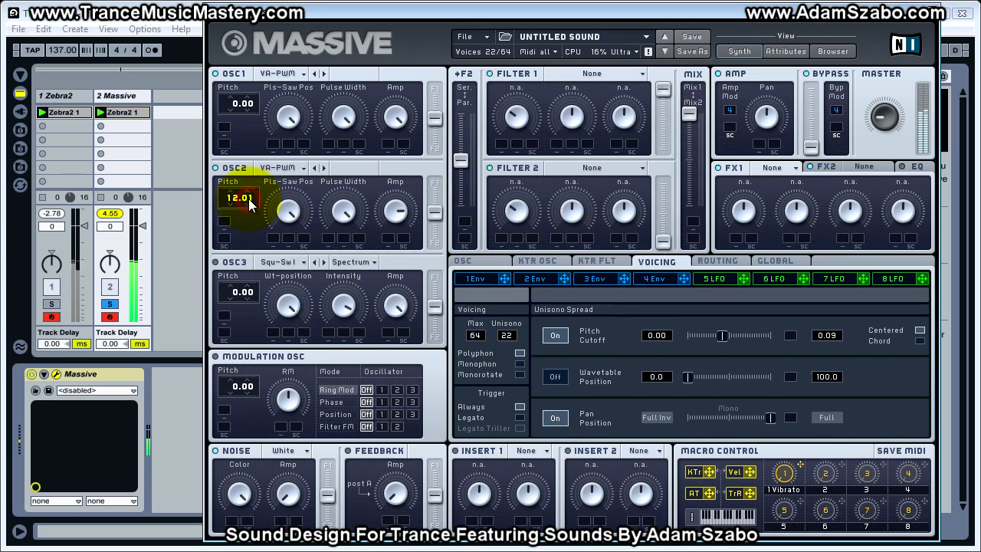
left_click_drag(250, 202, 249, 172)
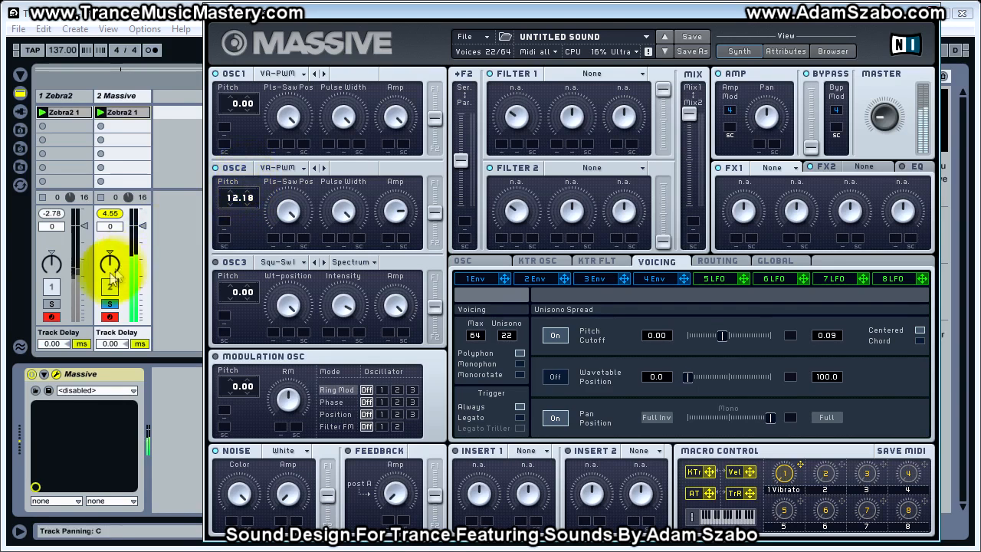
left_click(54, 306)
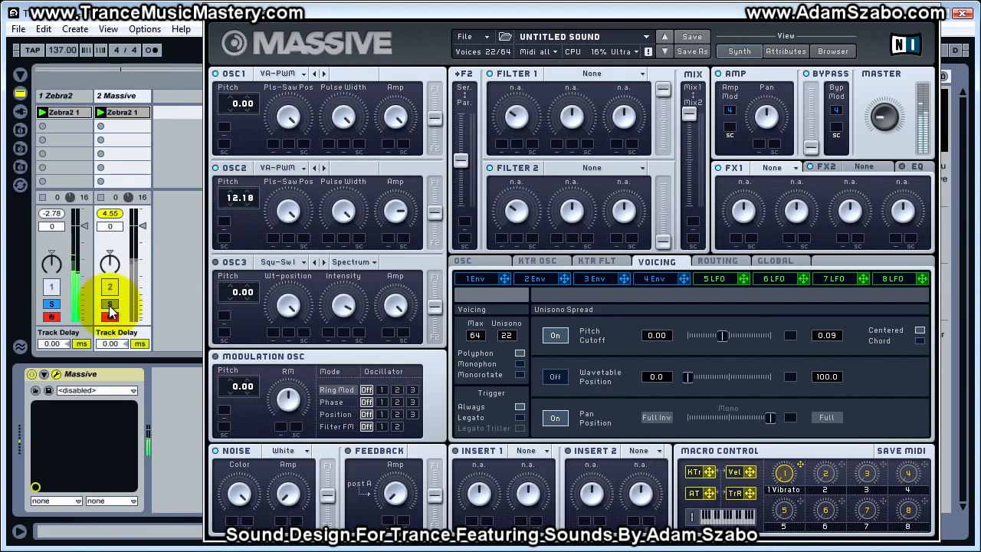
left_click(109, 305)
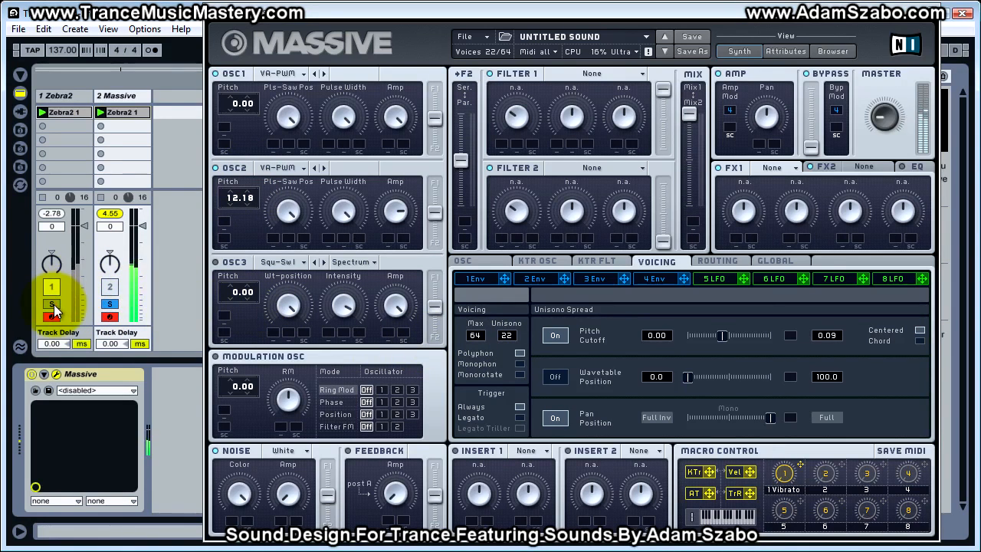
left_click(53, 306)
left_click(110, 305)
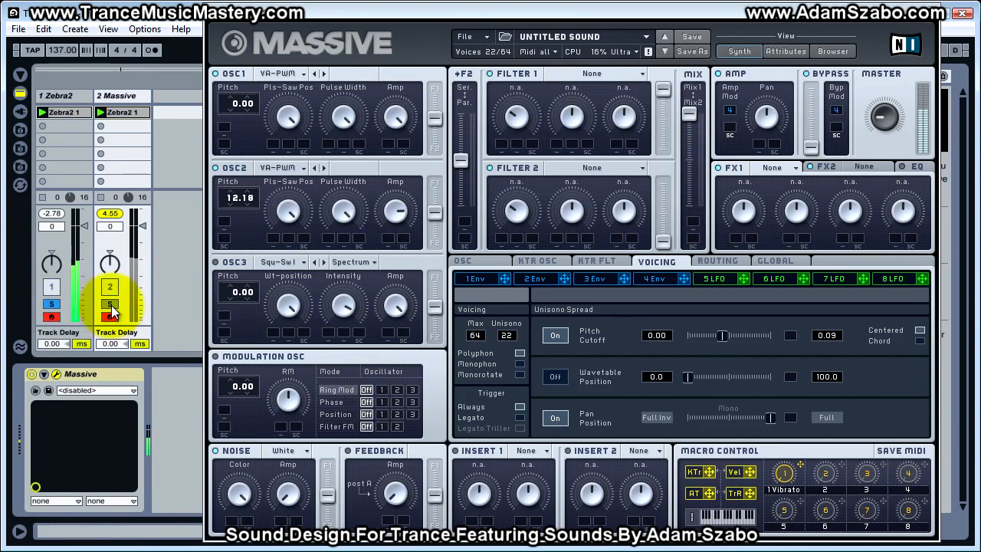
Narrow Massive's unisono Pan Position spread to slightly under halfway between Mono and Full, and compare it with Zebra2 by alternating solos
left_click_drag(775, 419, 767, 420)
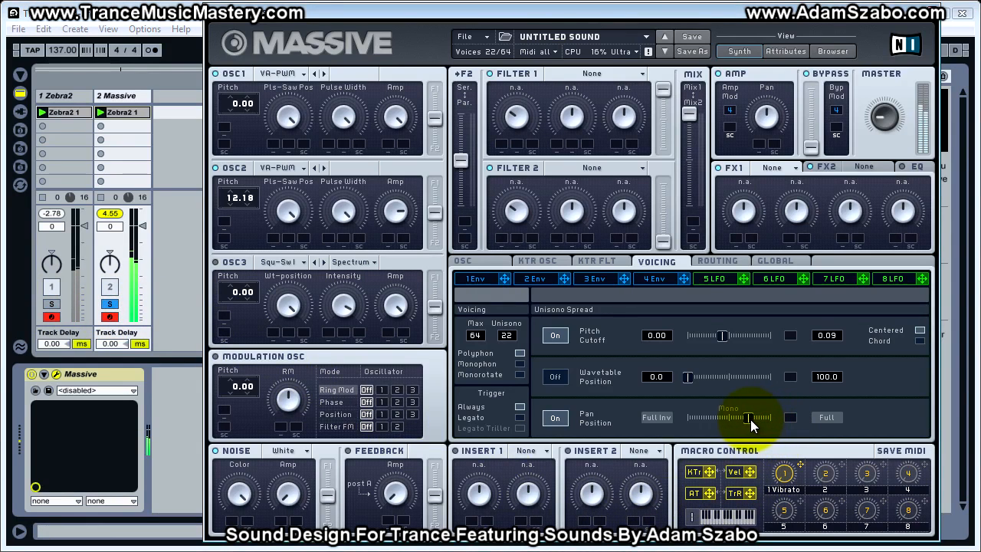
left_click(54, 307)
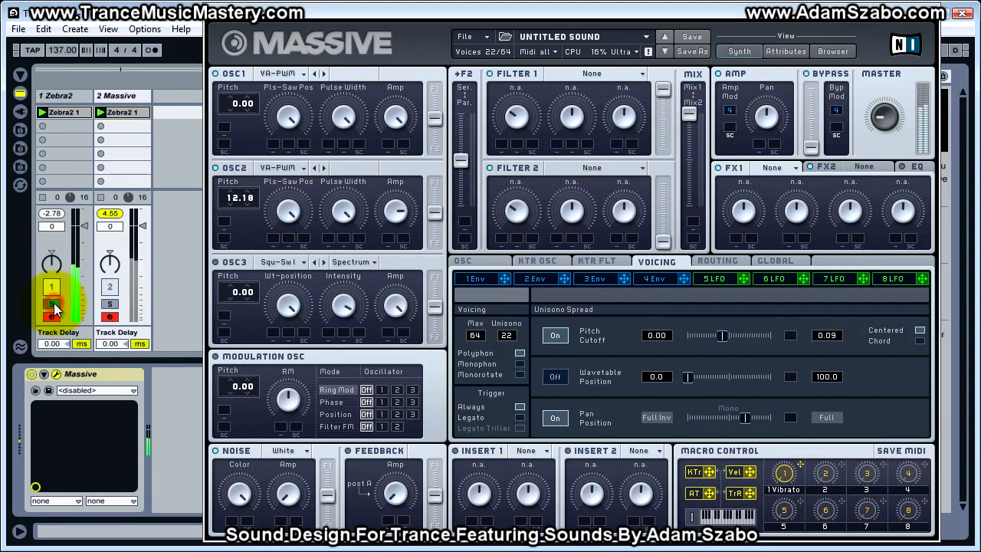
left_click(109, 305)
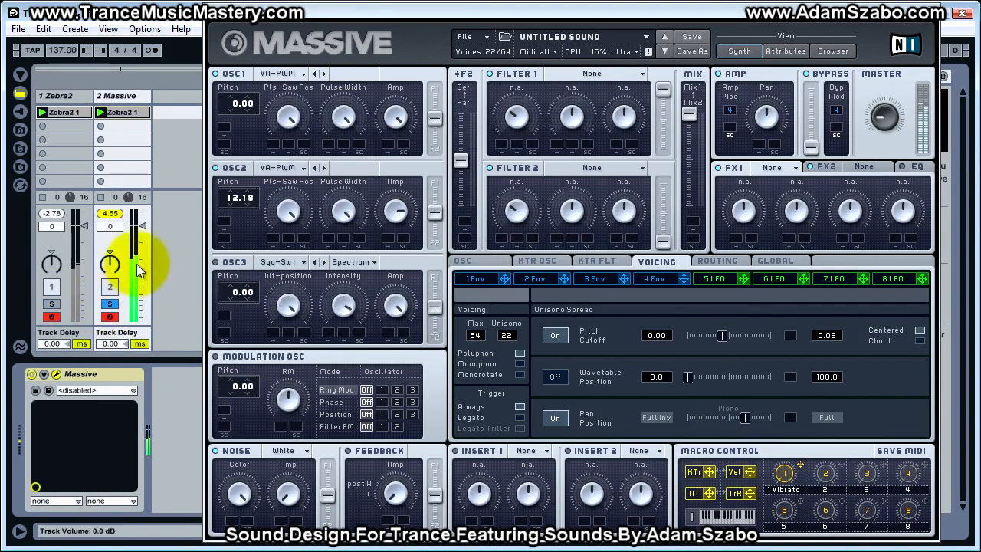
left_click(885, 118)
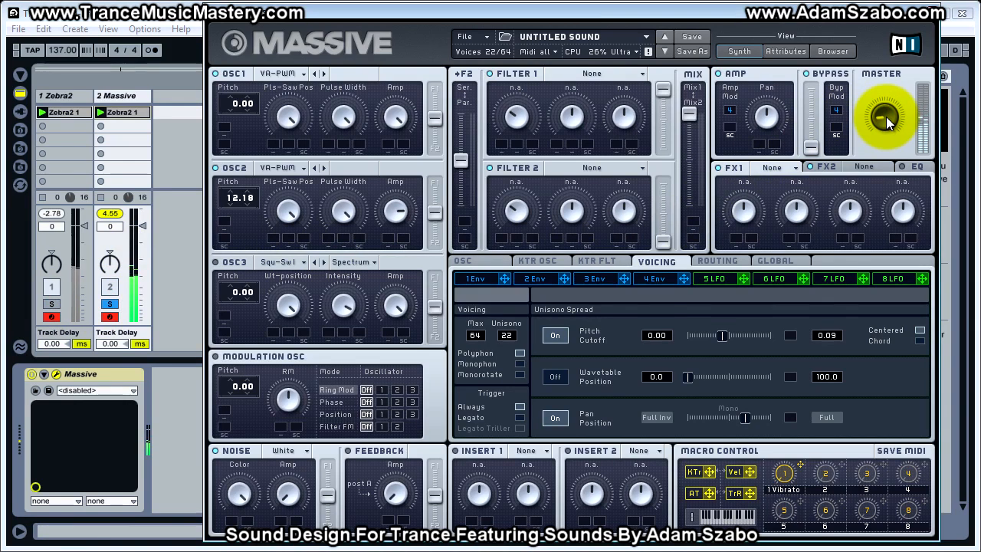
left_click(51, 303)
left_click(111, 306)
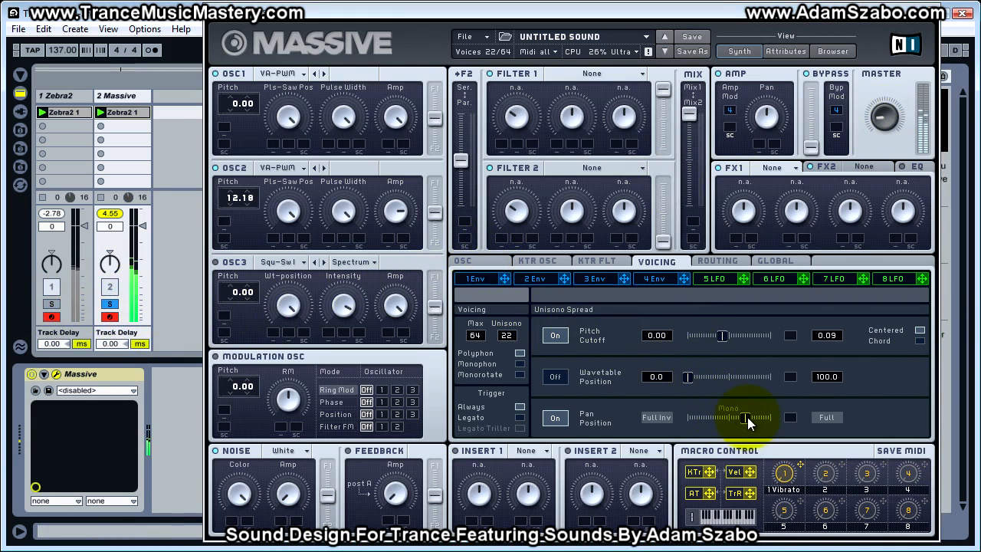
Widen Massive's unisono Pan Position spread to about two thirds of the way from Mono to Full, comparing it with Zebra2
left_click_drag(746, 417, 756, 417)
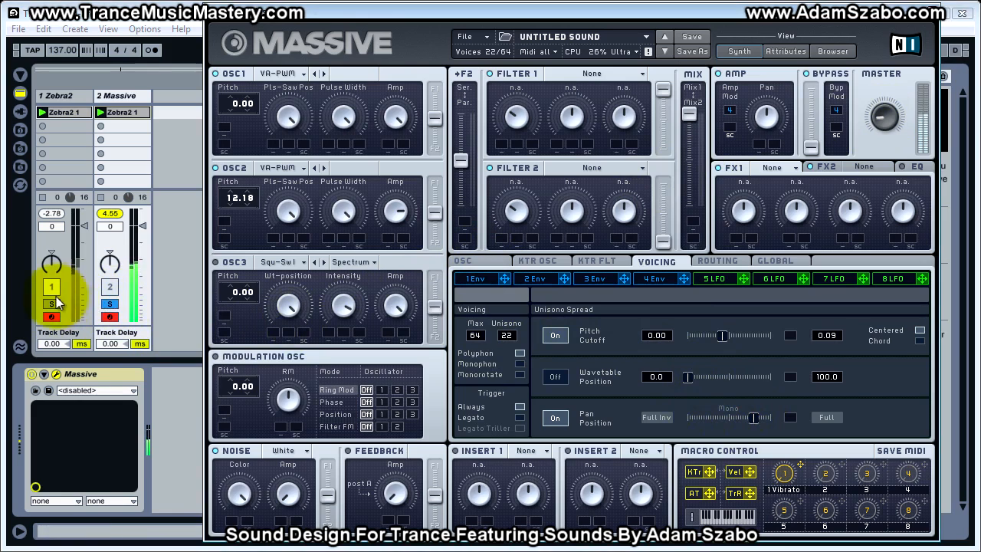
left_click(51, 304)
left_click(110, 305)
left_click(753, 418)
left_click(755, 418)
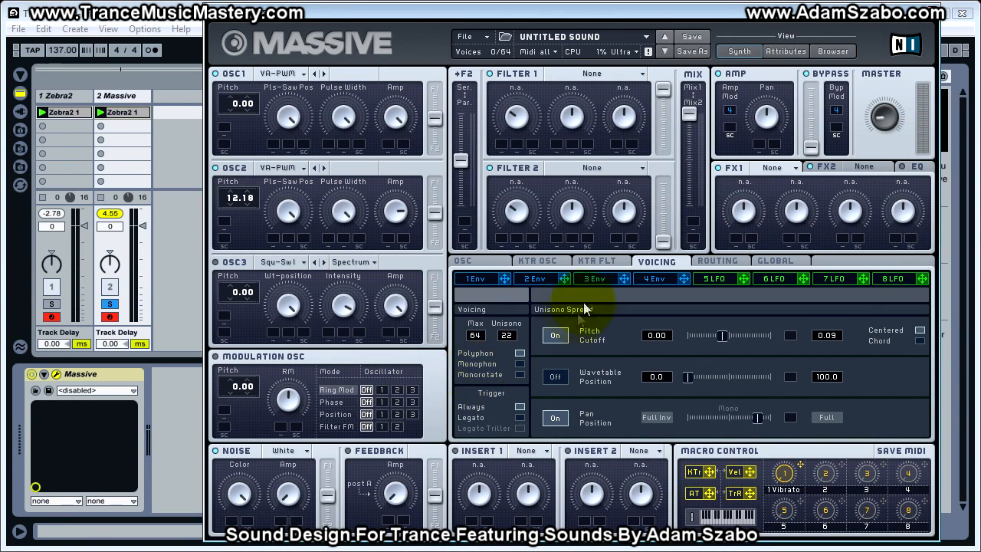
Switch to Zebra2, enable OSC3 in the Propane patch and show that oscillator's mixer settings
key("alt+Tab")
double_click(498, 127)
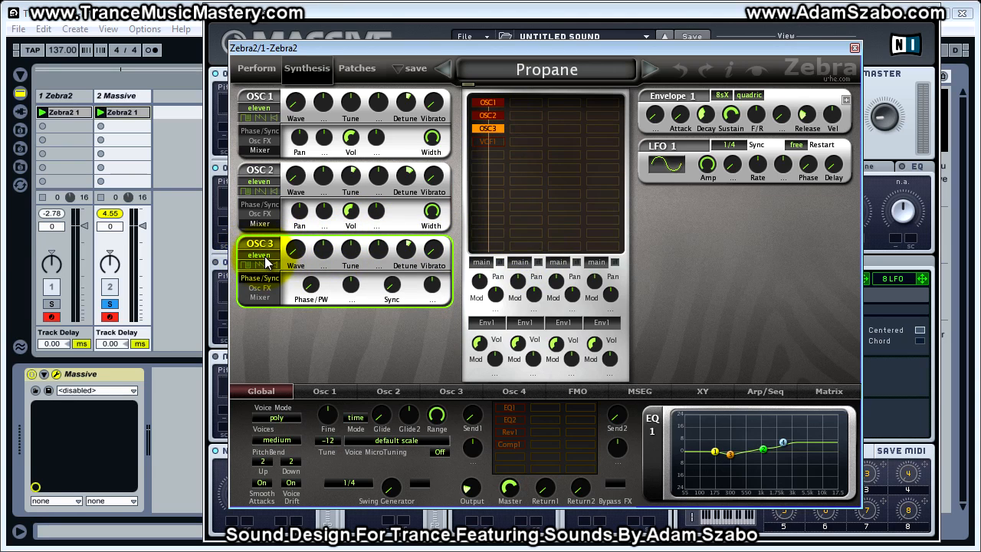
left_click(260, 297)
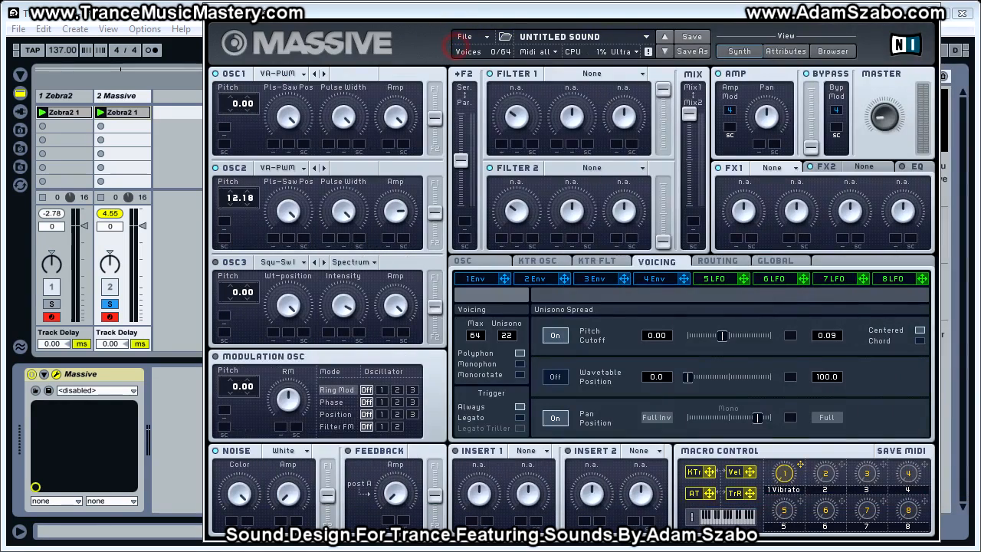
Switch to Massive, set OSC3's waveform to Pulse-Saw PWM and raise the Unisono voices to 33
left_click(278, 262)
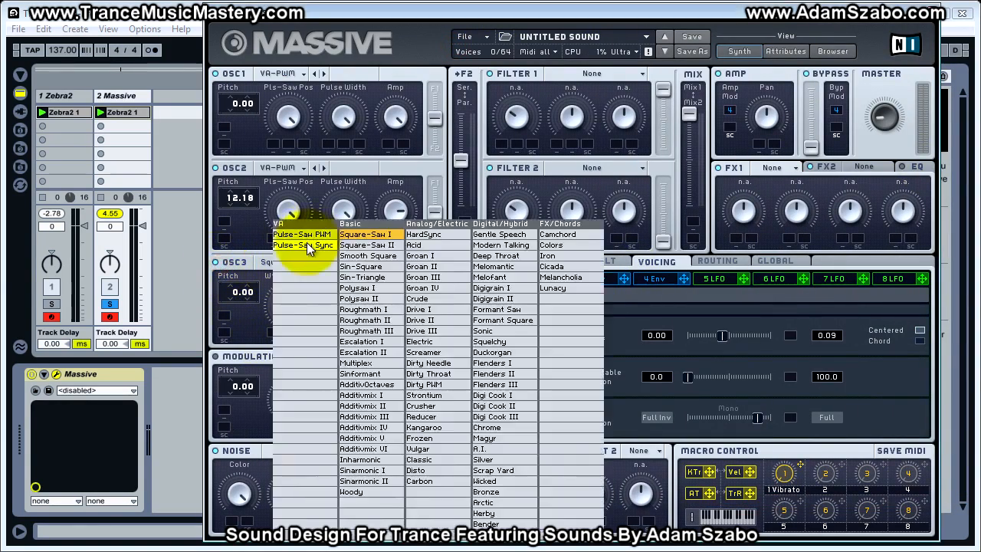
left_click(307, 237)
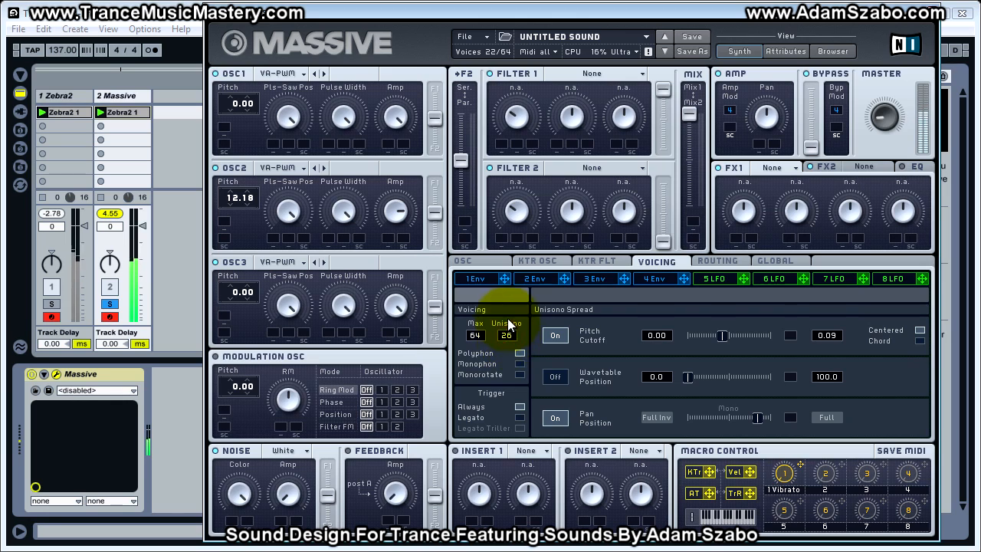
left_click_drag(508, 306, 508, 295)
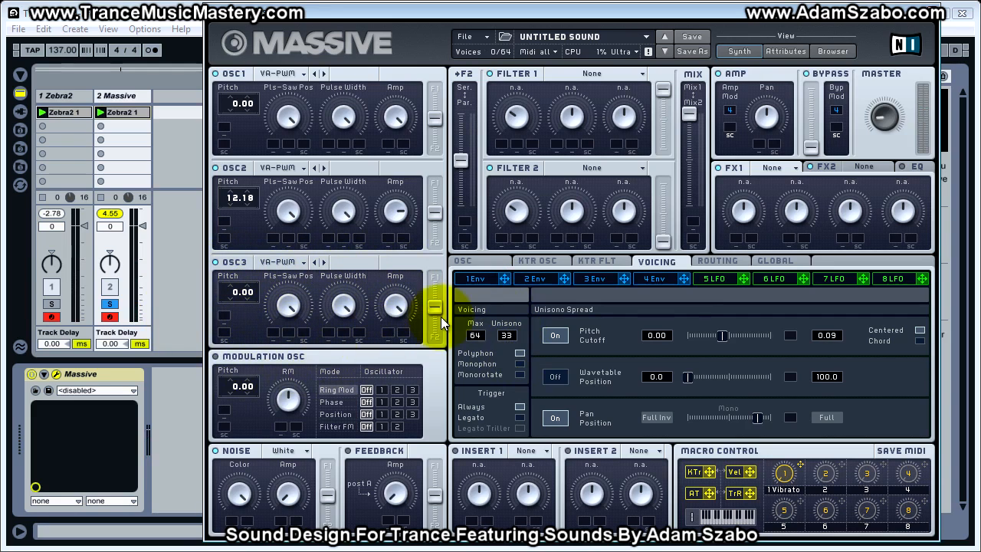
Lower the upper Pitch Cutoff value of Massive's unisono spread to 0.04, comparing with Zebra2 by alternating the track solos
left_click(520, 353)
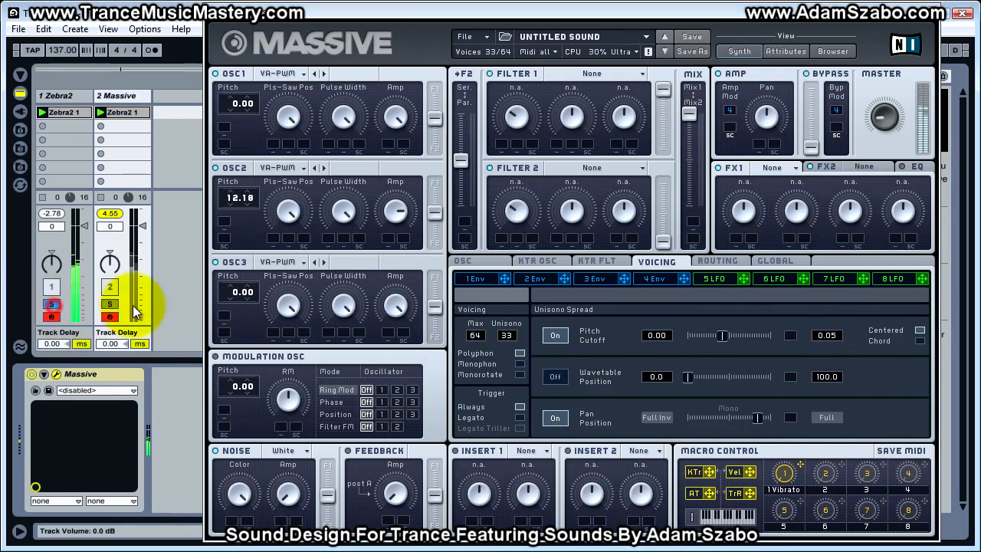
left_click(110, 304)
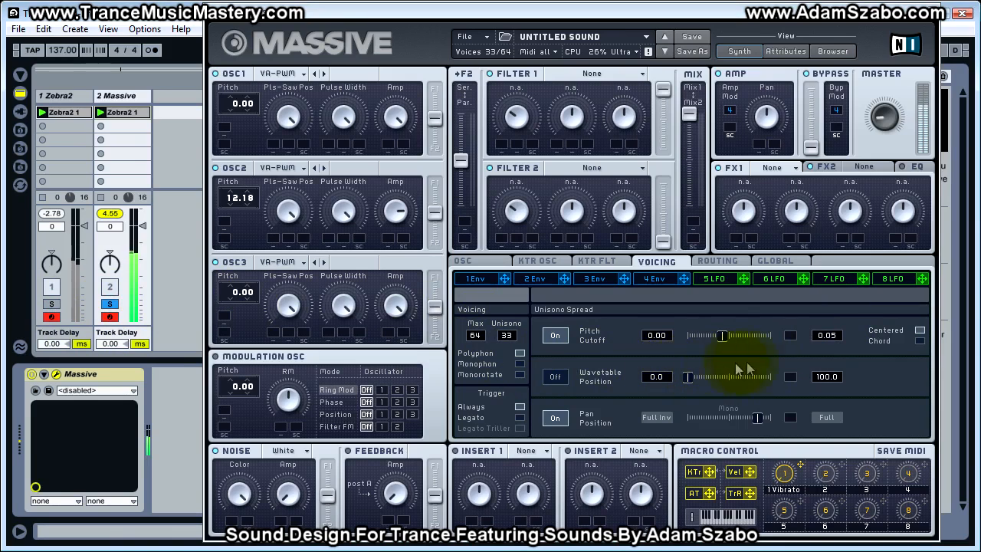
left_click(836, 336)
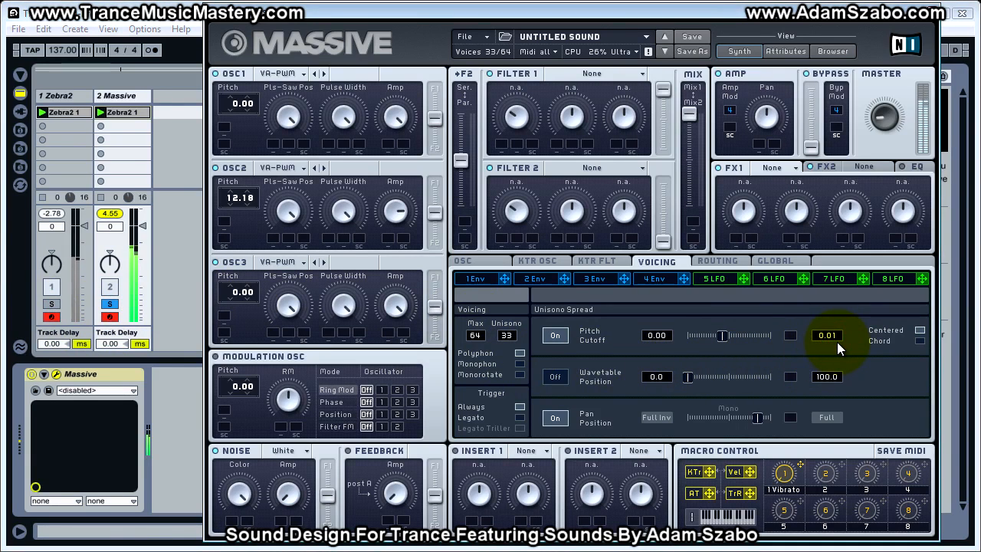
left_click(53, 305)
left_click(109, 306)
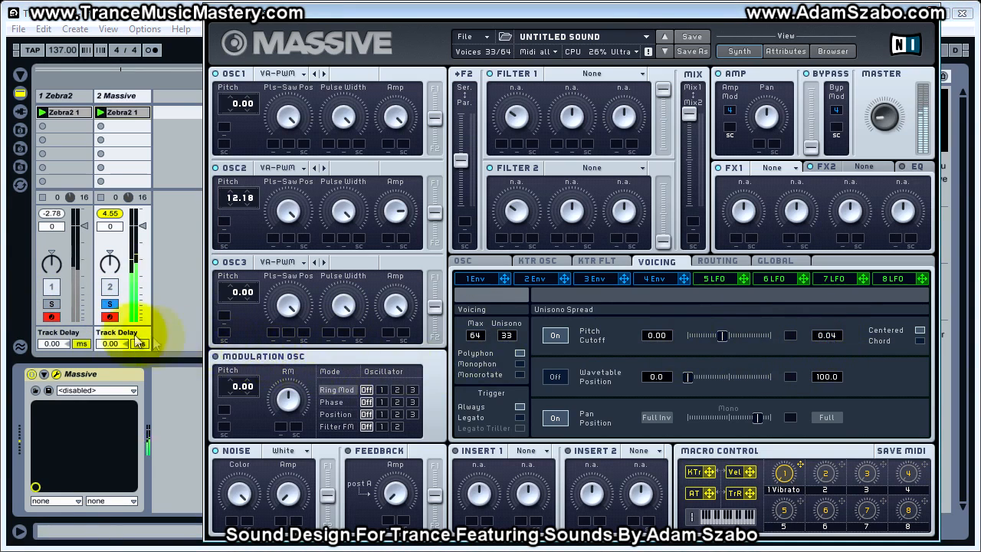
left_click(52, 303)
left_click(110, 304)
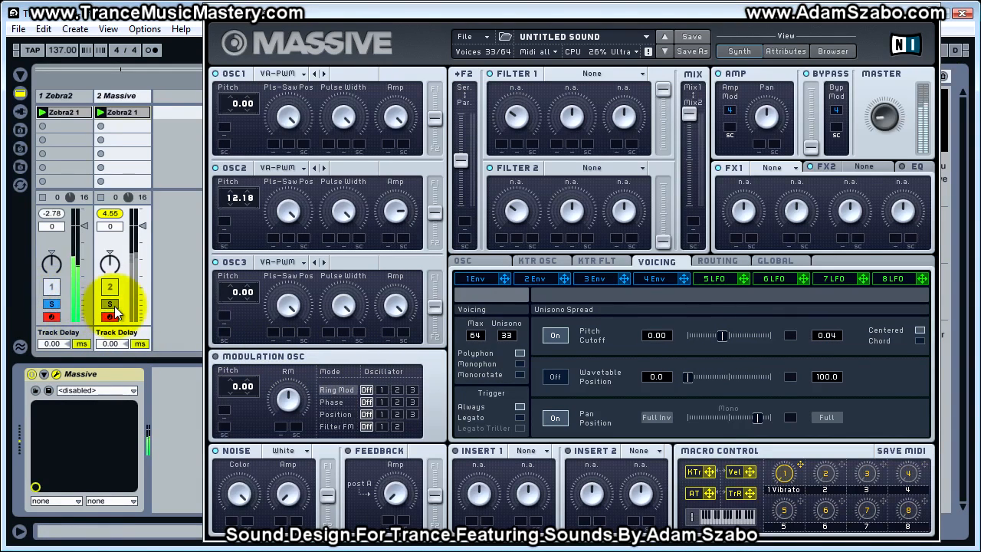
Lower Massive's unisono Pitch Cutoff slider to about a third of its range, comparing the detune with Zebra2 by alternating solos
left_click_drag(723, 335, 718, 335)
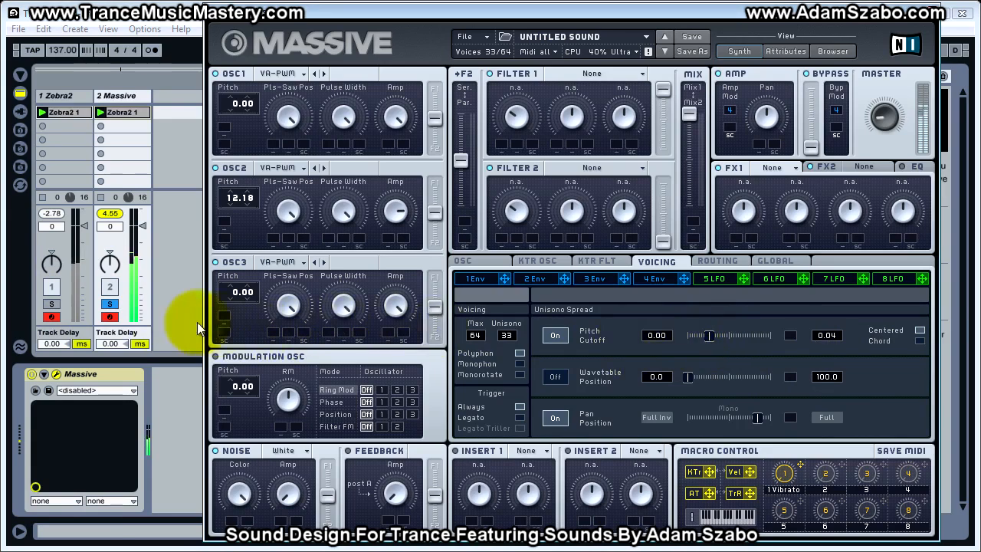
left_click(51, 303)
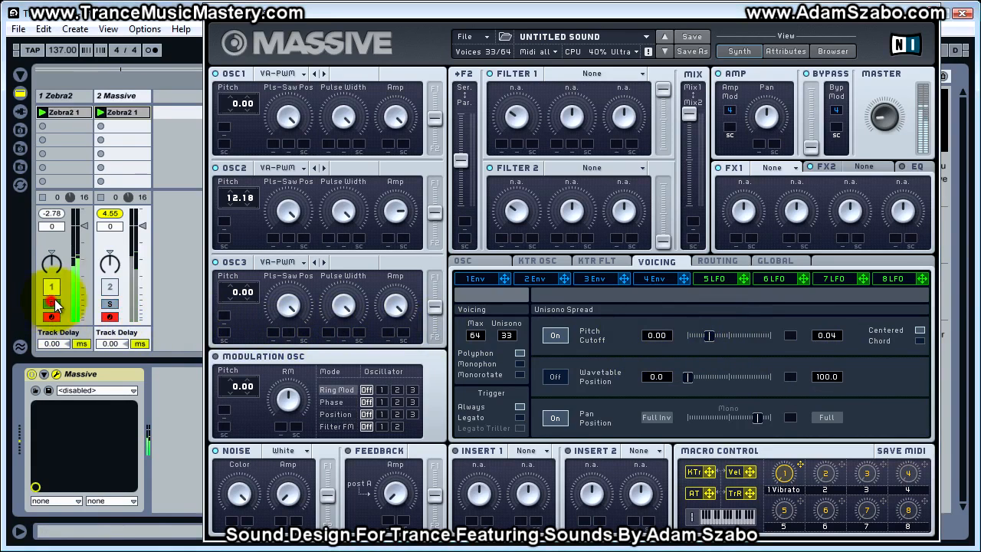
left_click(108, 306)
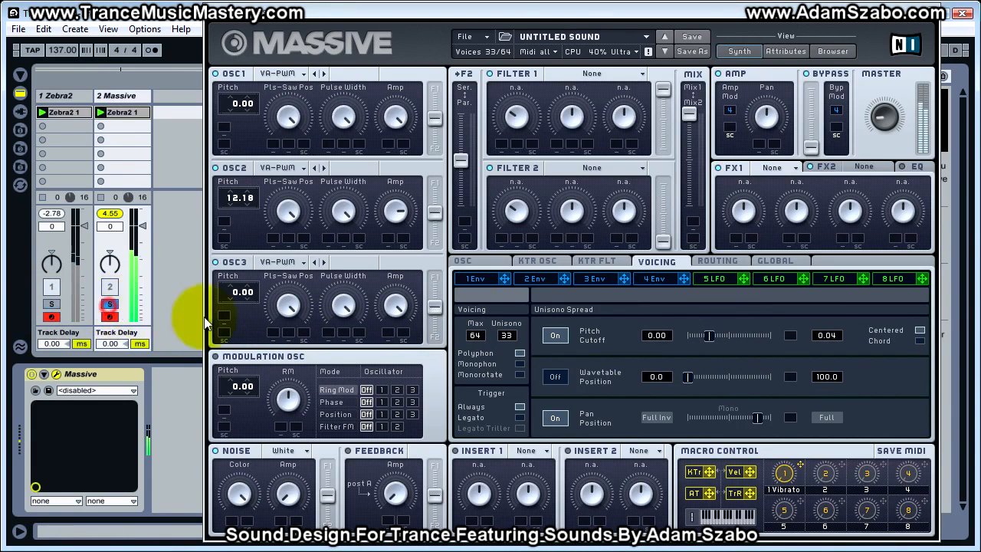
left_click(712, 342)
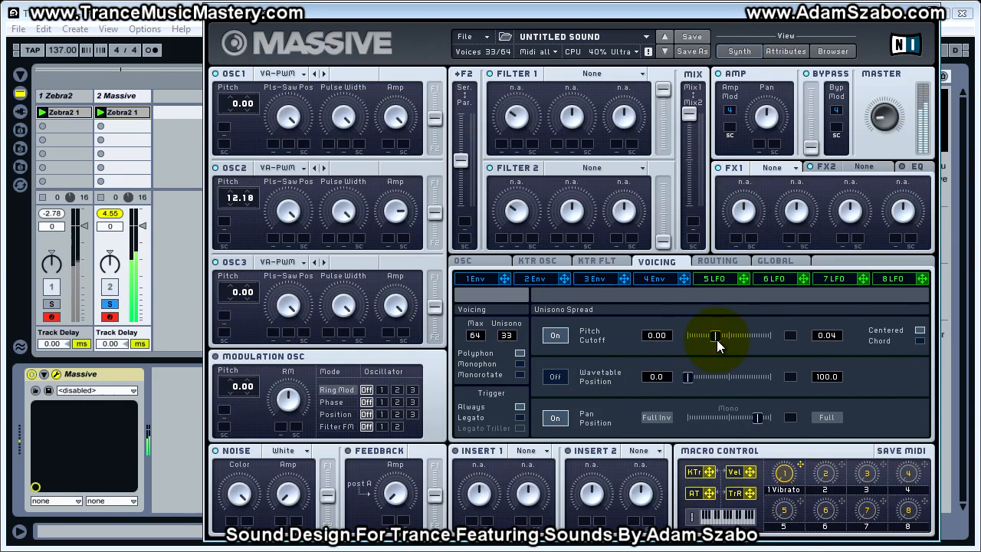
left_click(52, 303)
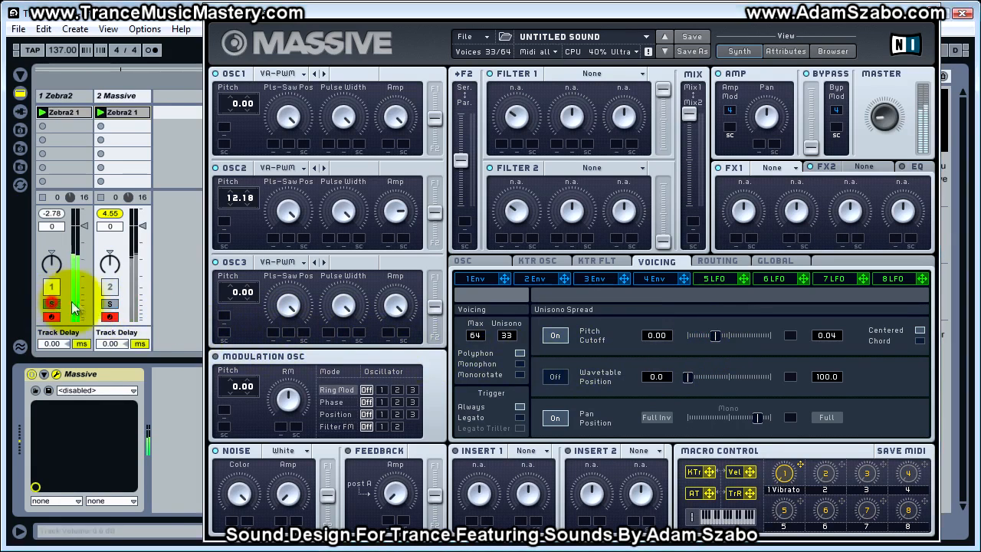
left_click(109, 304)
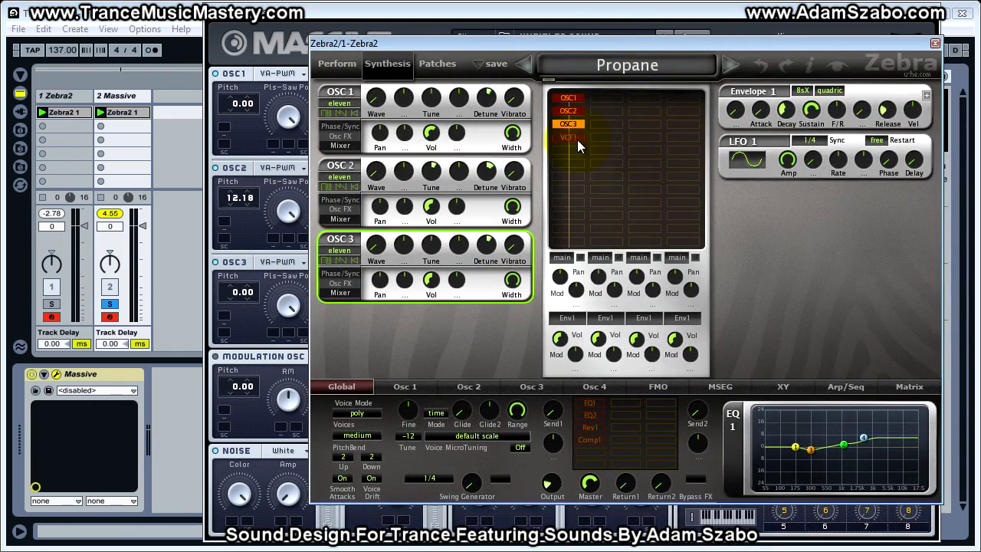
Enable the VCF1 filter in Zebra2's Propane patch and move the Zebra2 window aside to uncover Massive
left_click(577, 140)
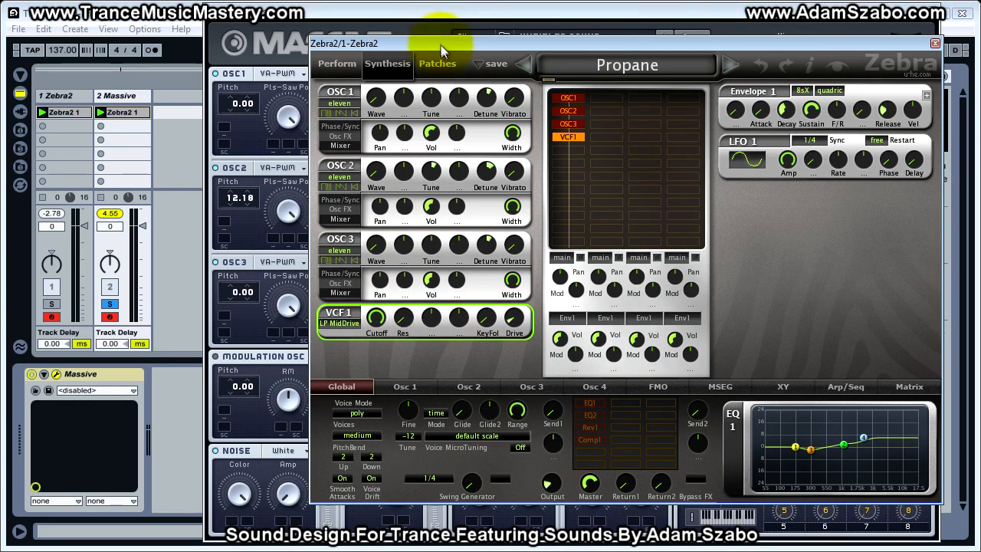
left_click_drag(441, 44, 980, 84)
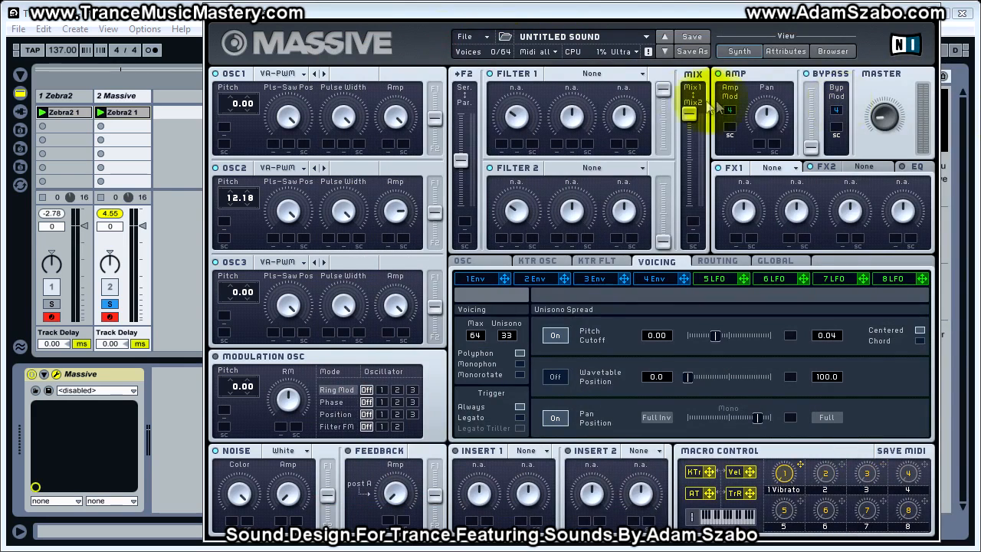
Set Massive's Filter 1 to Lowpass 4, open the Cutoff fully and turn the Resonance down low
left_click(584, 78)
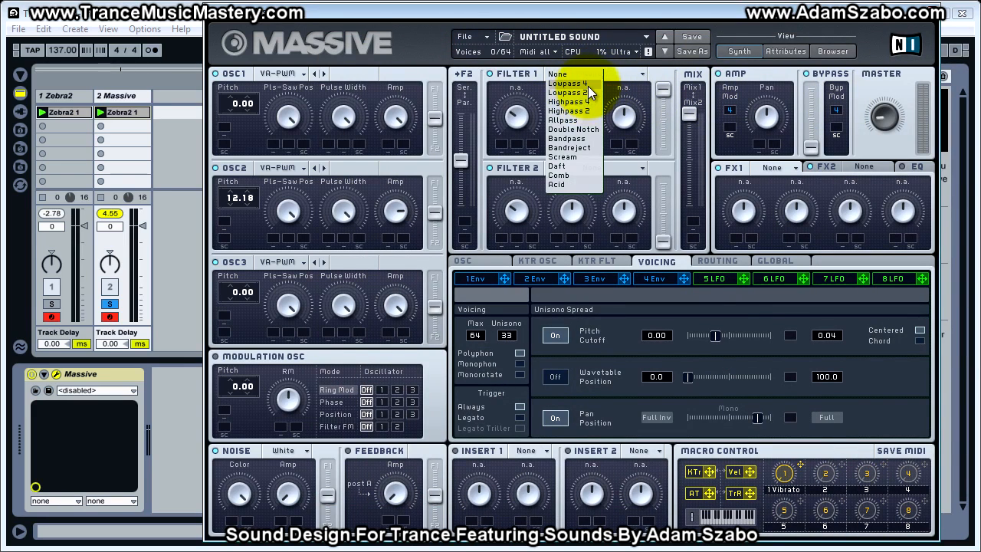
left_click(588, 85)
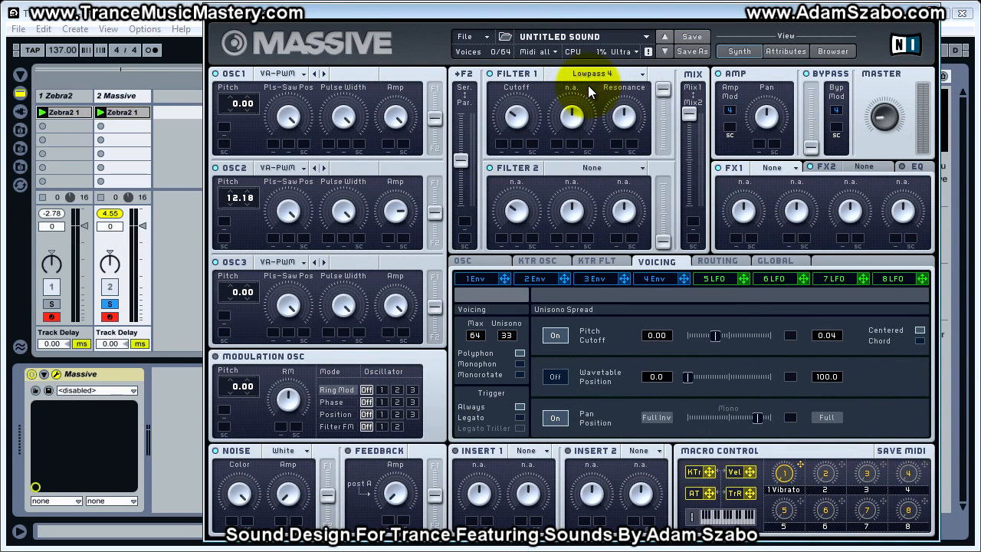
left_click_drag(517, 115, 501, 4)
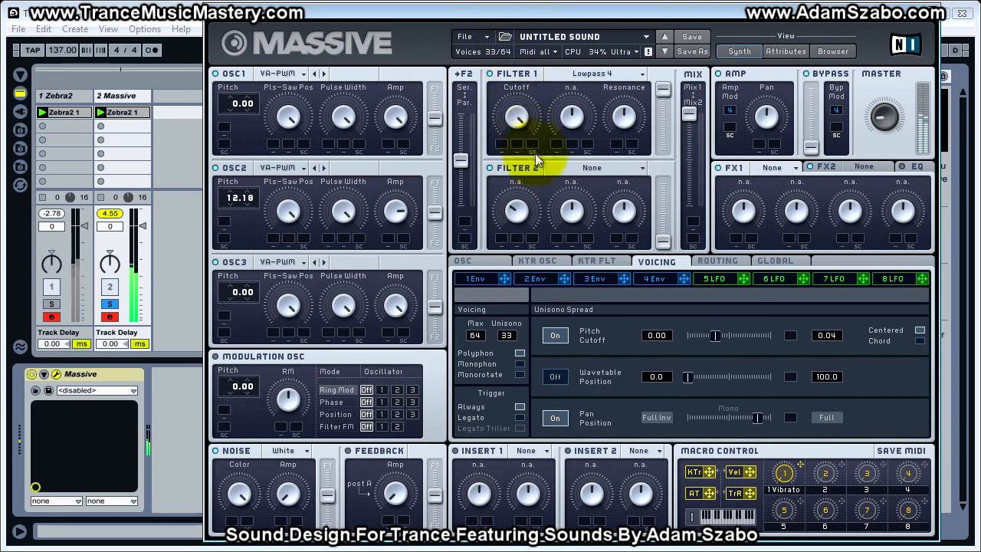
left_click(518, 118)
mouse_move(627, 120)
left_mouse_down()
mouse_move(624, 206)
mouse_move(629, 133)
left_mouse_up()
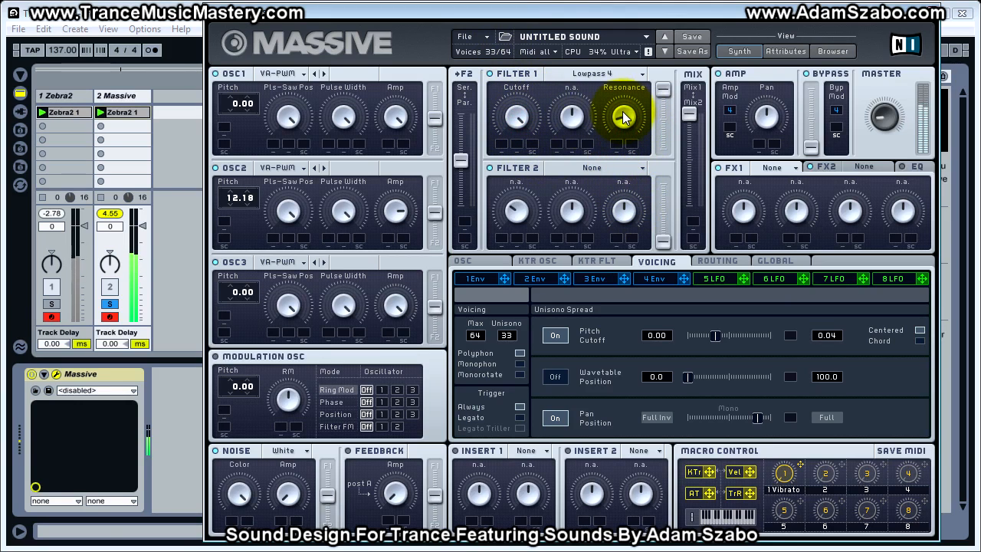
Compare Massive's lowpass-filtered sound with Zebra2's level and tone by alternating the track solos
left_click(56, 303)
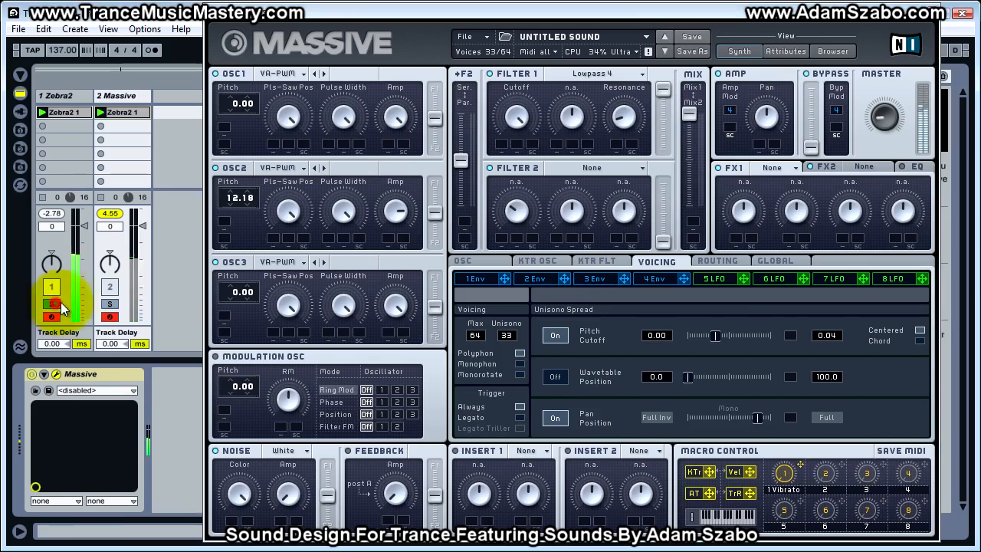
left_click(111, 305)
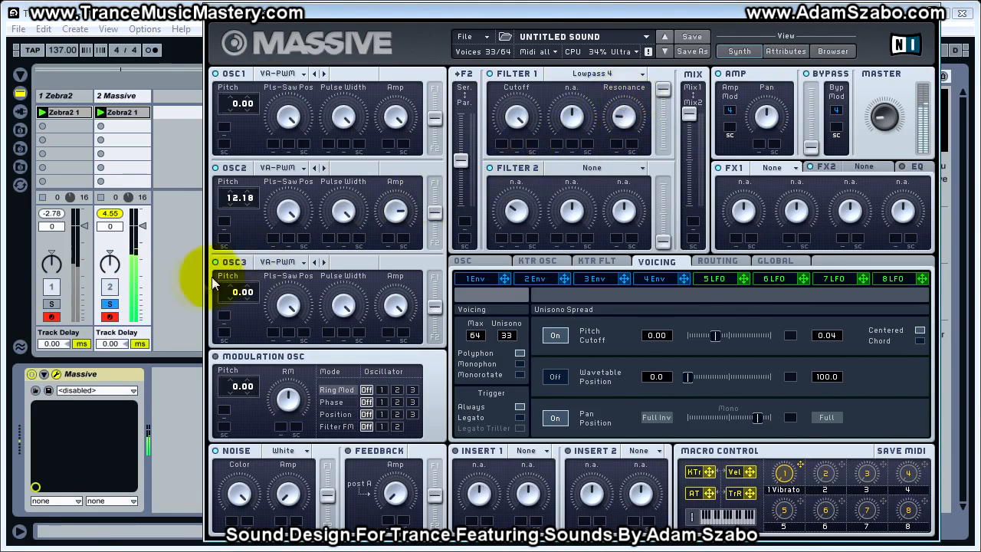
left_click(57, 304)
left_click(108, 307)
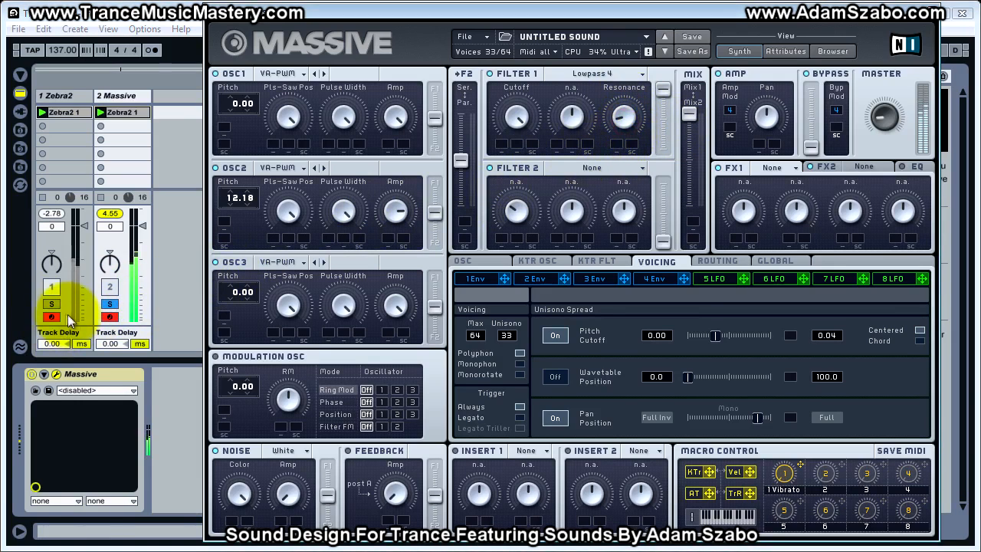
left_click(51, 304)
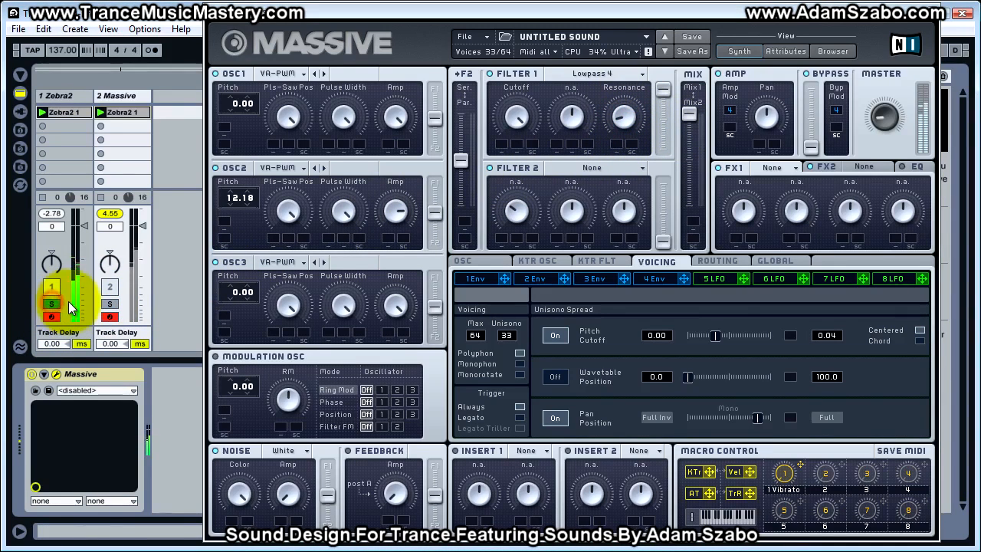
left_click(110, 304)
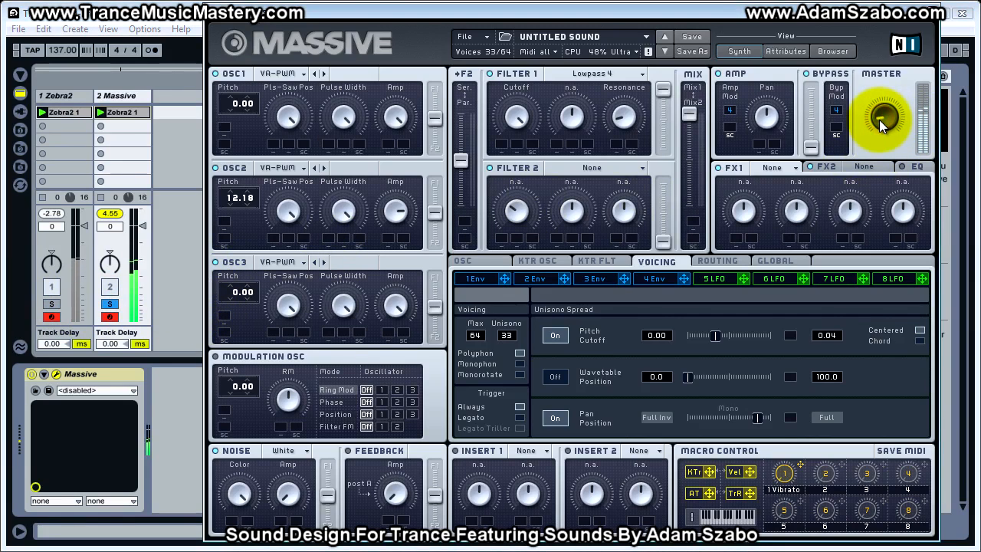
left_click(51, 303)
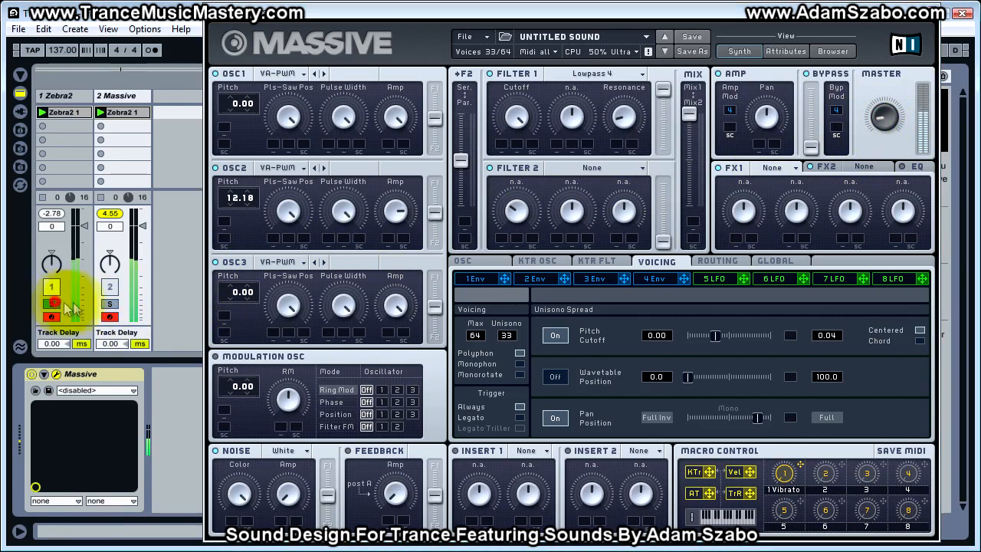
left_click(110, 307)
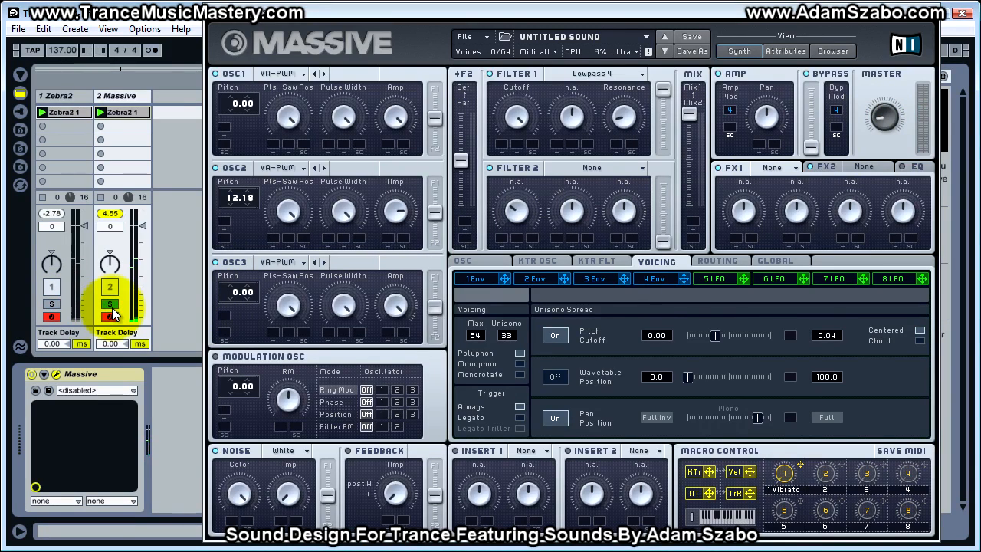
Change Massive's Filter 1 type to Daft and turn the Resonance to minimum, comparing with Zebra2 by alternating solos
left_click(606, 74)
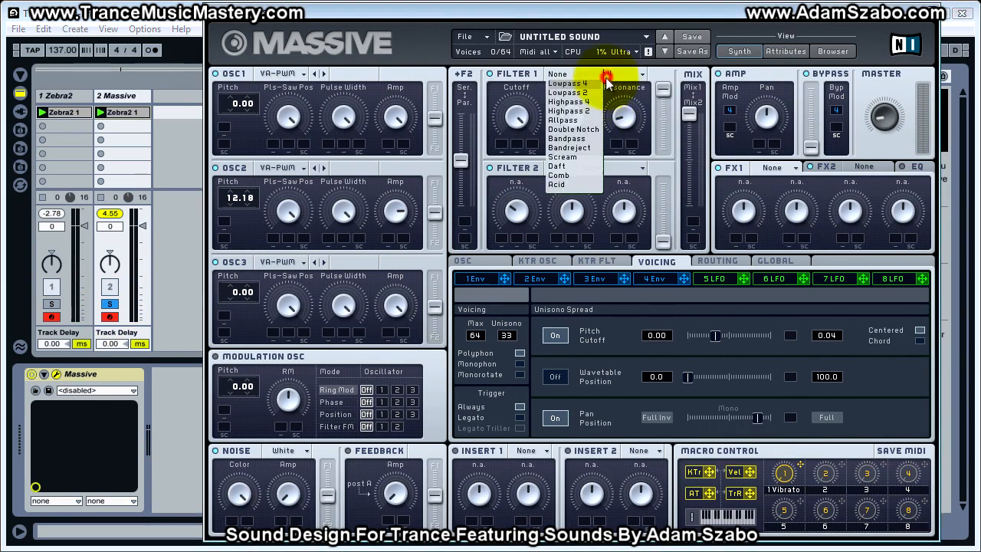
left_click(572, 168)
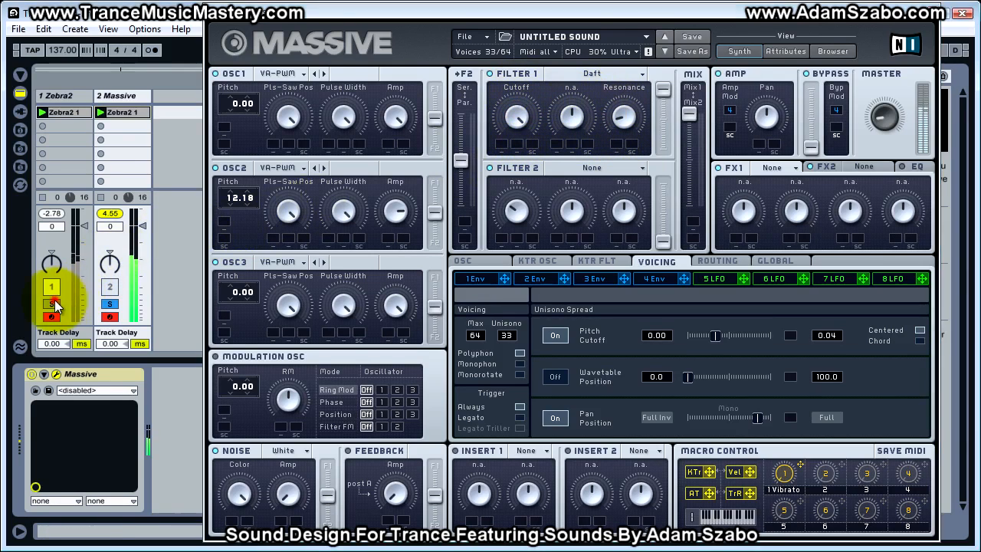
left_click(112, 306)
left_click(110, 306)
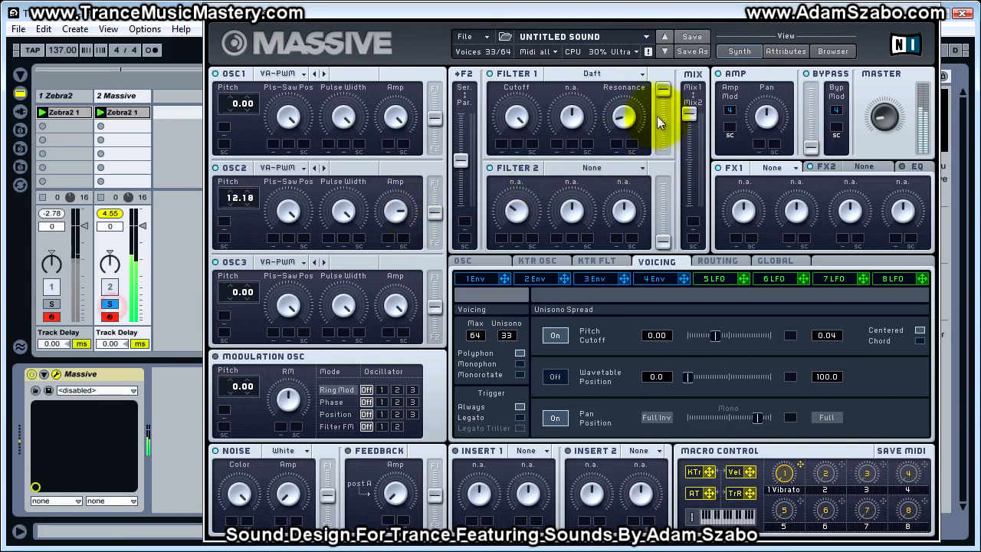
left_click(51, 303)
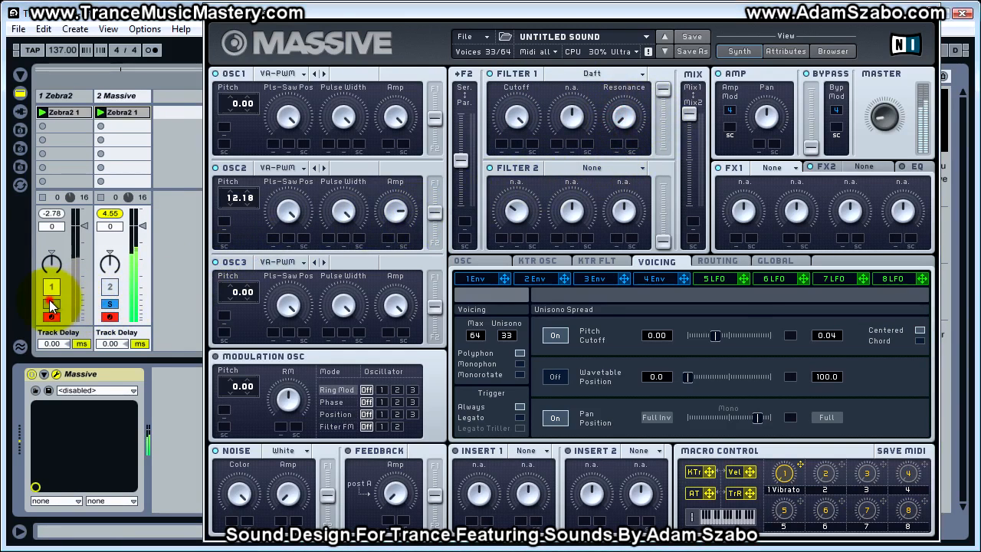
left_click(109, 306)
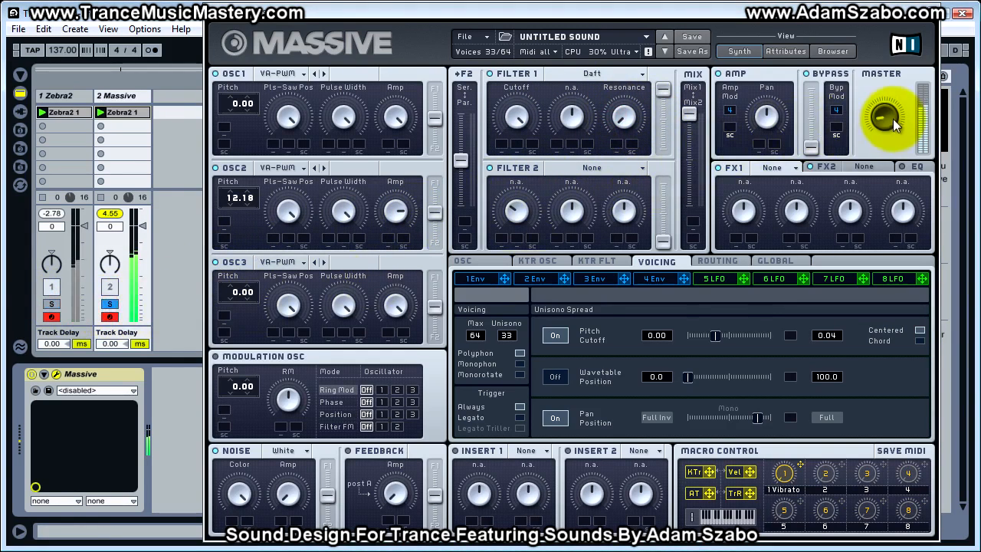
Lower Filter 1's output level slightly below maximum, checking the result against Zebra2 by alternating the track solos
left_click_drag(663, 90, 661, 98)
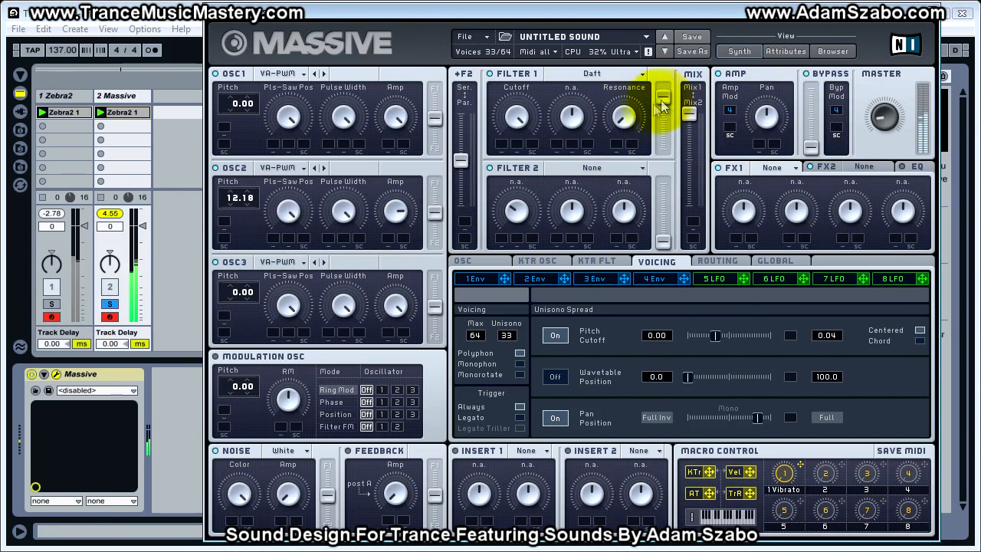
left_click(51, 303)
left_click(106, 305)
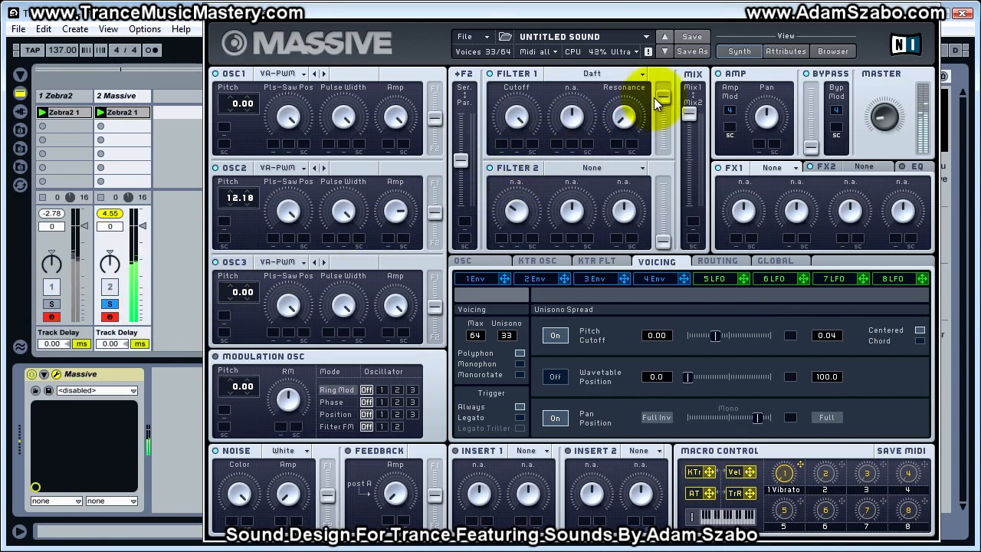
left_click(51, 305)
left_click(110, 306)
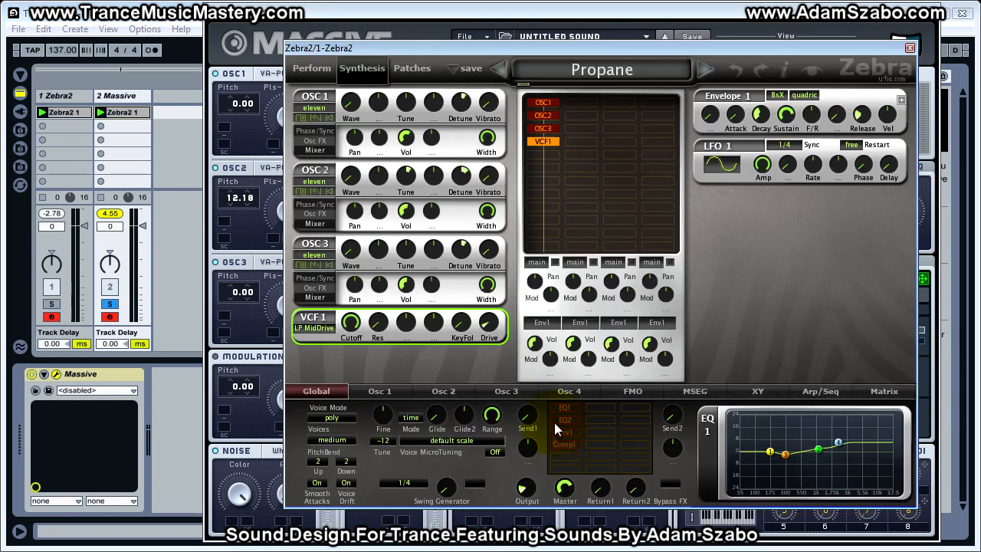
Enable EQ1 and EQ2 in Zebra2's Propane patch, return to Massive and compare both synths by alternating solos
left_click(567, 419)
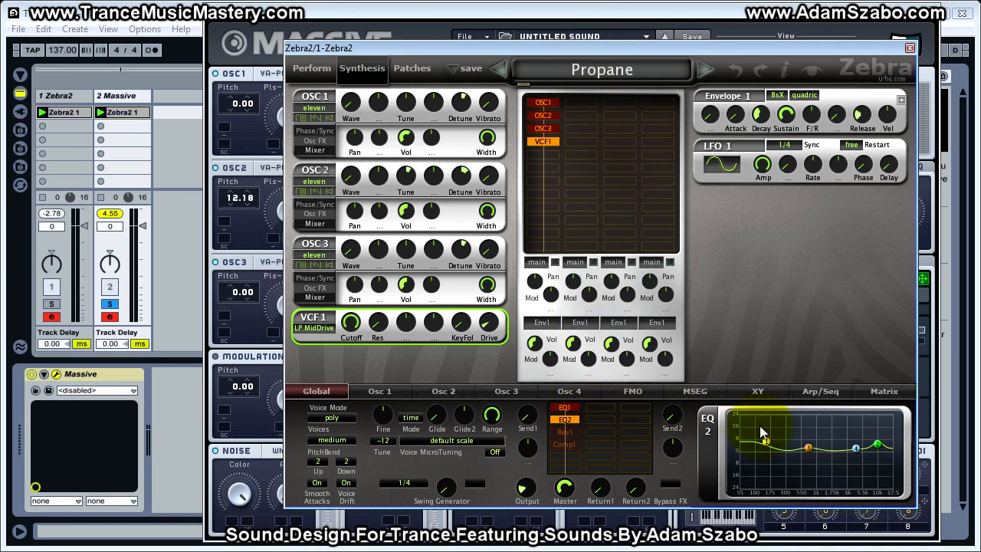
left_click(663, 43)
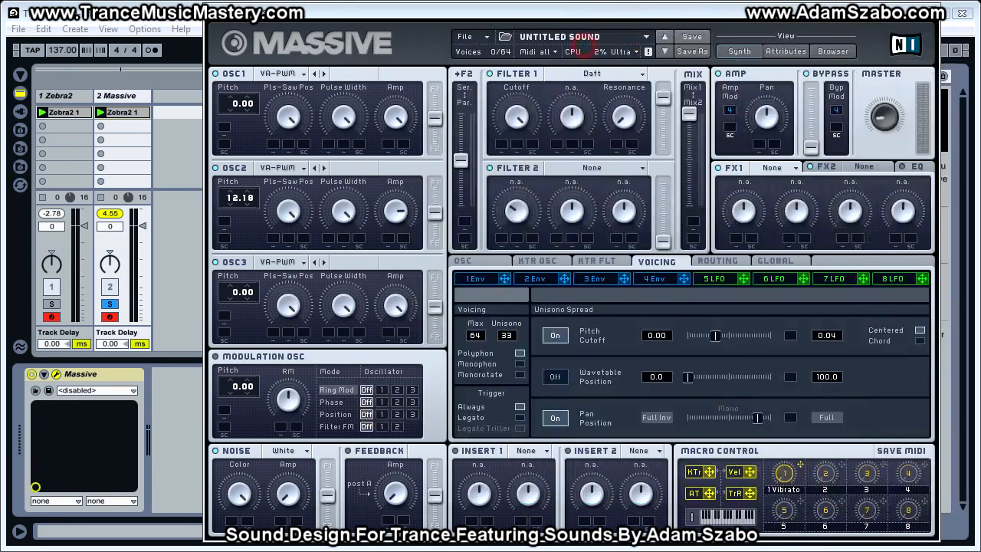
left_click(52, 304)
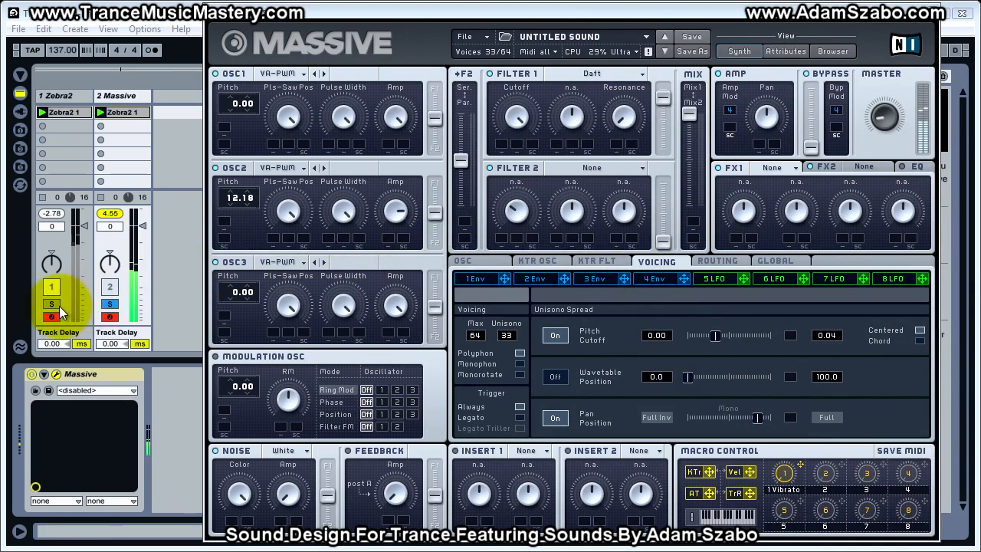
left_click(110, 305)
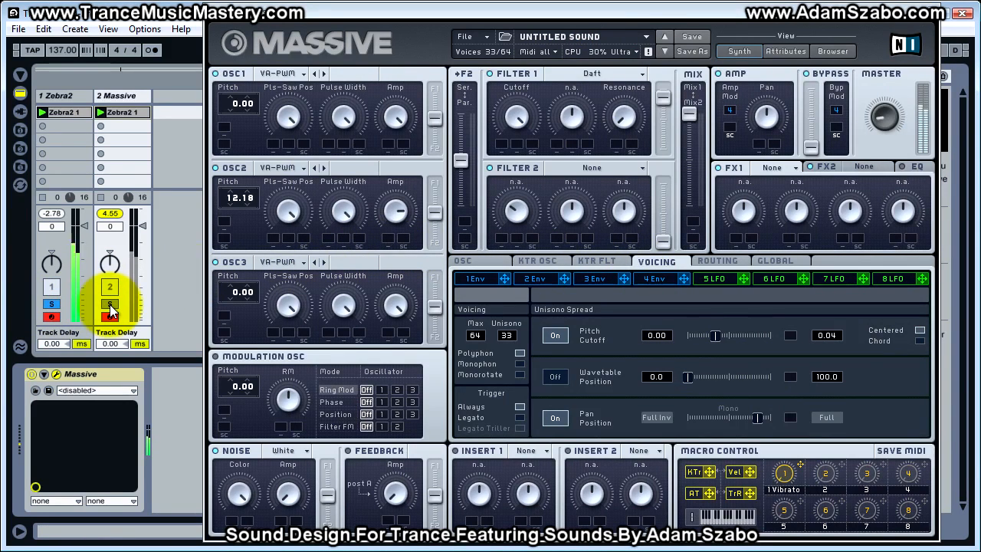
left_click(111, 305)
Enable Massive's EQ, raise the High Shelf to about two thirds and fine-tune the Master volume while comparing with Zebra2
left_click(905, 167)
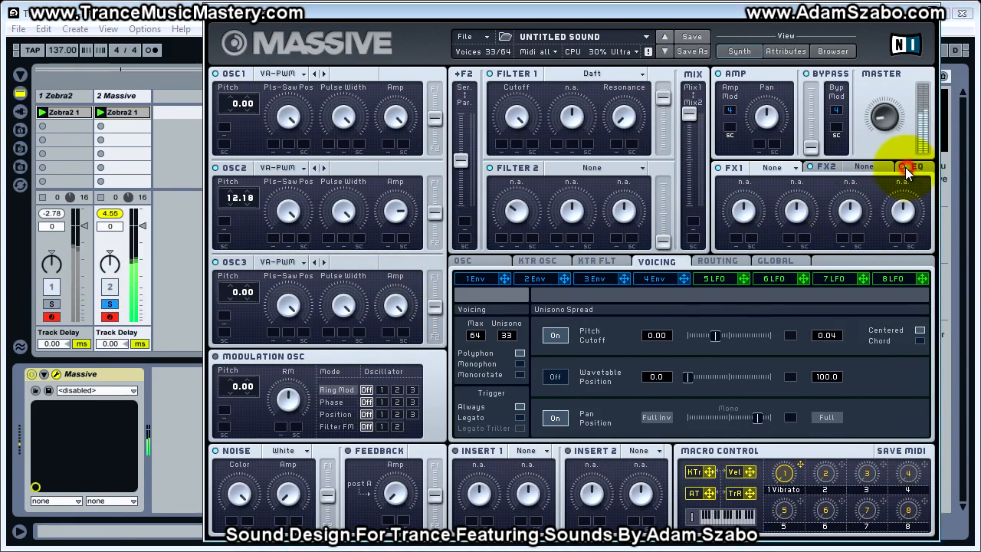
mouse_move(905, 212)
left_mouse_down()
mouse_move(911, 198)
mouse_move(905, 204)
left_mouse_up()
left_click(51, 304)
left_click(111, 305)
left_click_drag(891, 119, 890, 117)
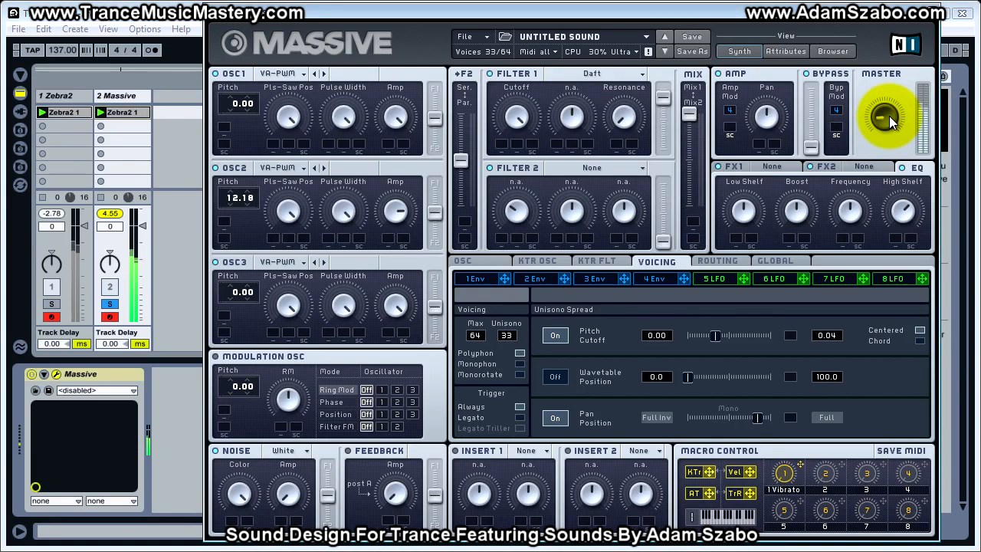
left_click(51, 305)
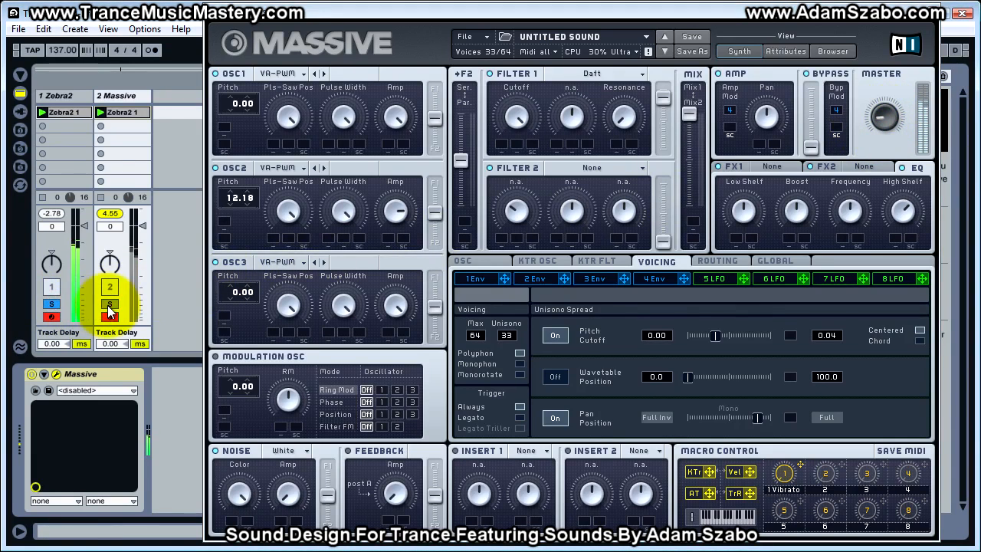
left_click(110, 304)
Raise the EQ High Shelf to about three quarters and readjust the Master volume, comparing with Zebra2 by alternating solos
left_click(903, 209)
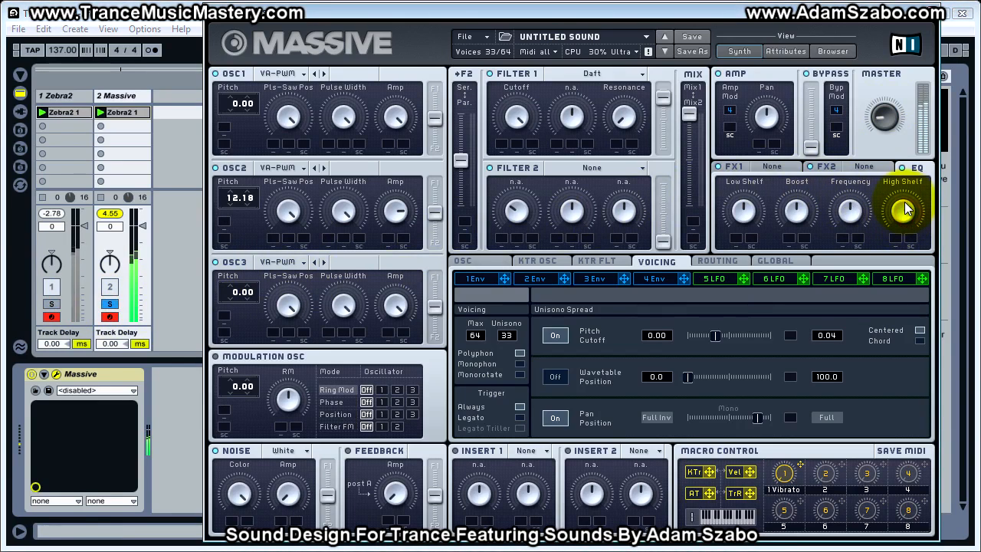
left_click(52, 304)
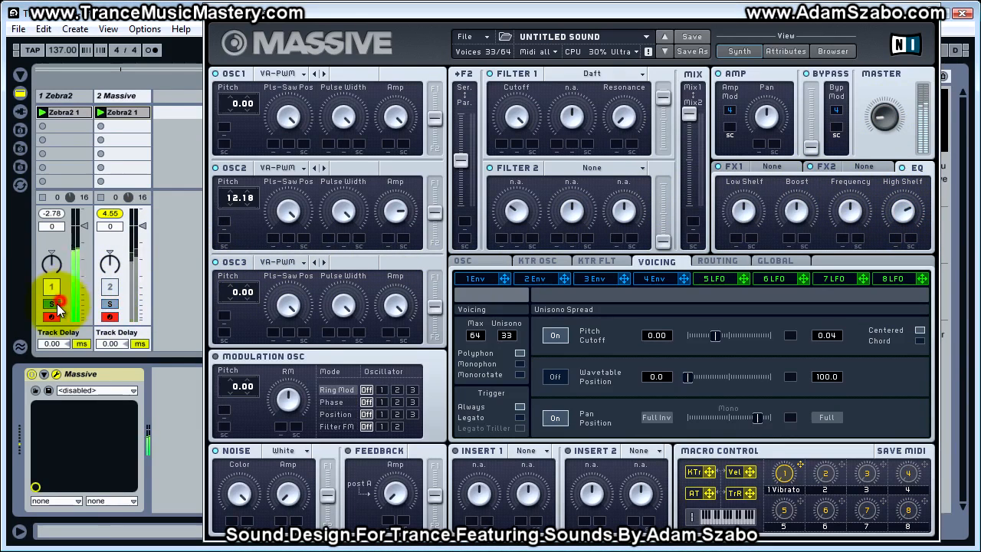
left_click(110, 304)
left_click(887, 120)
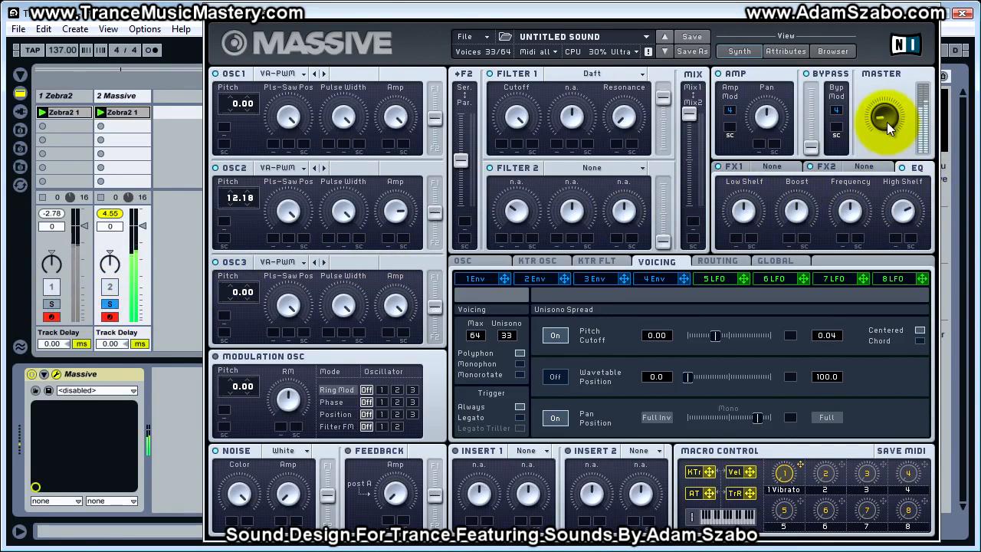
left_click(51, 304)
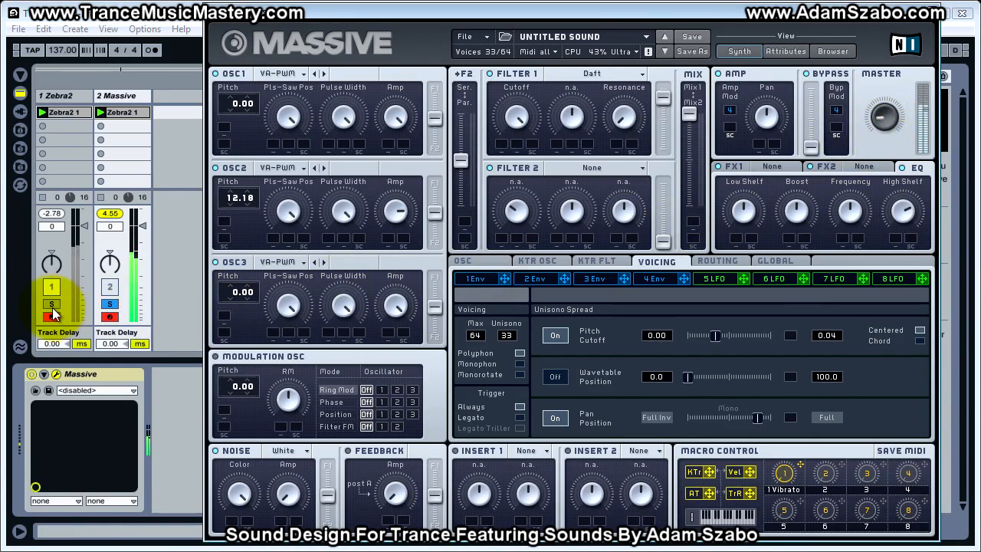
left_click(109, 304)
Raise the EQ Boost to about two thirds and set Frequency slightly below centre, comparing with Zebra2 by alternating the track solos
left_click(850, 211)
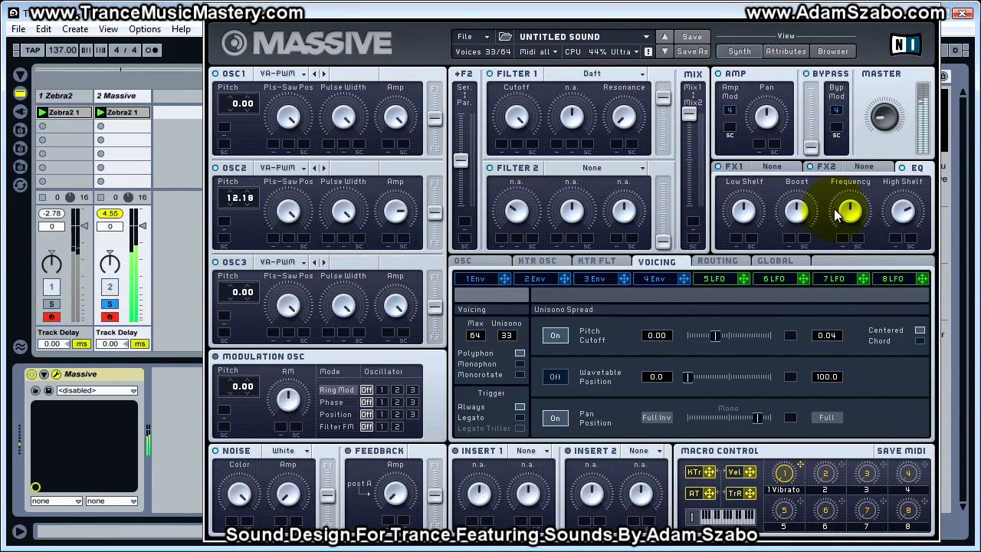
left_click(851, 212)
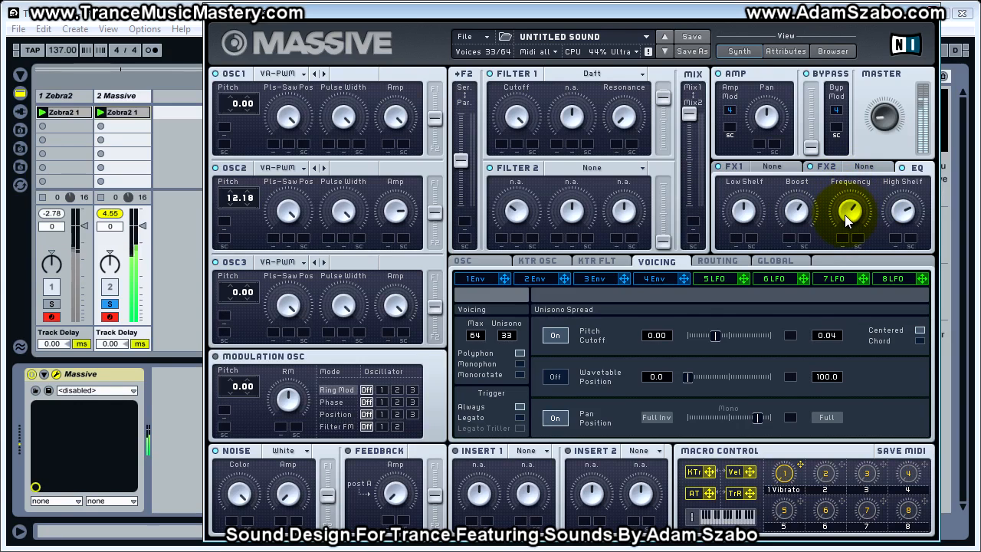
left_click(52, 305)
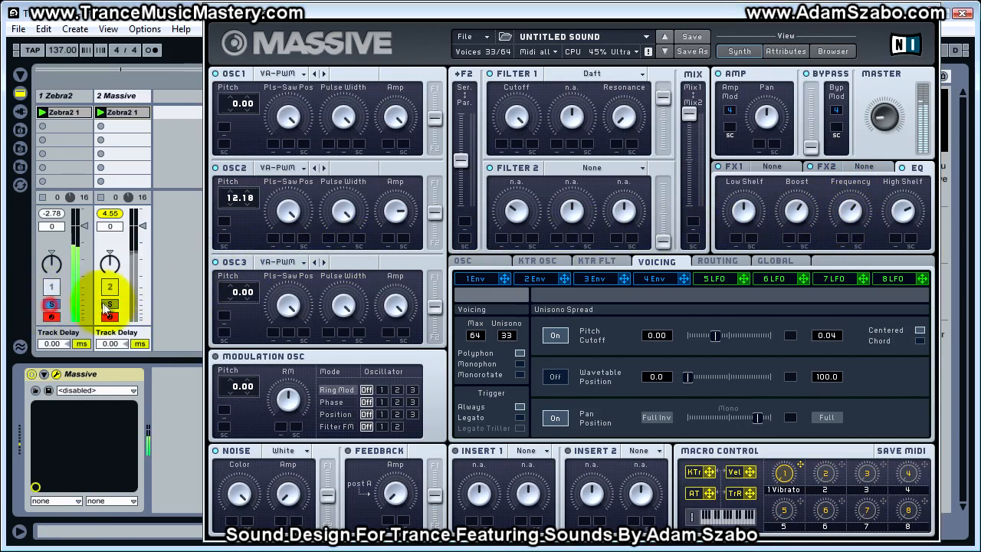
left_click(109, 305)
left_click(849, 208)
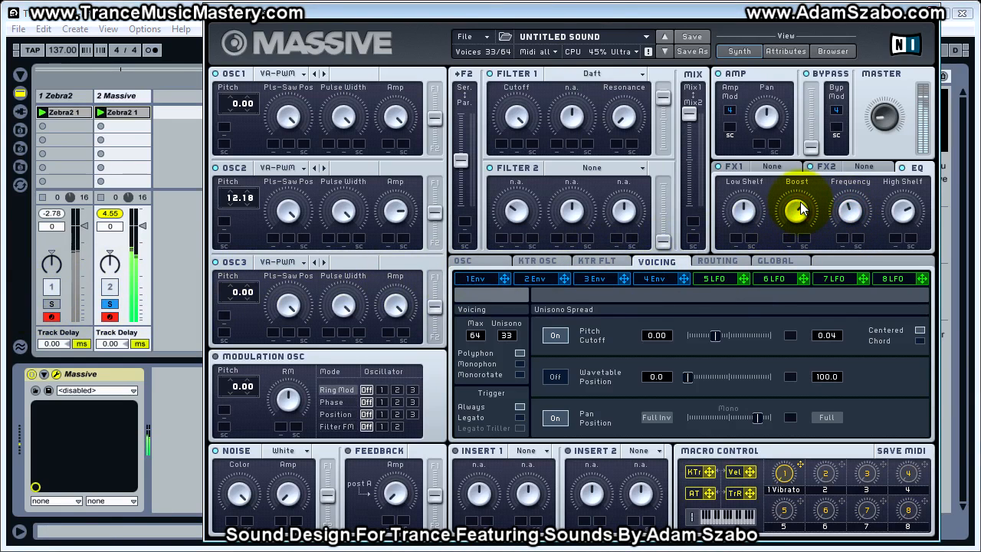
left_click(52, 303)
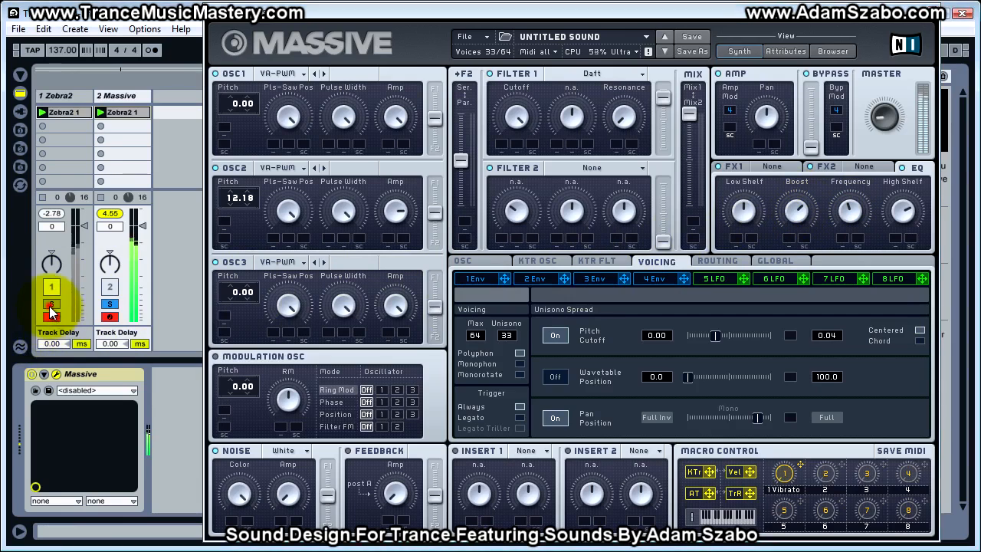
left_click(110, 304)
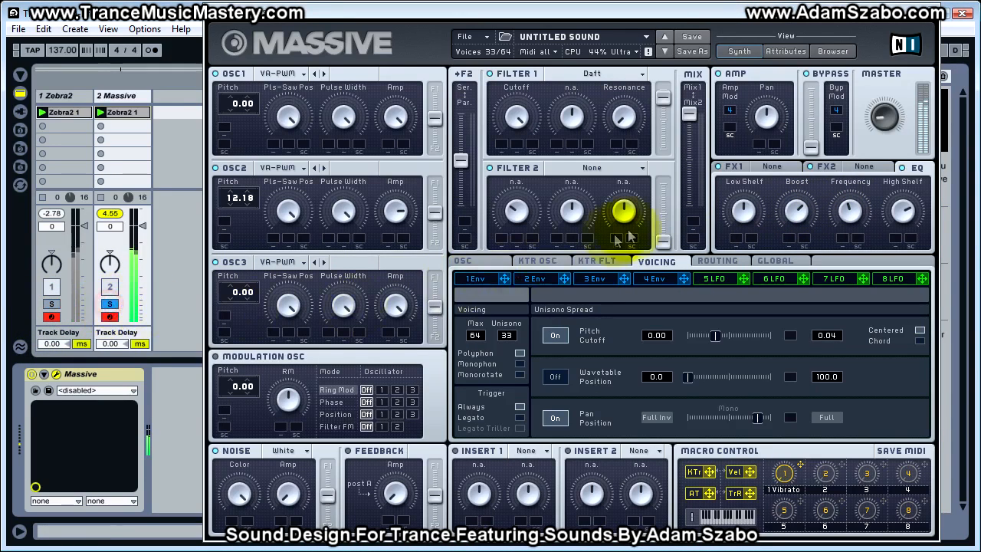
Centre the EQ Frequency, ease Boost back and lower Low Shelf just below centre, checking the Master level against Zebra2 by alternating solos
left_click(857, 216)
left_click_drag(857, 227, 855, 201)
left_click(798, 218)
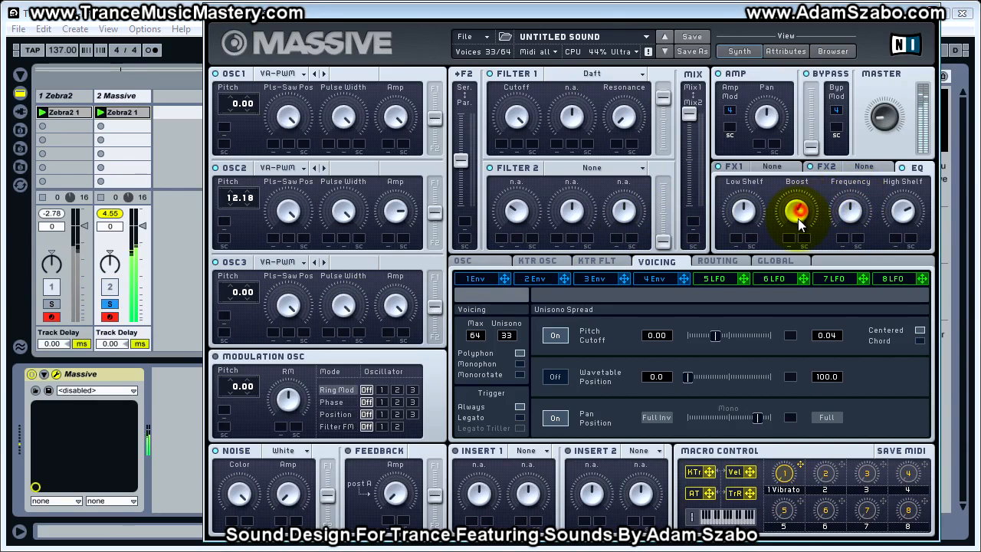
left_click_drag(747, 213, 751, 201)
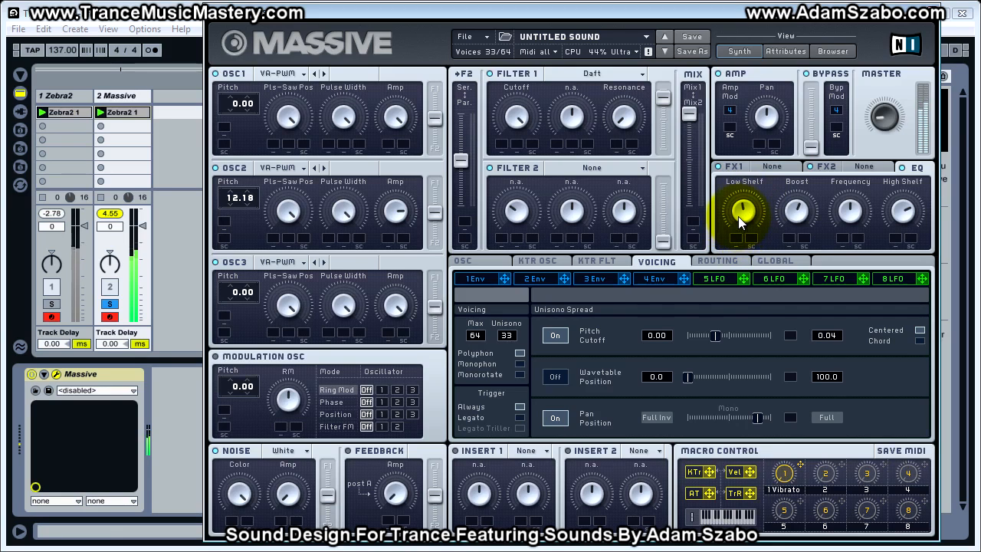
left_click(51, 303)
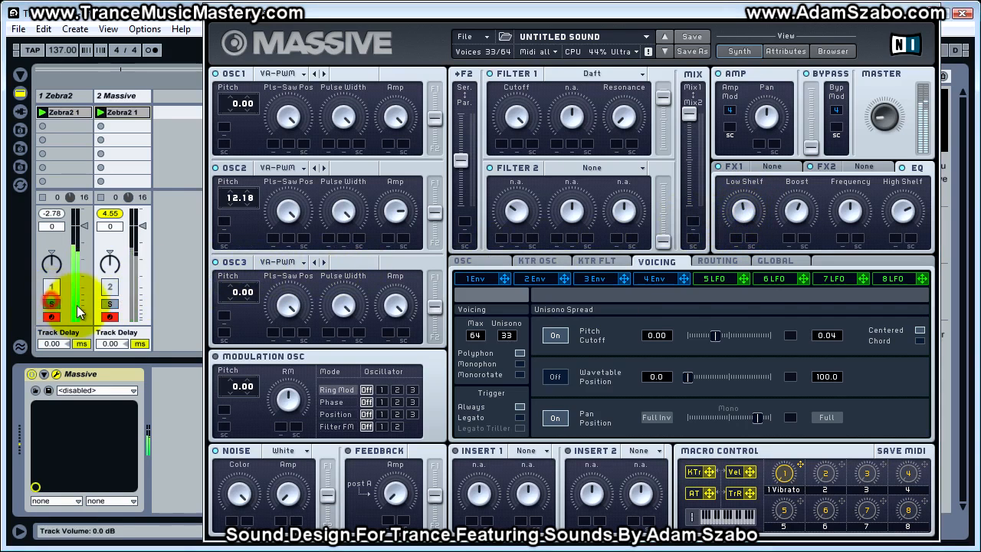
left_click(107, 304)
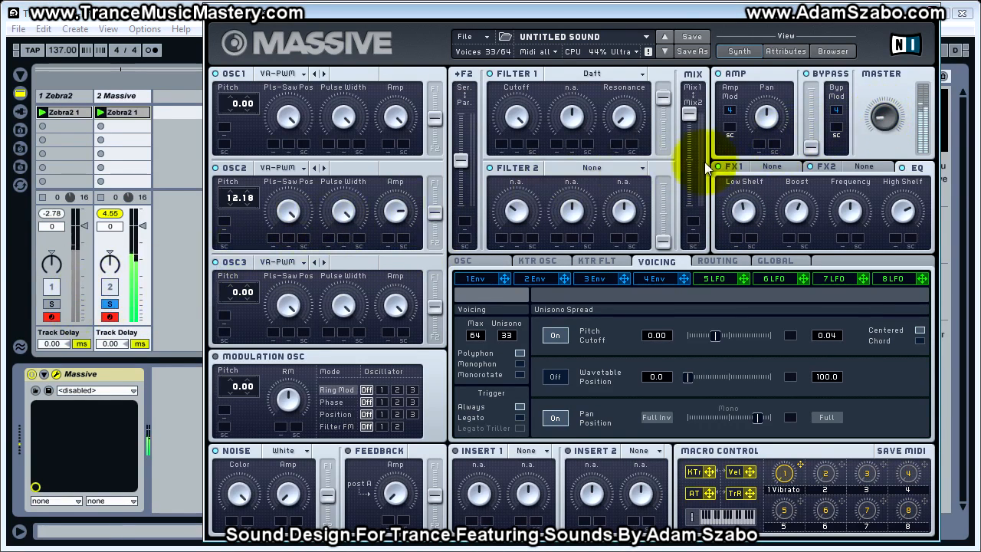
left_click(888, 117)
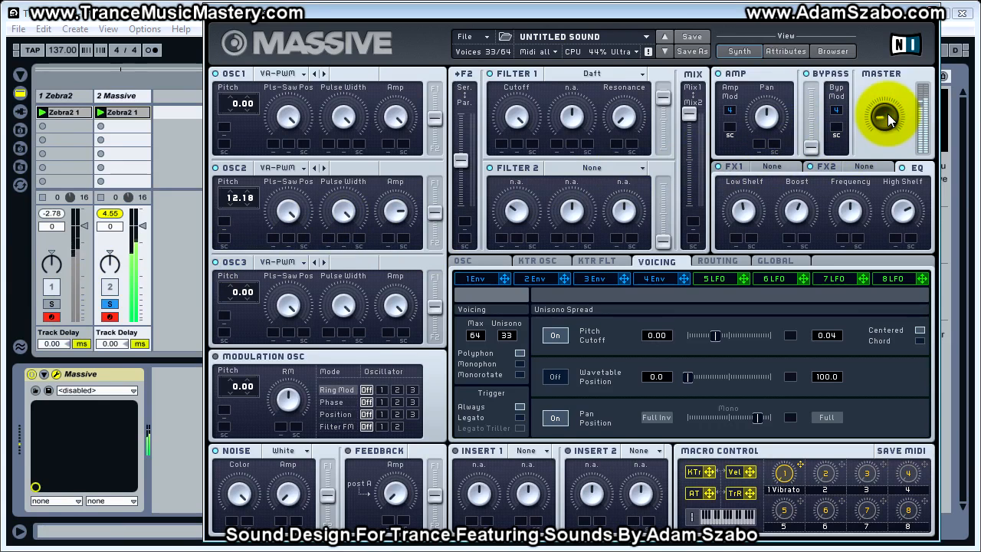
left_click(50, 303)
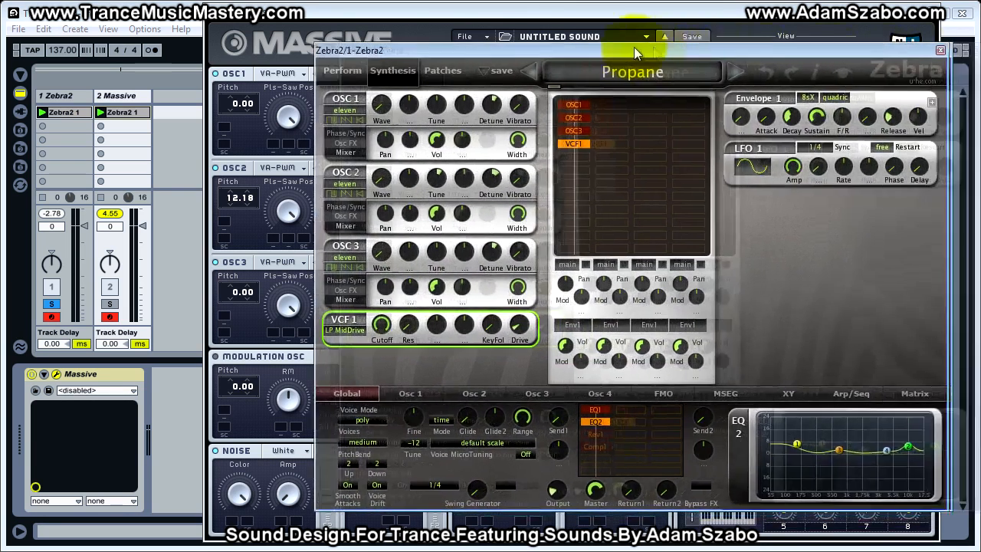
Enable the Rev1 reverb in Zebra2's Propane patch, move its window aside and compare both synths by alternating the track solos
left_click_drag(634, 47, 597, 47)
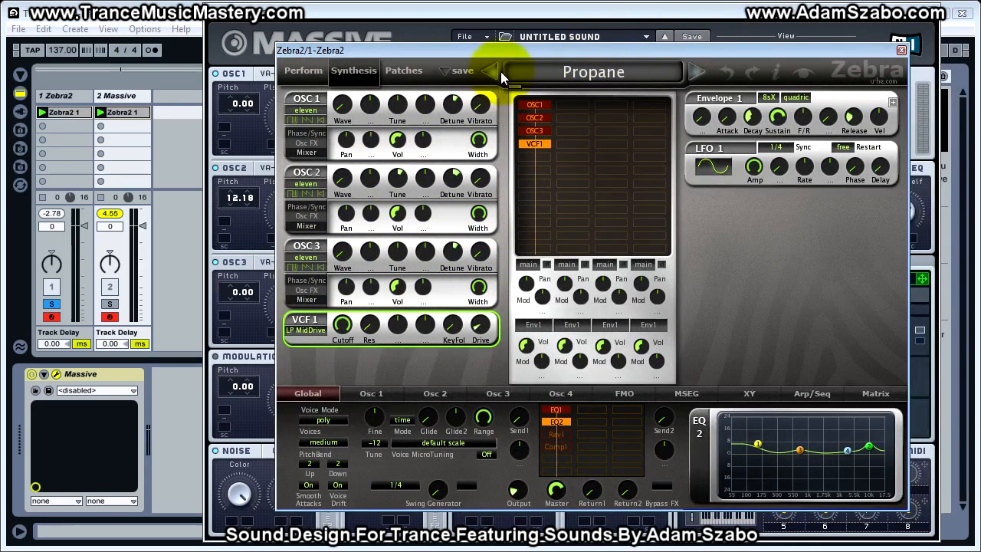
left_click_drag(503, 52, 980, 54)
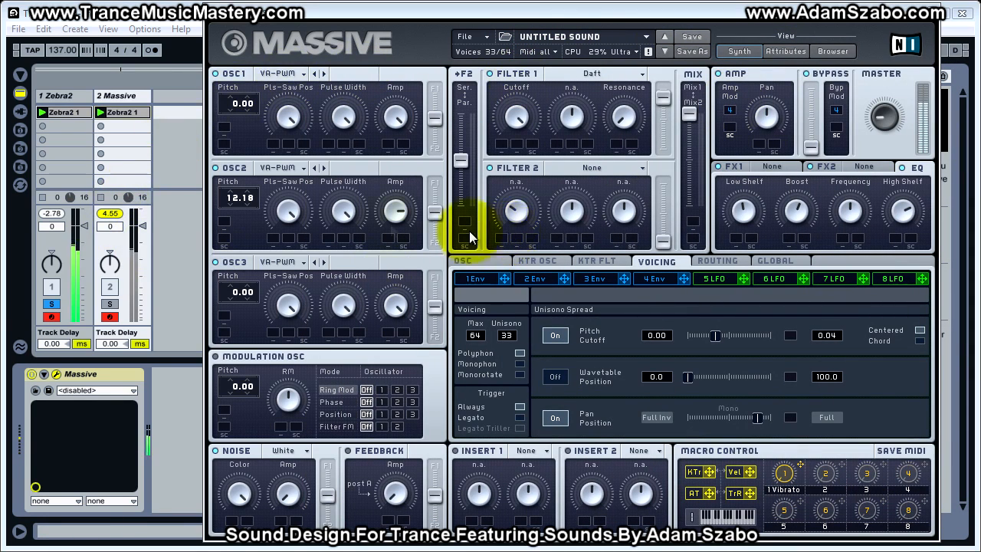
left_click(110, 306)
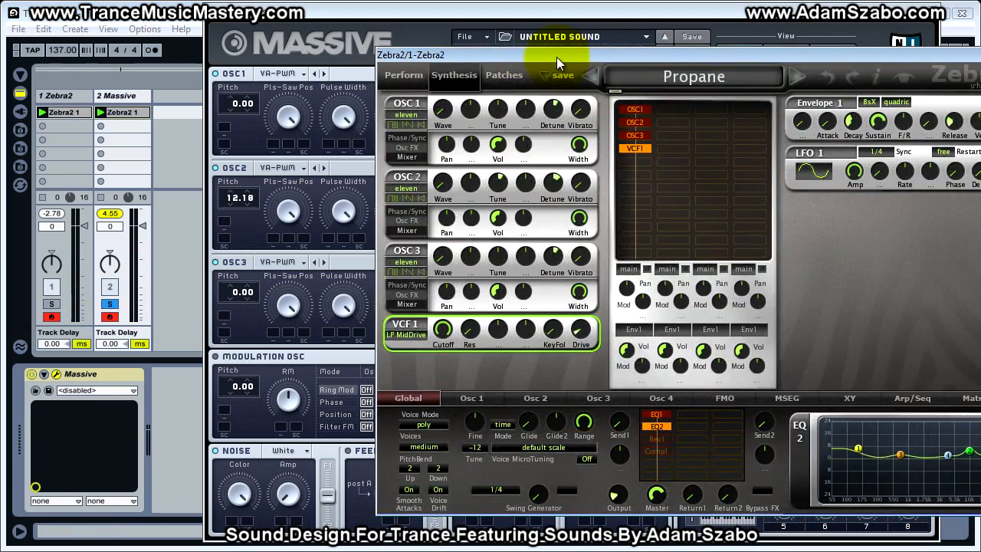
left_click_drag(557, 57, 472, 58)
left_click(573, 441)
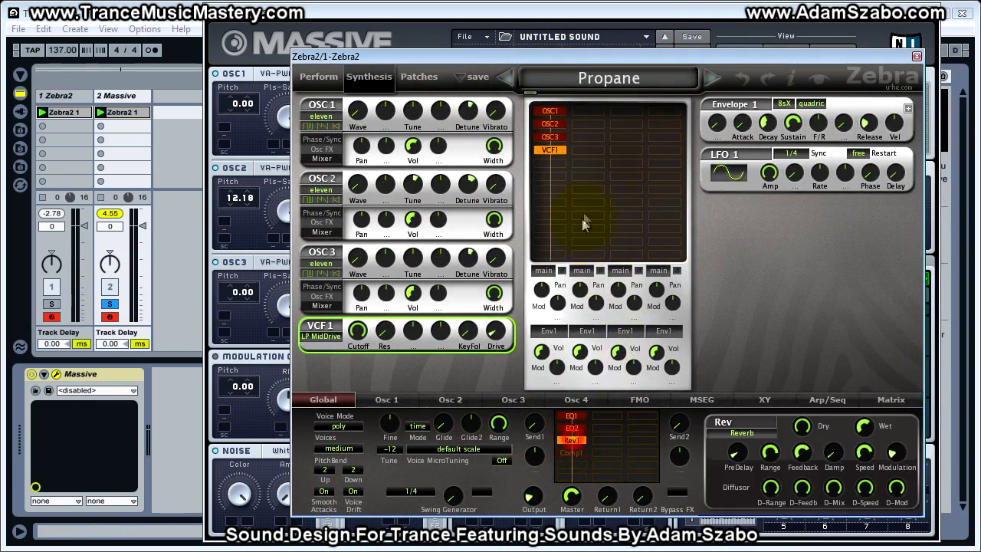
key("space")
left_click(731, 56)
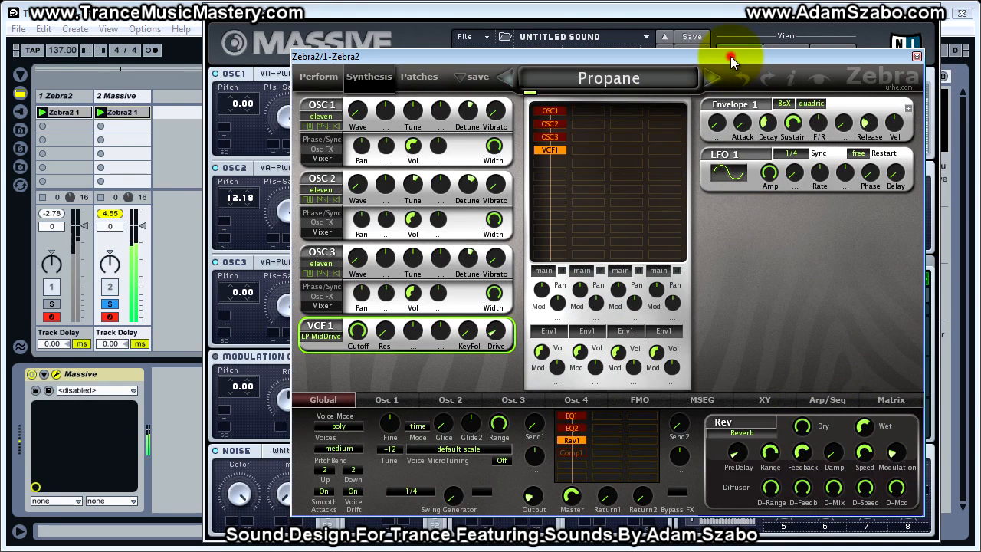
left_click(54, 302)
left_click_drag(463, 56, 980, 54)
left_click(109, 304)
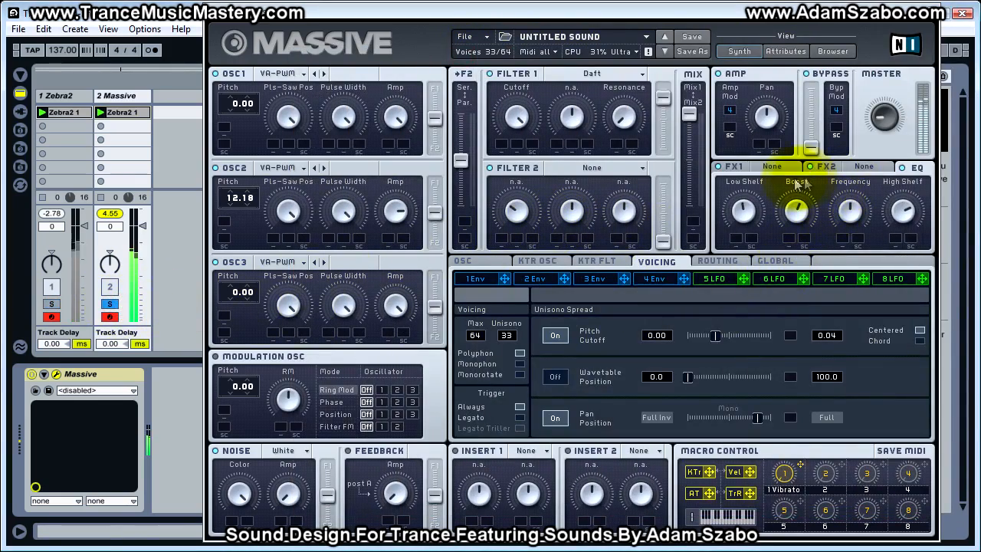
left_click(55, 303)
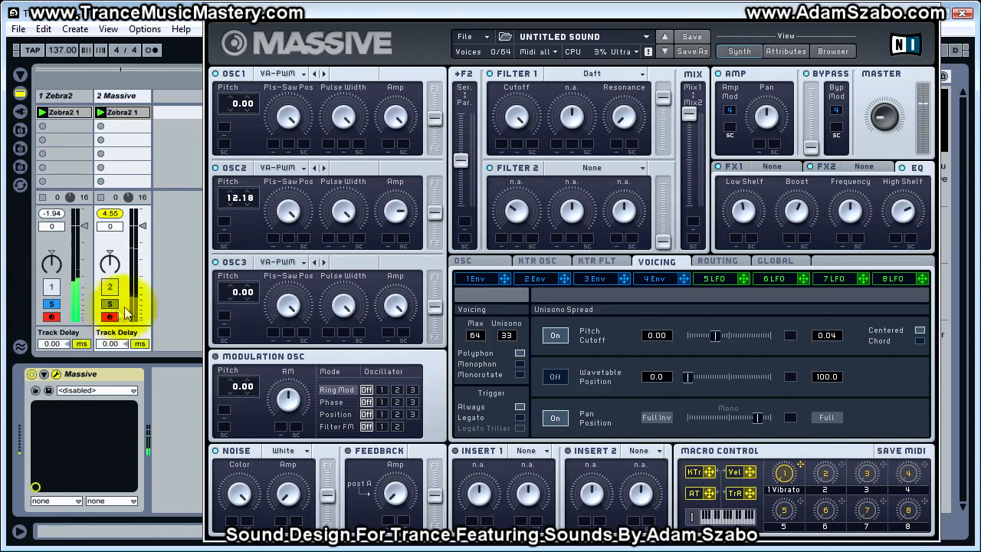
Load the Reverb effect into Massive's FX1 slot and solo the Massive track
left_click(780, 167)
left_click(779, 167)
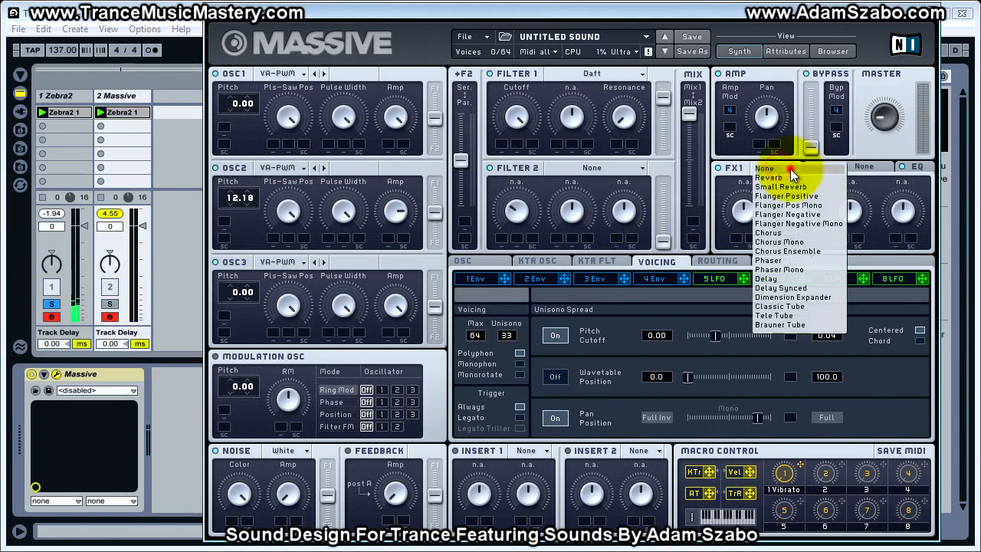
left_click(791, 176)
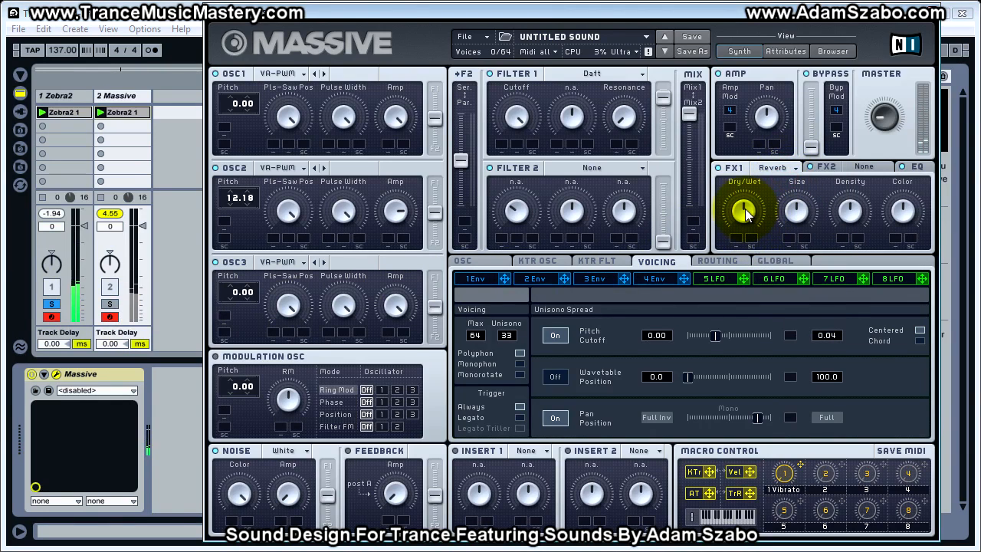
left_click(132, 297)
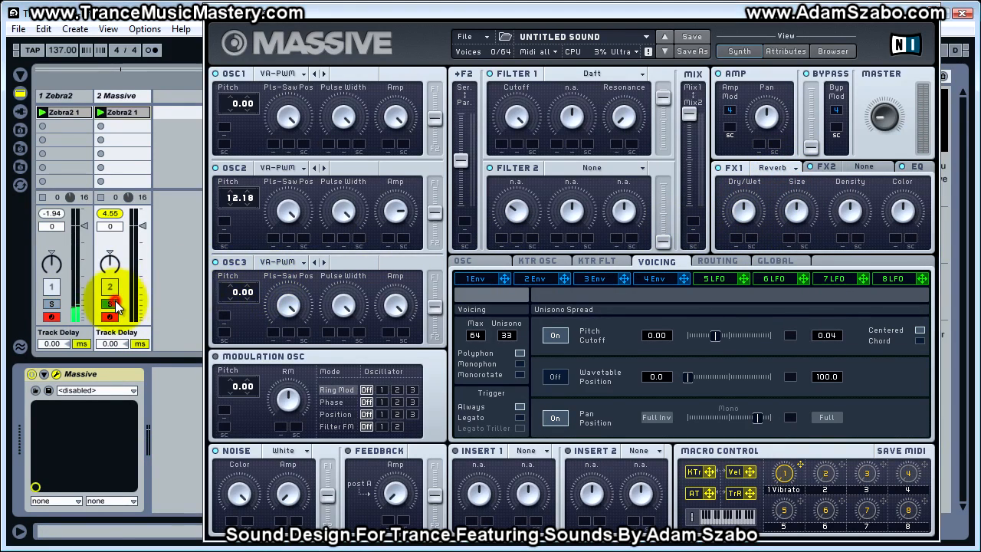
Raise the reverb's Color and Density to maximum and Size above centre, and lower Dry/Wet slightly below half
left_click_drag(903, 213, 905, 125)
left_click_drag(851, 209, 856, 193)
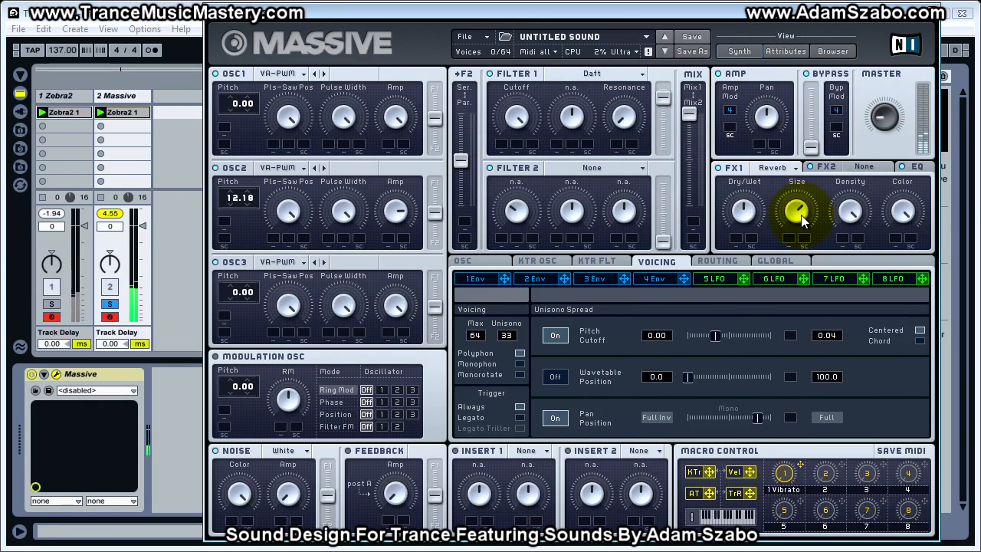
left_click_drag(801, 214, 802, 218)
left_click(757, 233)
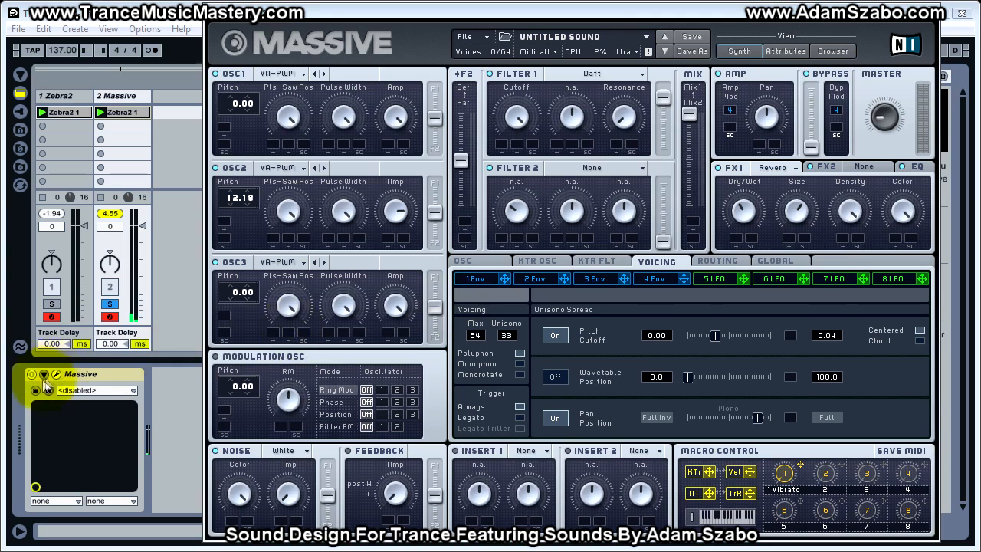
Fine-tune the reverb's Dry/Wet below half and raise Size to about two thirds, comparing with Zebra2 by alternating the track solos
left_click(55, 306)
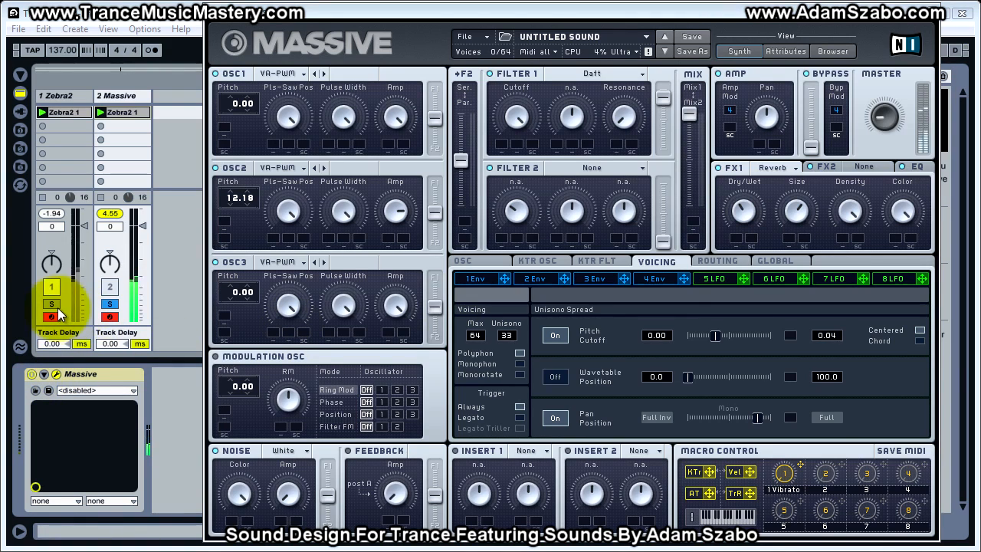
left_click(110, 305)
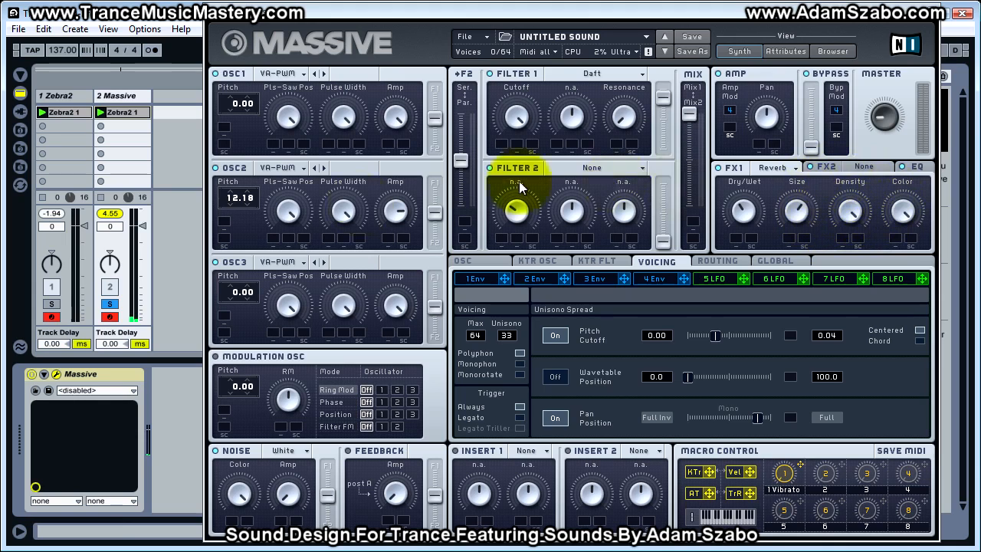
left_click(52, 304)
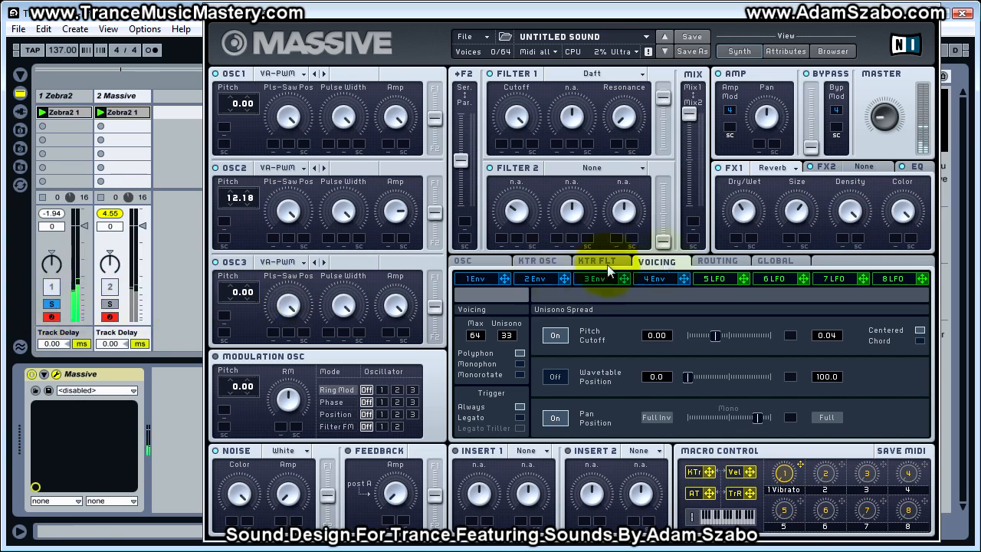
left_click(109, 304)
left_click_drag(900, 220, 888, 157)
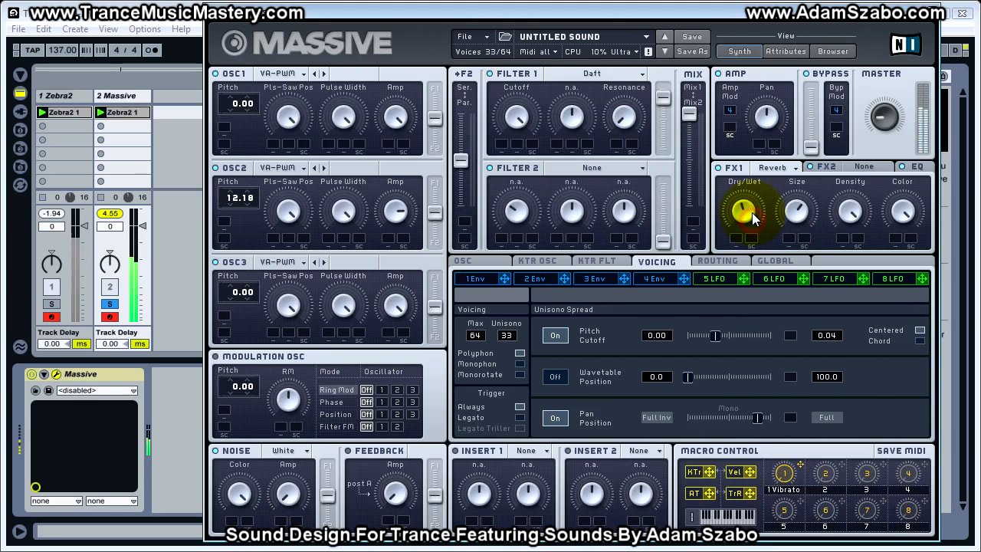
left_click_drag(794, 214, 793, 212)
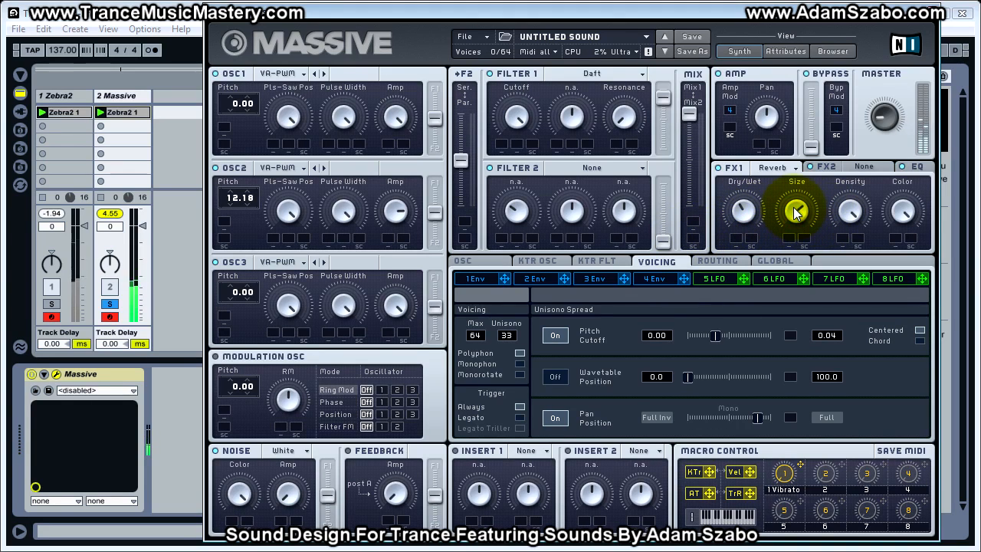
left_click(51, 304)
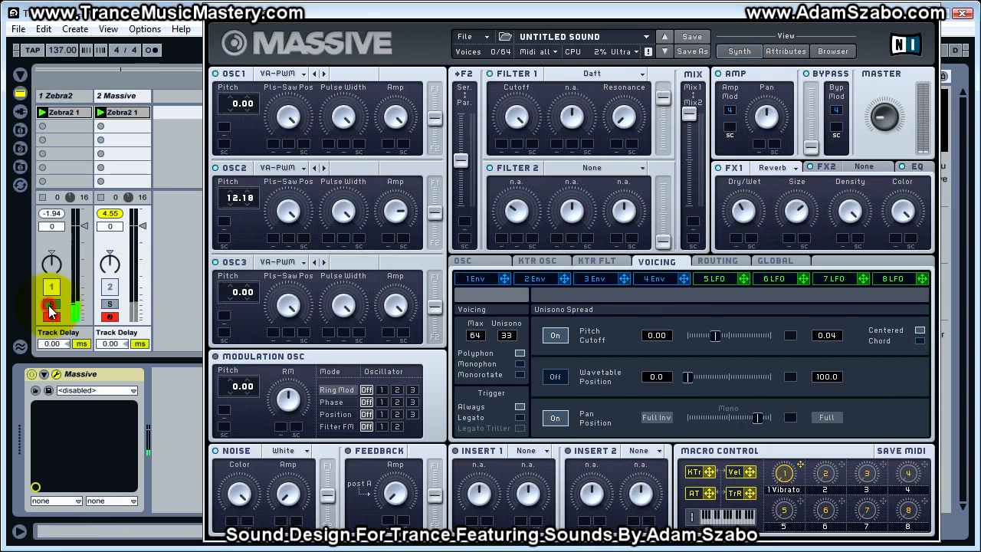
left_click(108, 305)
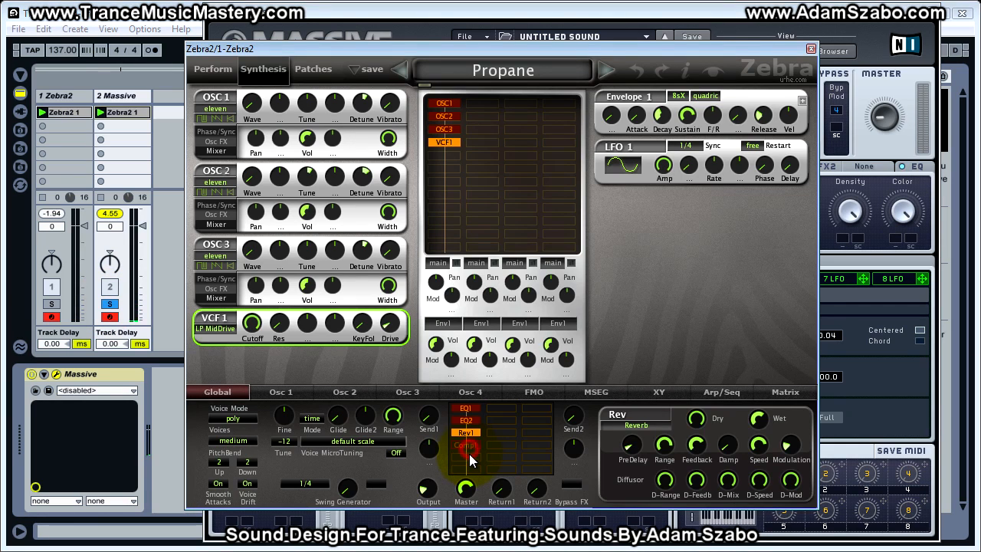
Enable the Comp1 compressor in Zebra2's Propane patch and look through Massive's FX2 effect choices, leaving the slot at None
left_click(469, 450)
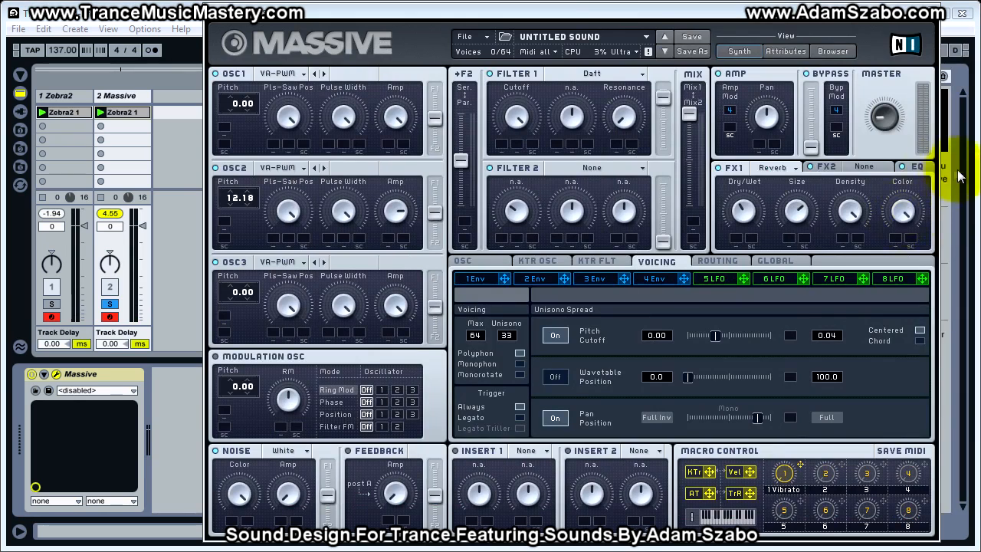
left_click(858, 168)
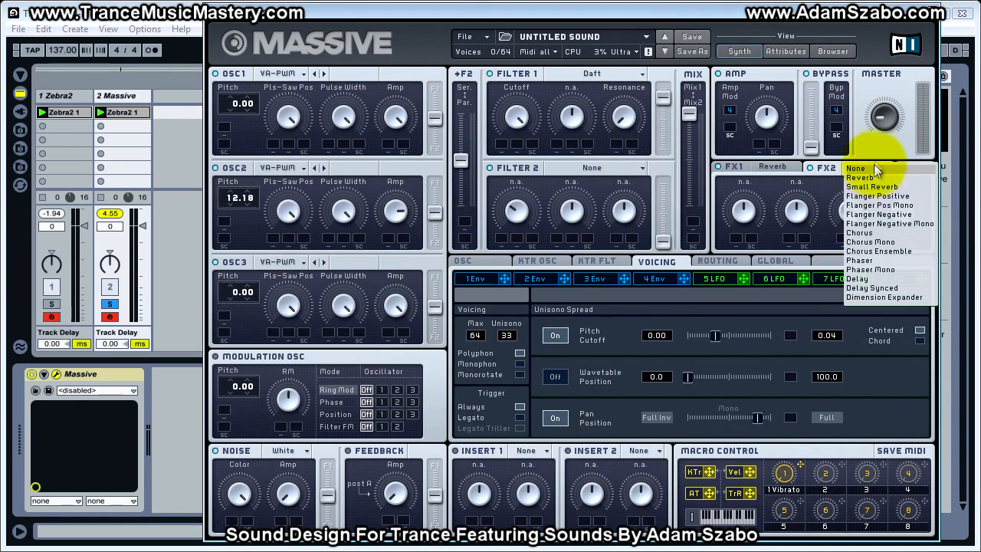
left_click(890, 141)
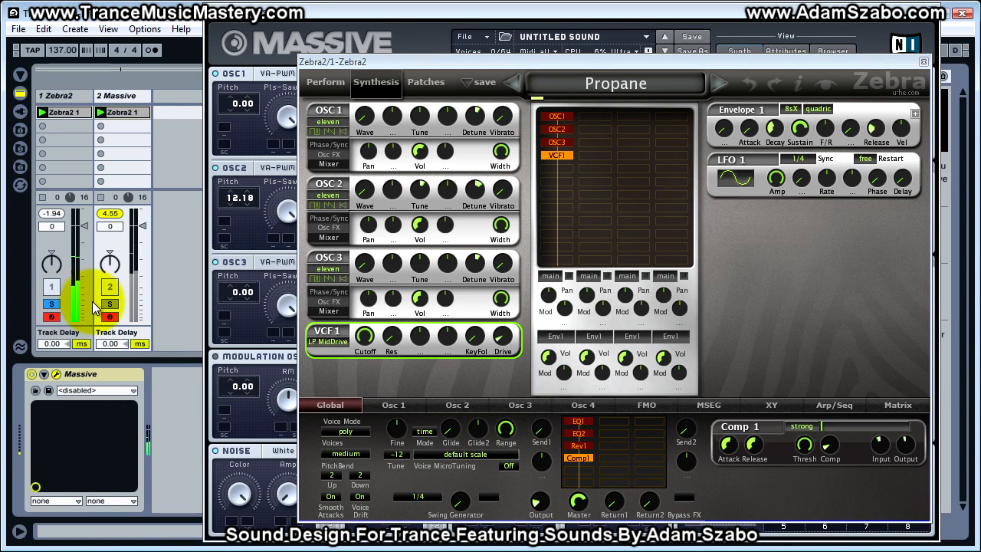
Bypass and re-enable Comp1 in Zebra2 while it plays to hear the compressor's effect
left_click(579, 458)
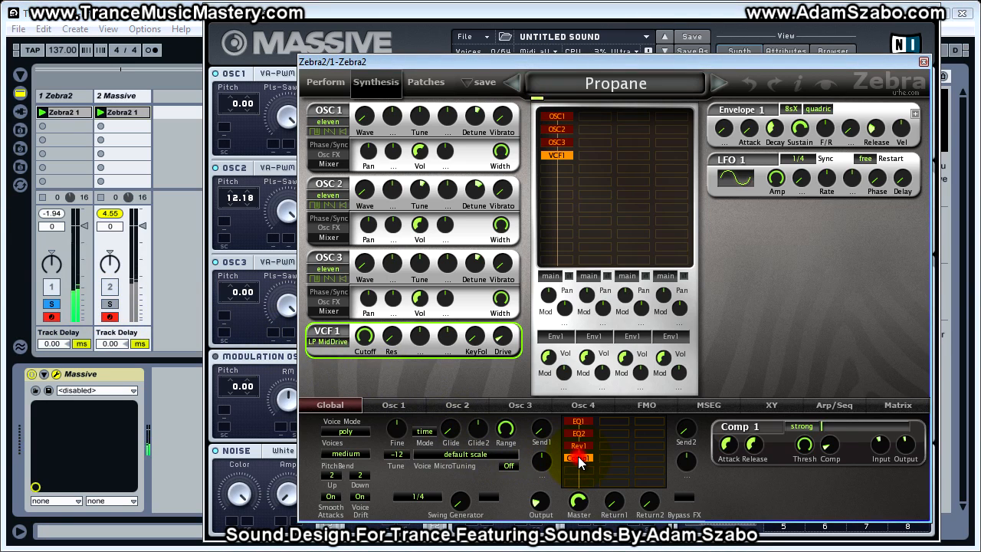
left_click(579, 458)
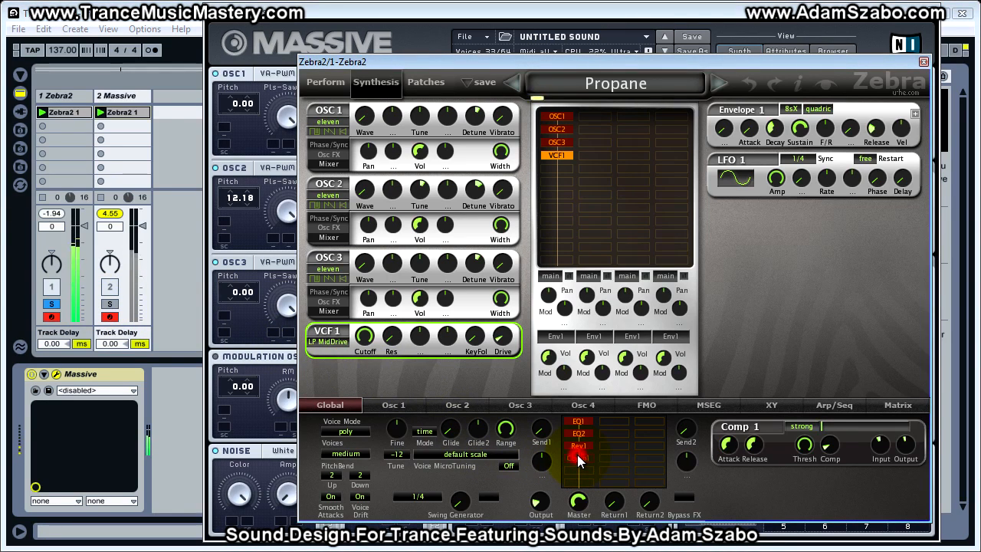
left_click(578, 458)
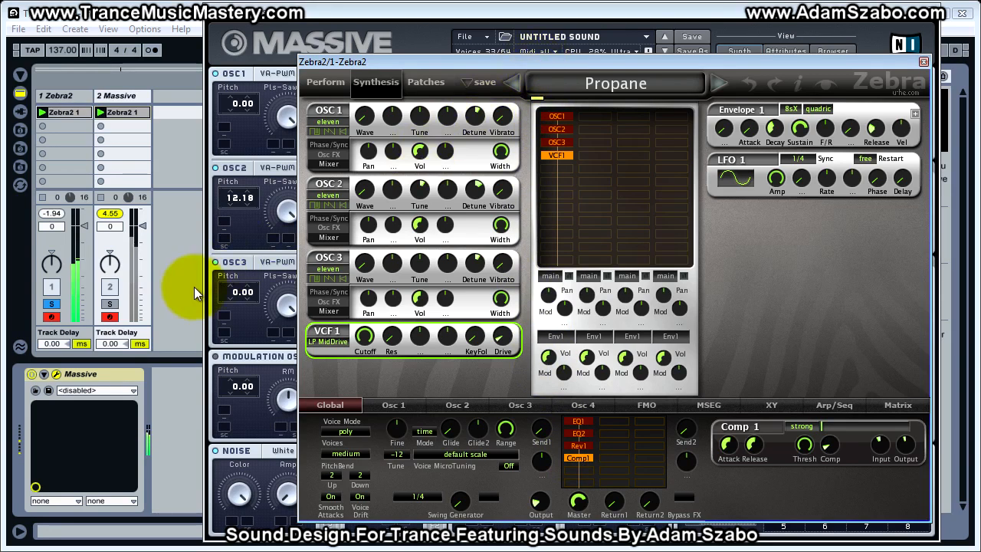
Bring Massive's window forward and solo its track to hear it against the compressed Zebra2 sound
left_click(119, 96)
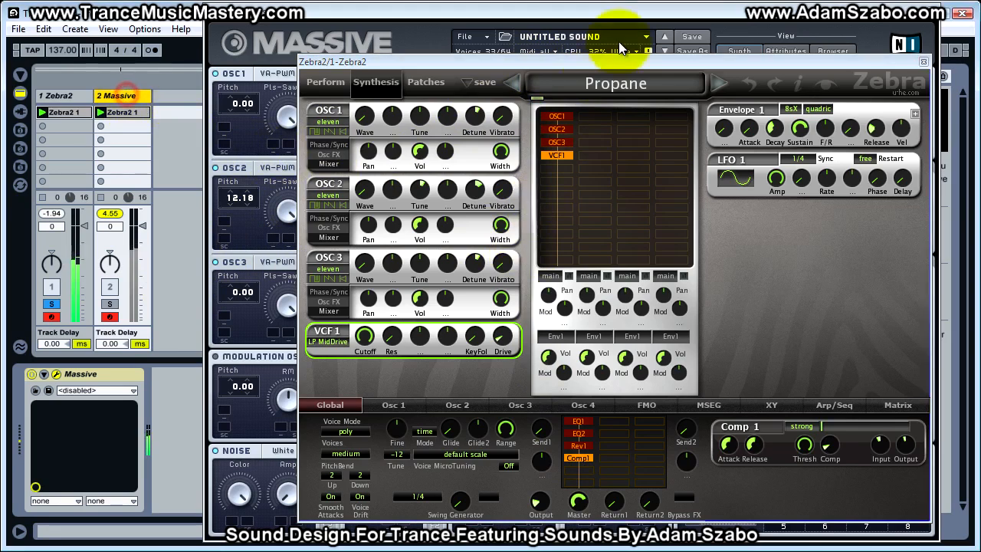
left_click(603, 64)
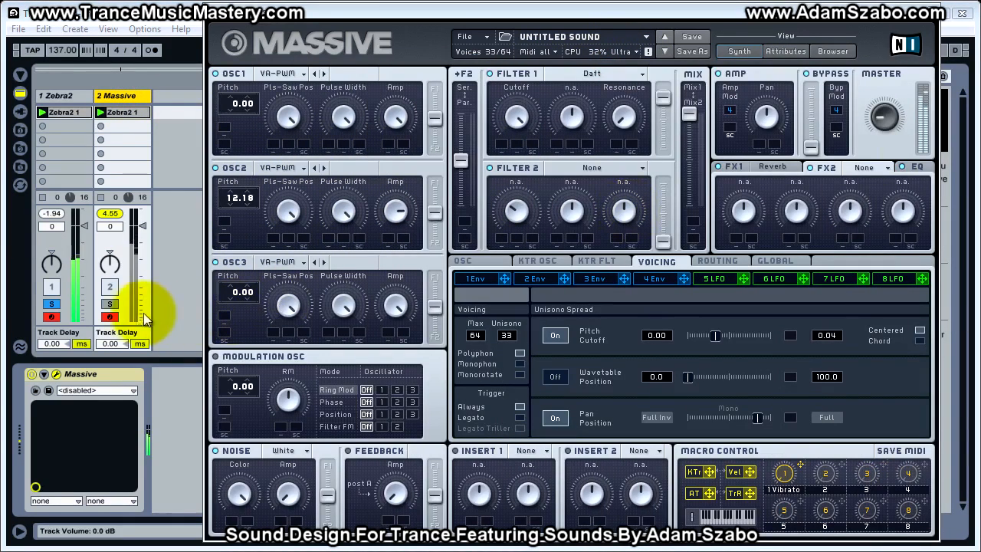
left_click(110, 304)
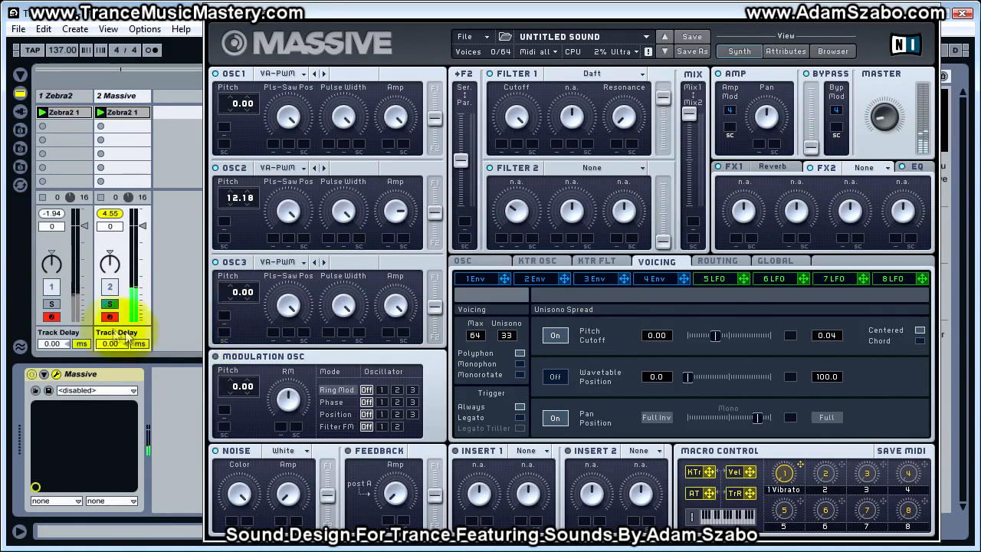
left_click(110, 304)
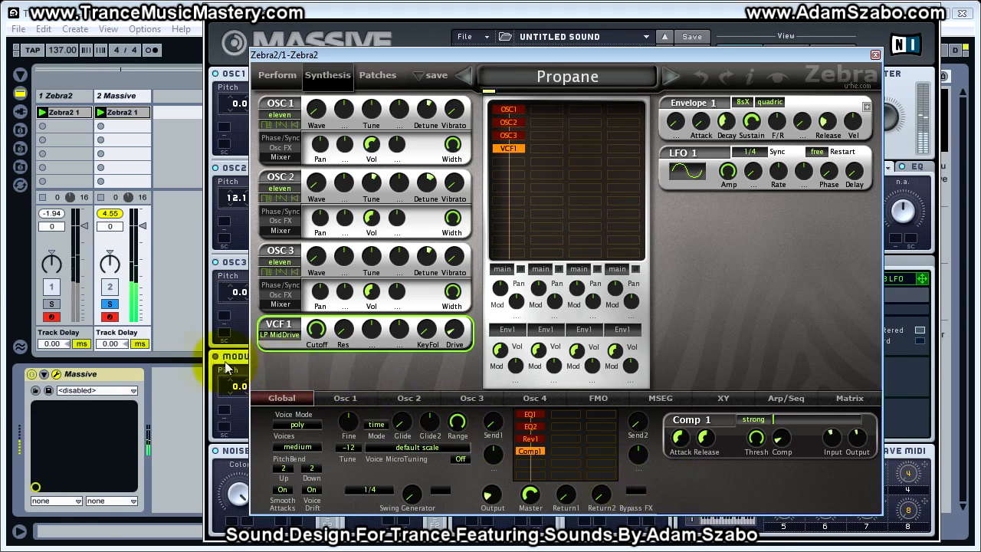
Solo Zebra2, bypass and re-enable Comp1, and compare with Massive by alternating the track solos
left_click(56, 303)
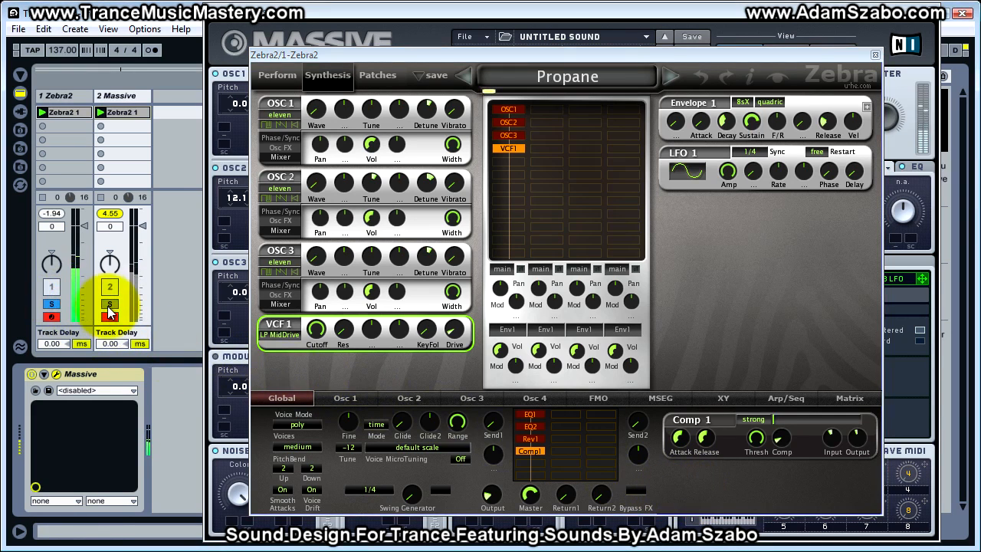
left_click(537, 450)
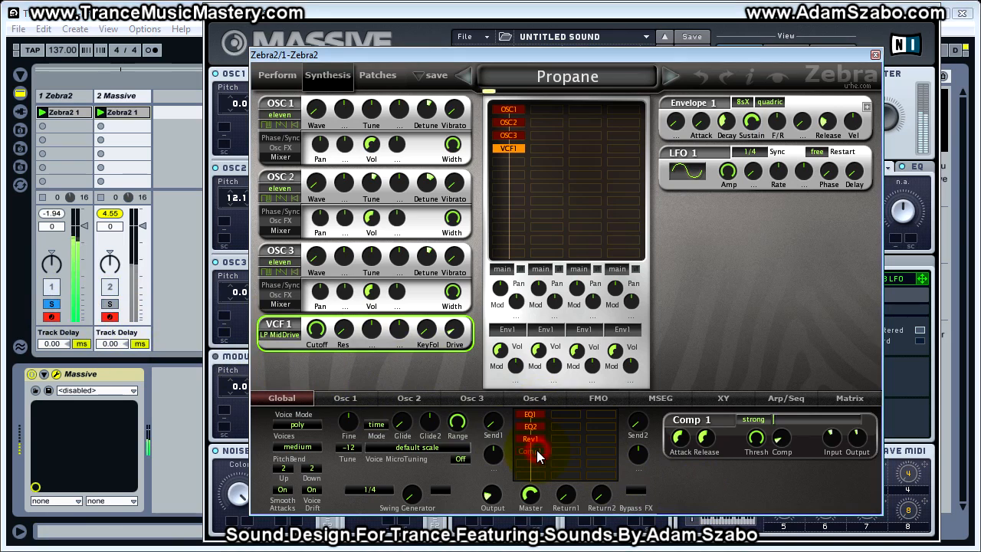
left_click(537, 450)
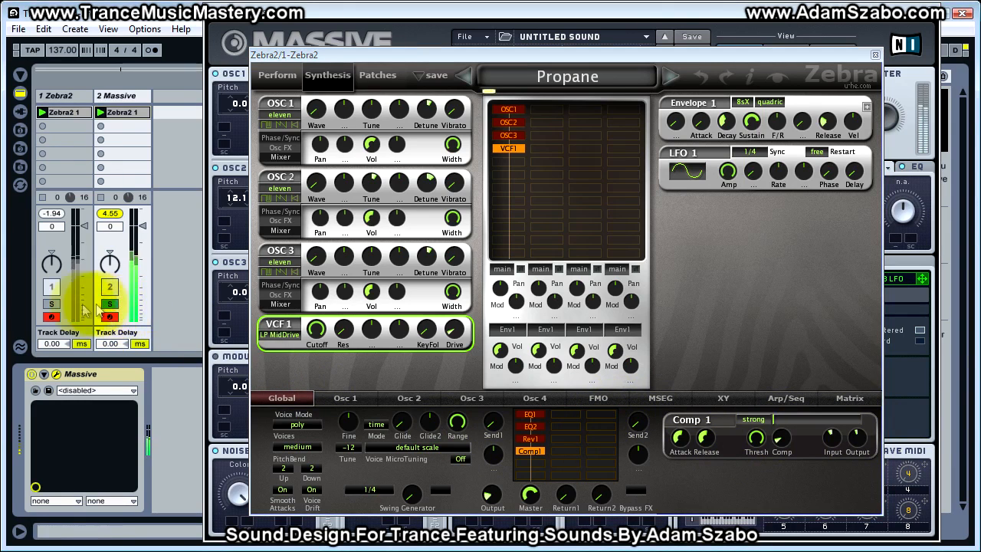
left_click(109, 305)
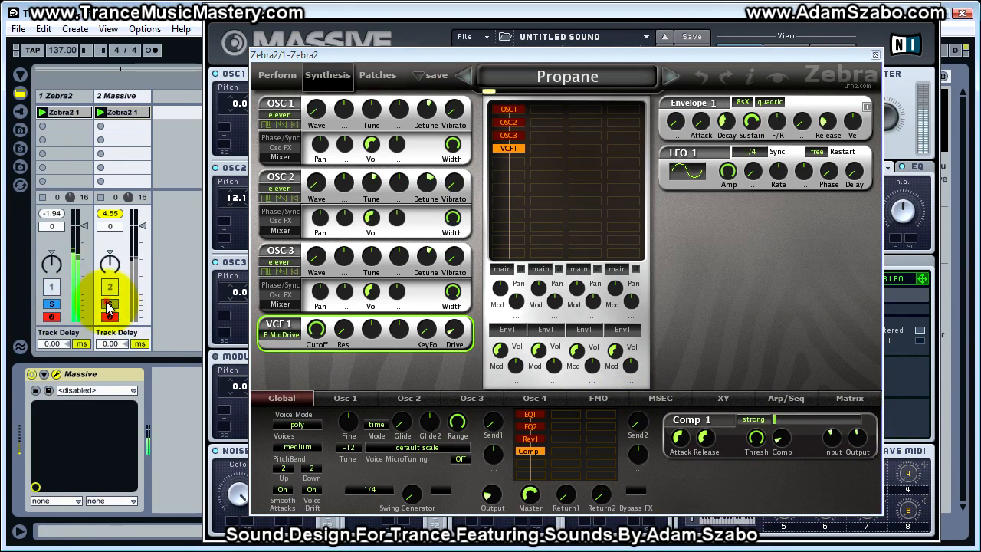
left_click(109, 305)
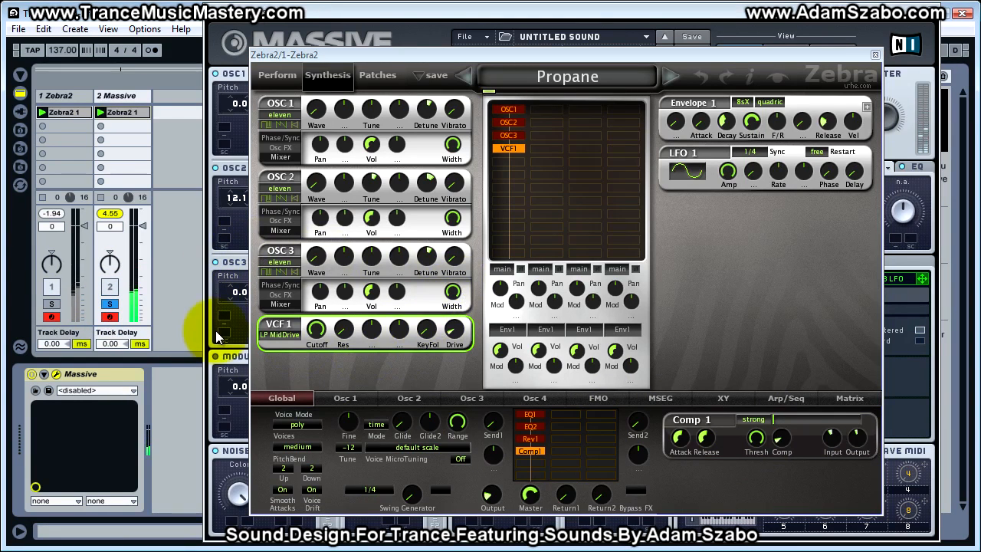
Open Massive's 4 Env, raise Decay slightly above centre, lower the decay Level just under maximum and shorten the Attack
left_click(257, 44)
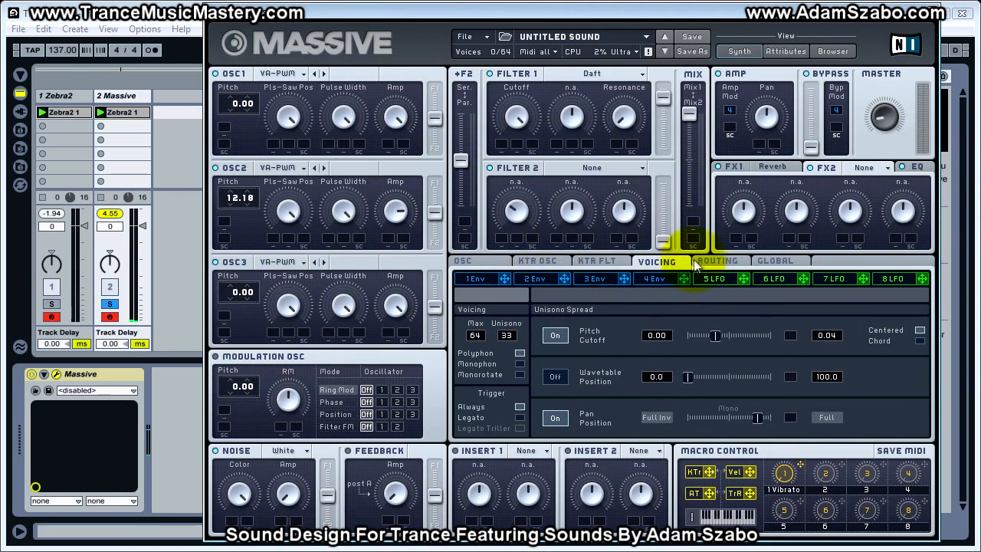
left_click(650, 278)
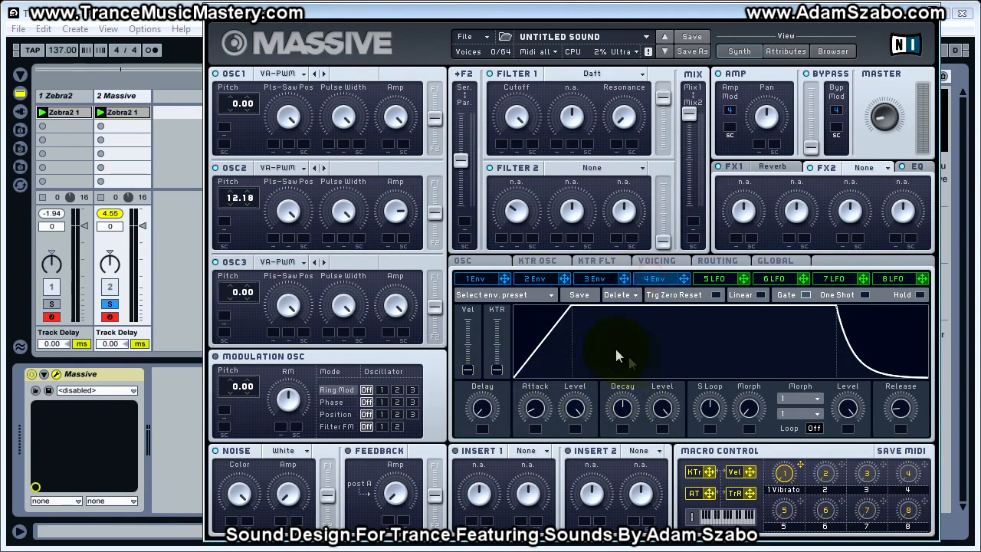
left_click_drag(627, 411, 664, 412)
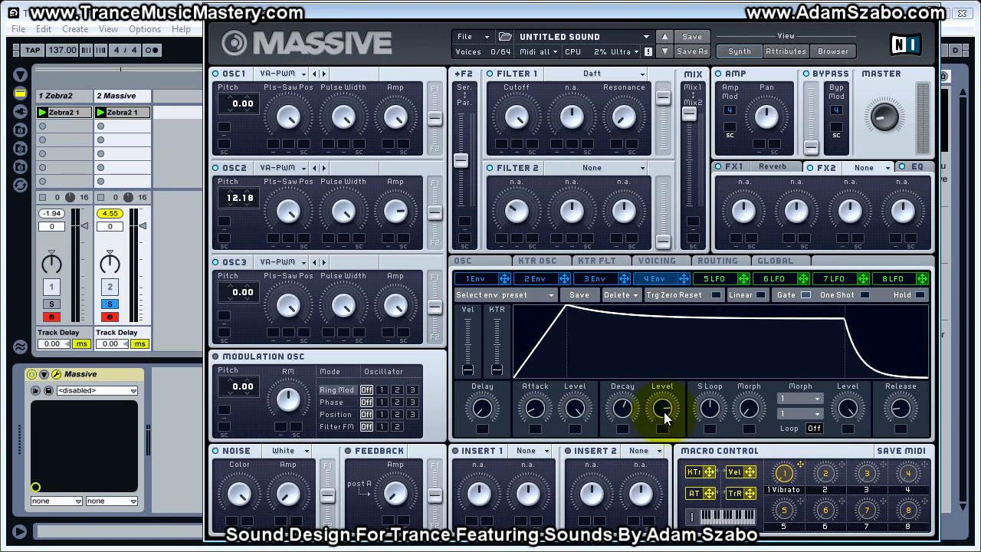
left_click_drag(536, 410, 541, 424)
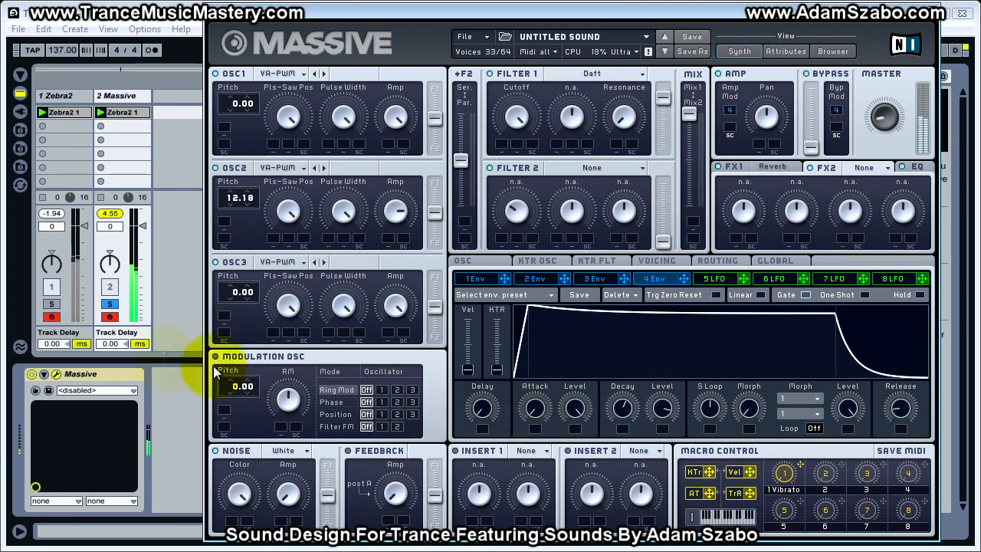
Compare with Zebra2, then shorten 4 Env's Decay to just below centre and reduce its decay and sustain levels slightly
left_click(109, 304)
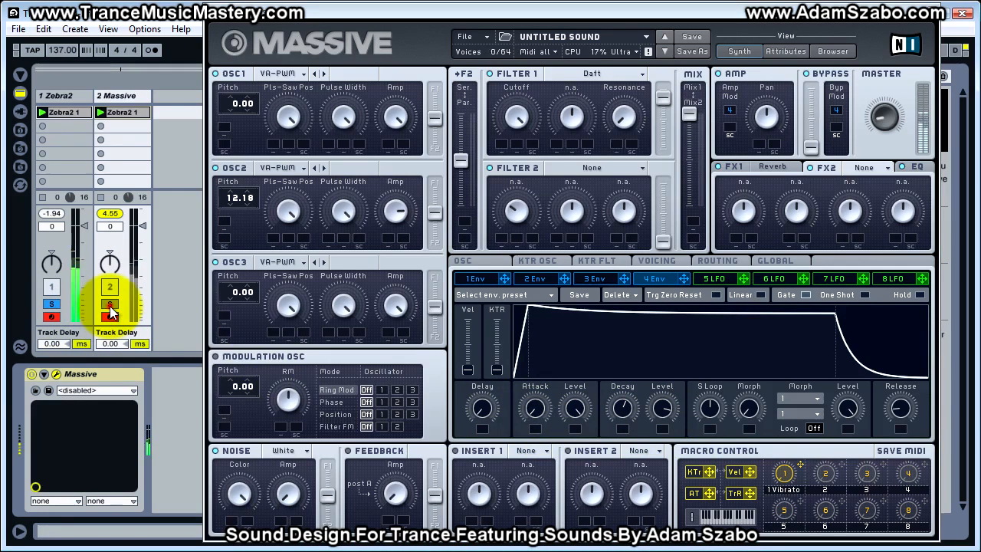
left_click_drag(576, 409, 661, 421)
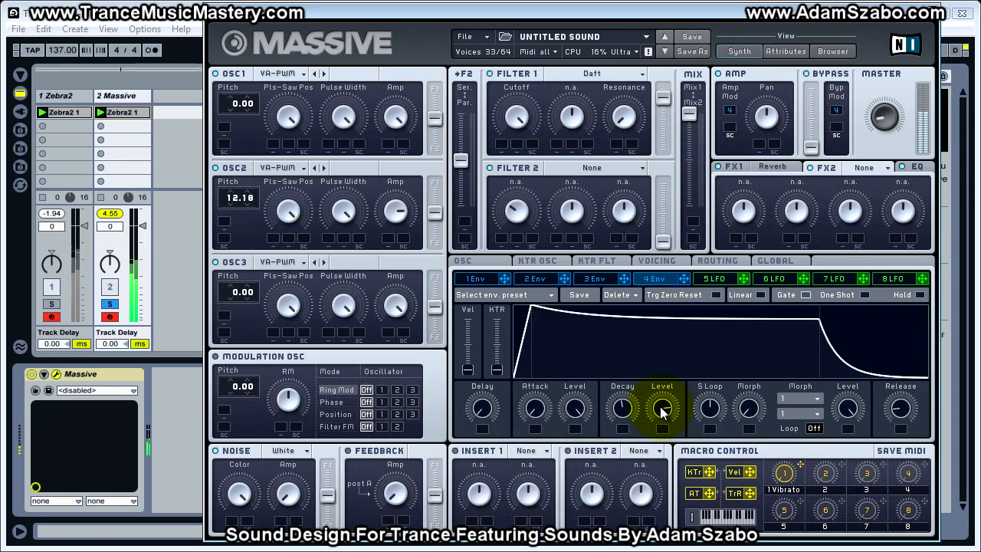
left_click(845, 408)
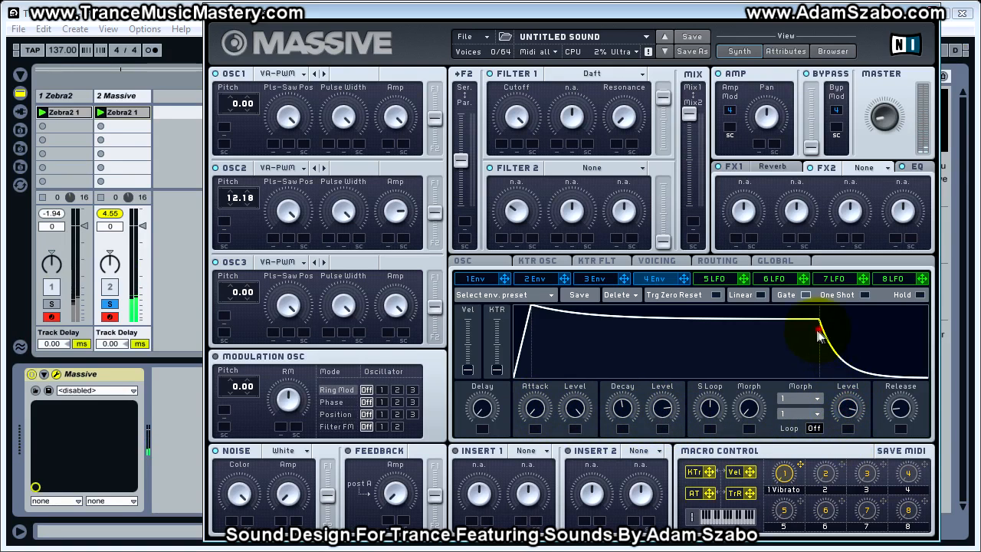
Reshape 4 Env with minimum Decay, attack Level at maximum and decay Level just under the peak to imitate compression
left_click_drag(820, 332, 635, 344)
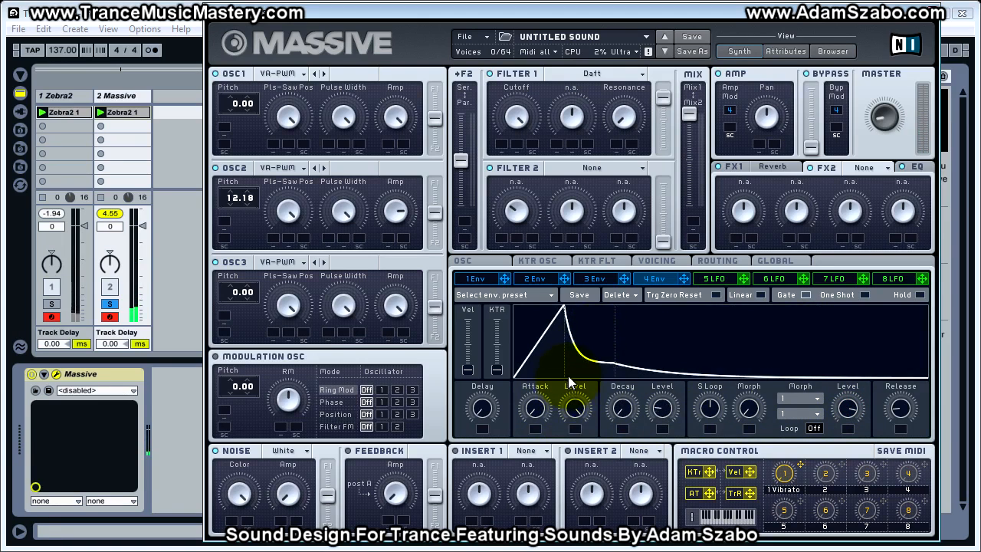
left_click_drag(568, 375, 579, 307)
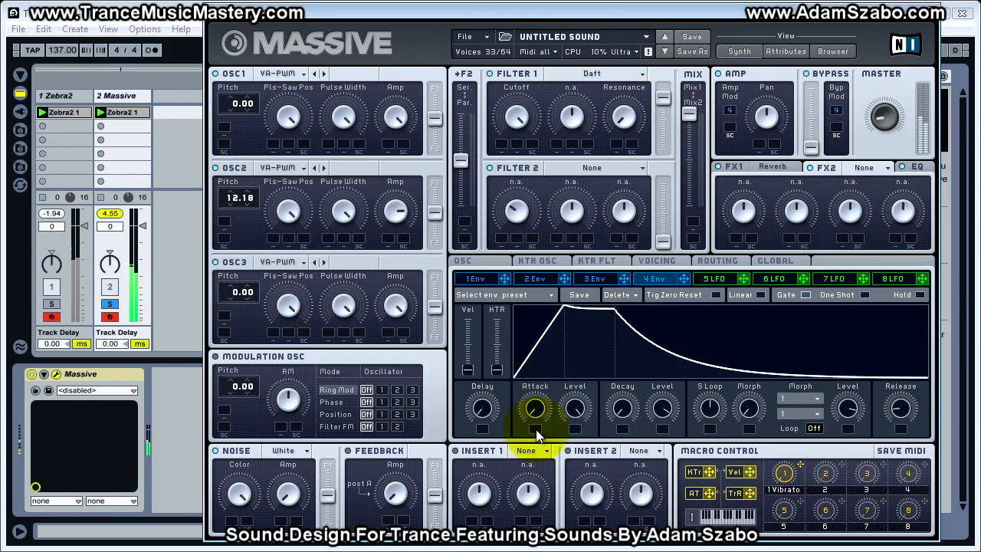
mouse_move(571, 418)
left_mouse_down()
mouse_move(570, 426)
mouse_move(570, 403)
left_mouse_up()
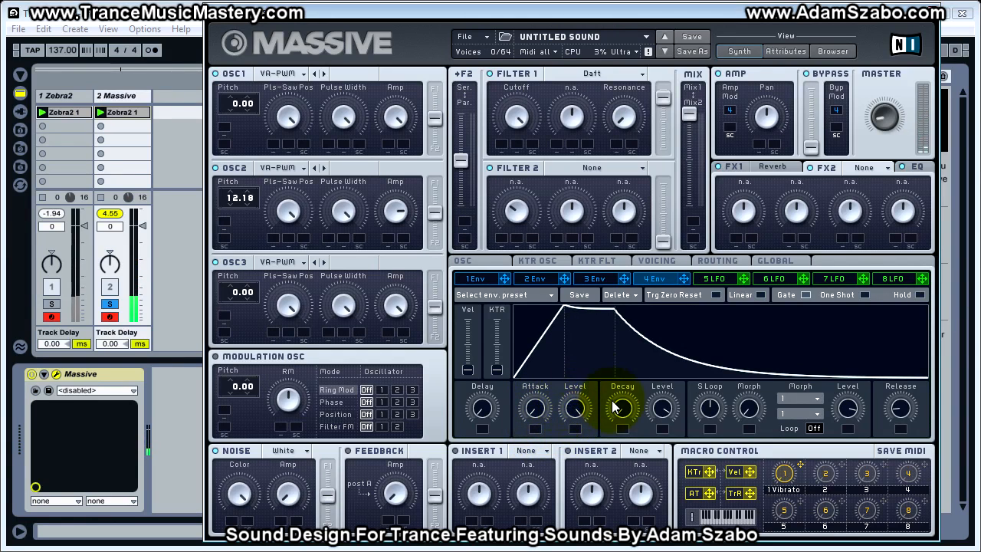
left_click_drag(584, 308, 550, 384)
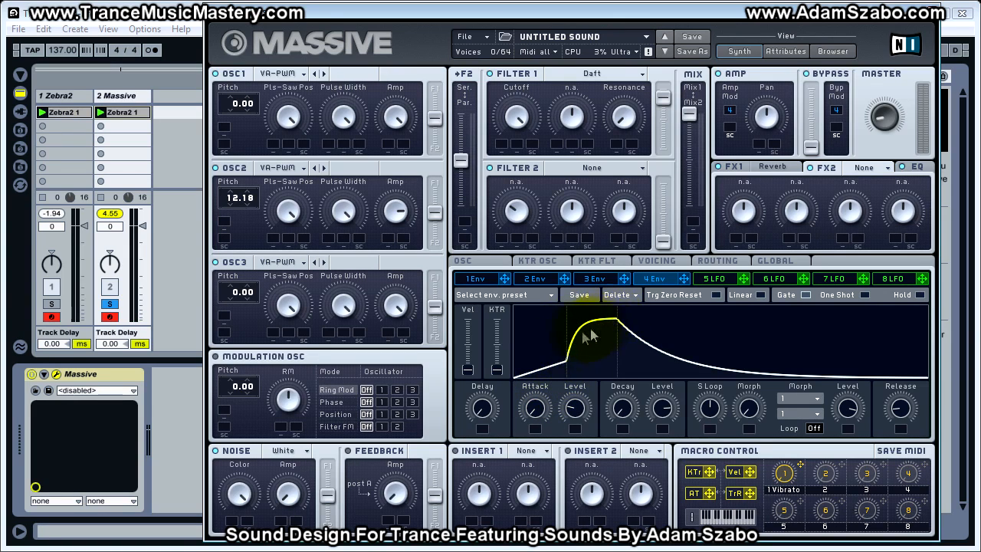
left_click_drag(560, 362, 592, 308)
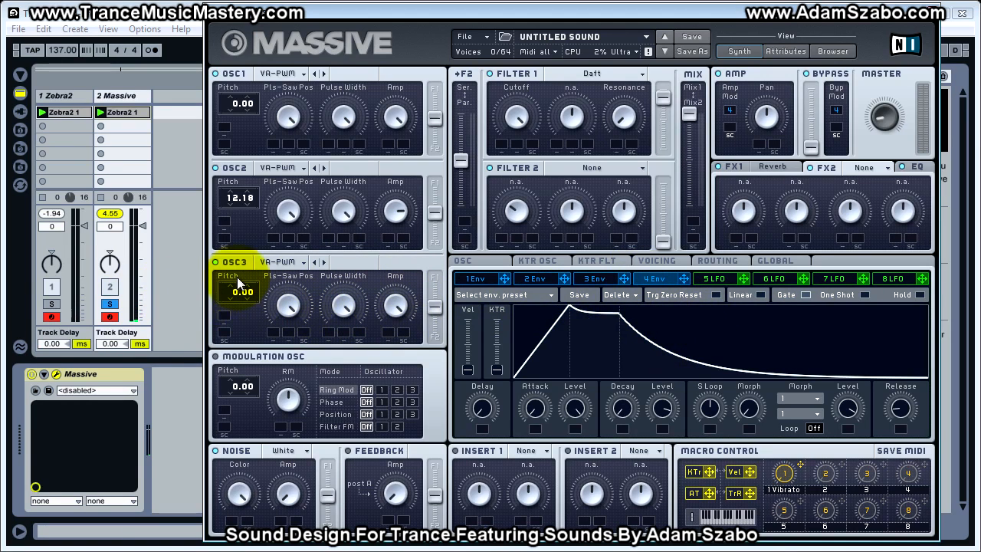
Compare both synths by alternating the track solos and fine-tune 4 Env's Attack and slightly lower decay Level
left_click(111, 305)
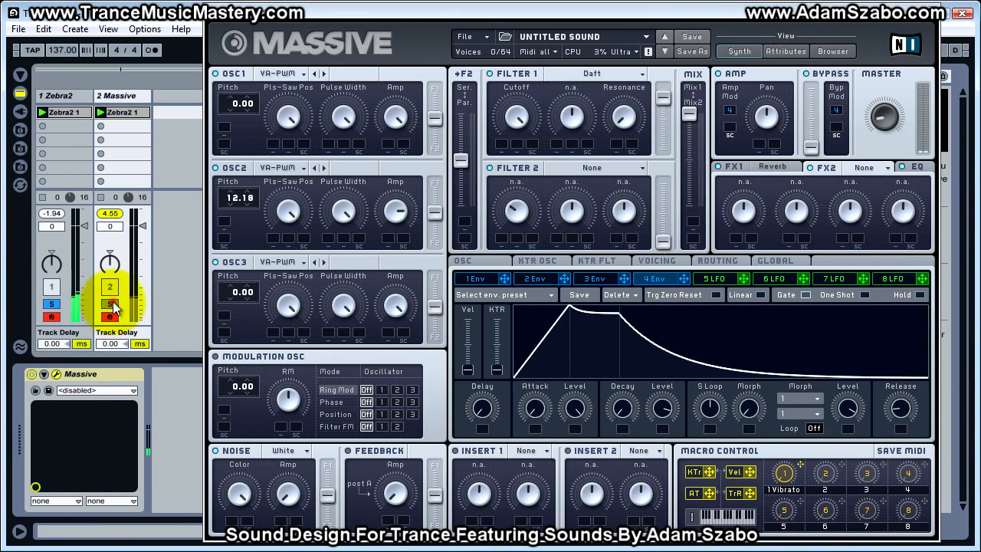
left_click(58, 303)
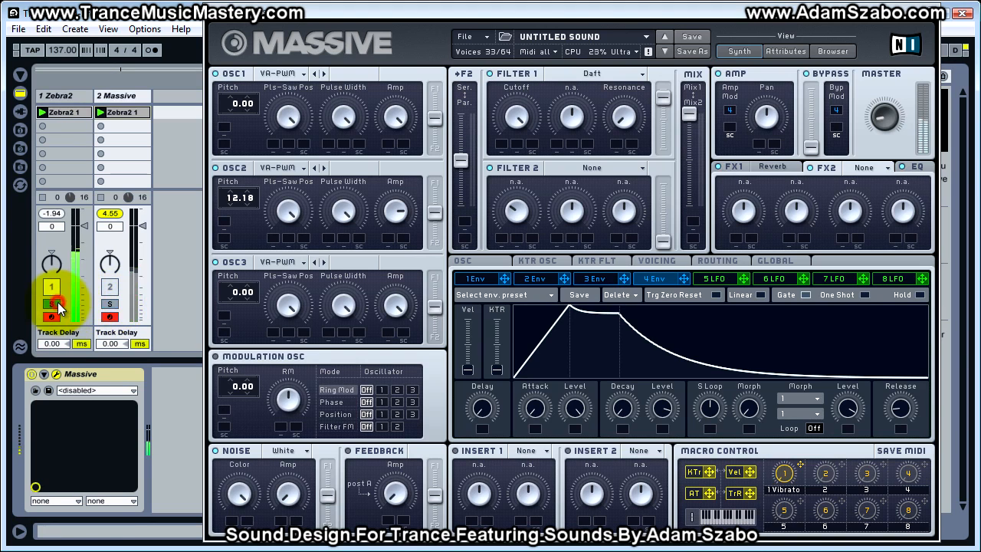
left_click(112, 304)
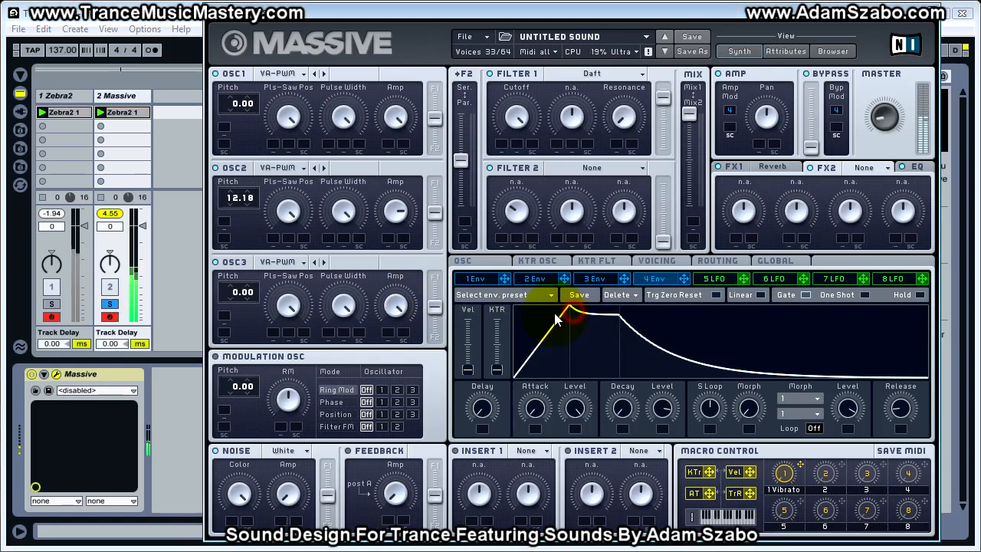
left_click_drag(535, 405, 535, 410)
left_click_drag(572, 309, 554, 294)
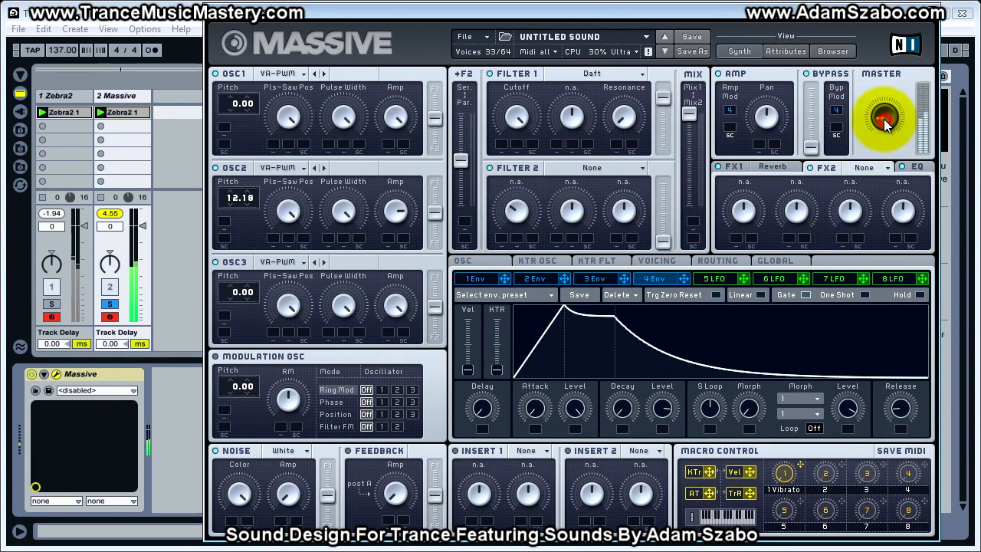
Fine-tune Massive's Master volume and match its loudness against Zebra2 by alternating the track solos
left_click(52, 288)
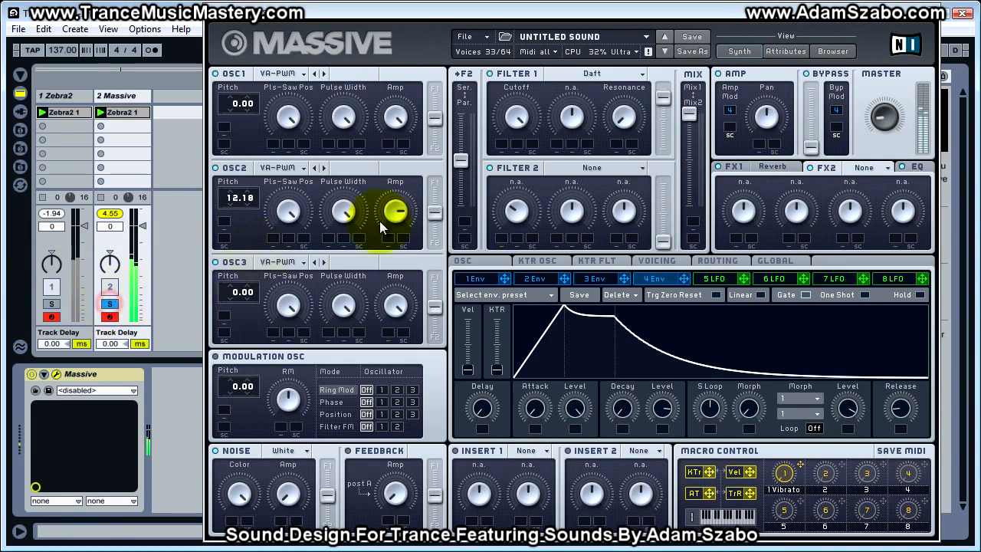
left_click(885, 121)
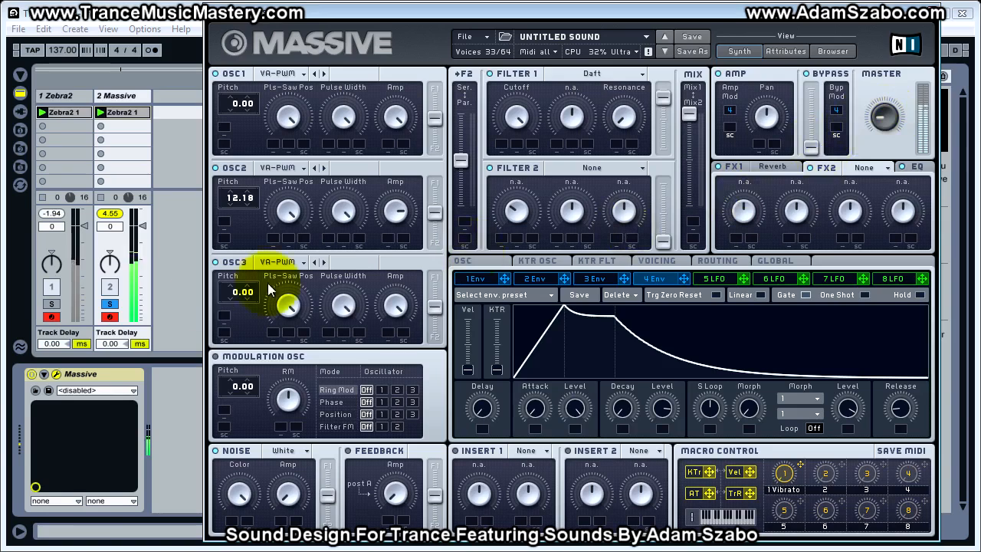
left_click(52, 306)
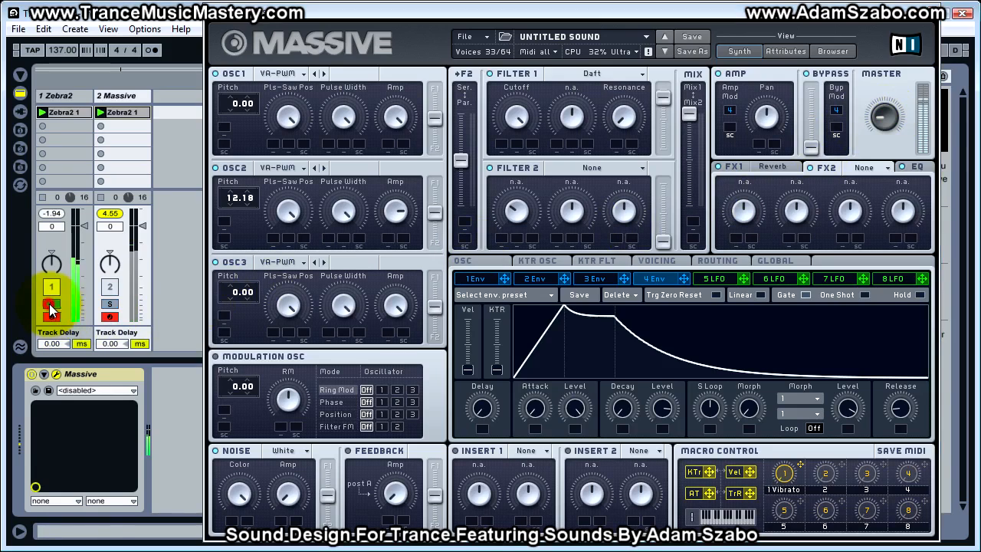
left_click(106, 306)
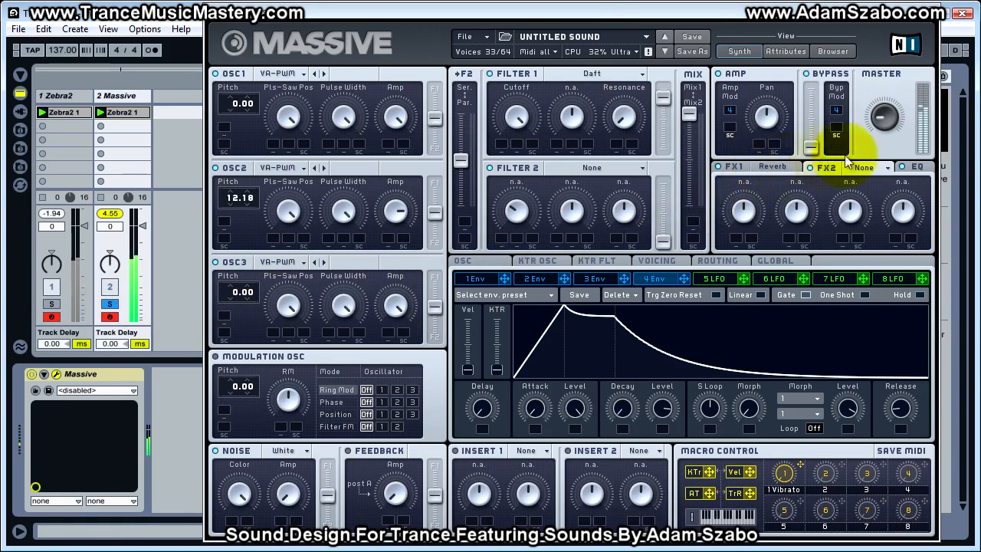
Show Massive's EQ settings and fine-tune the Master volume slightly downward while alternating the track solos against Zebra2
left_click(51, 306)
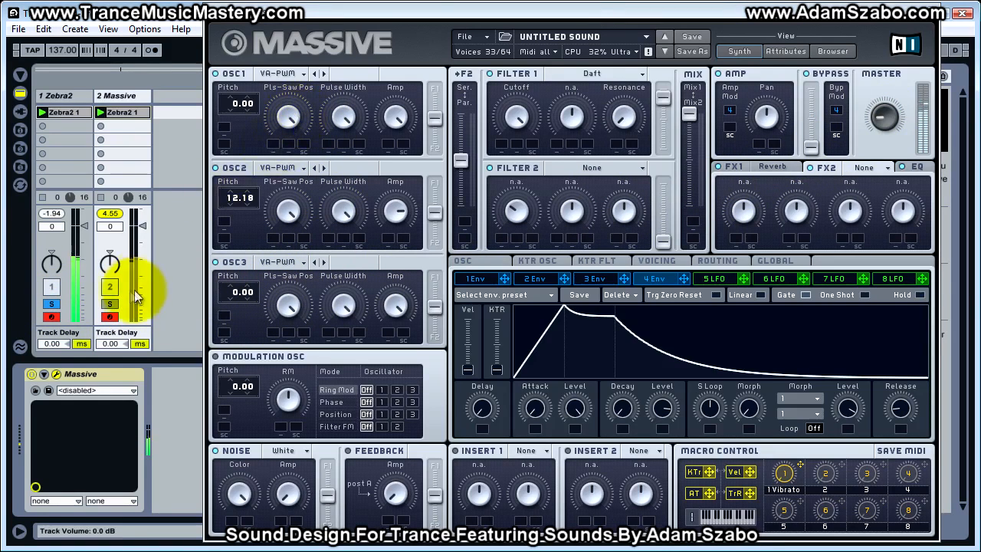
left_click(110, 304)
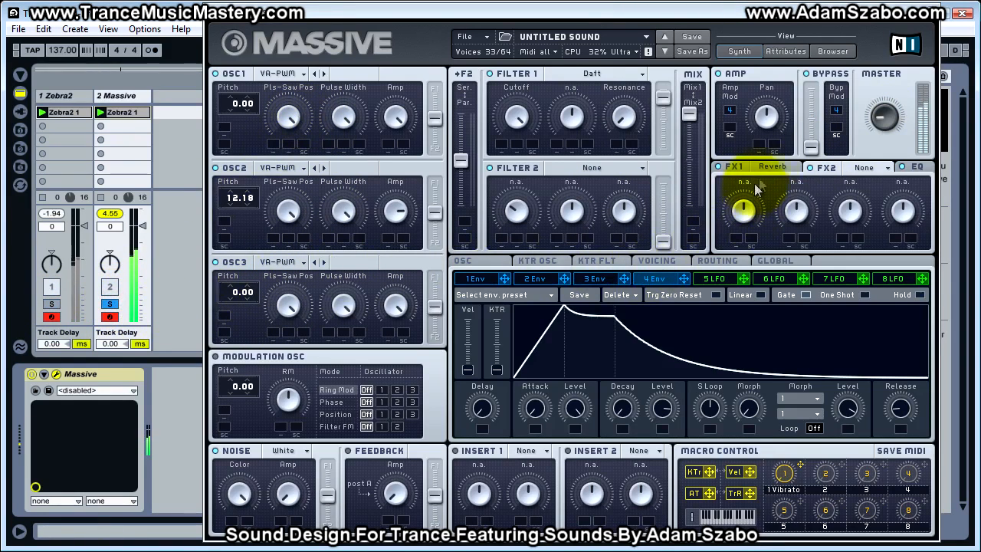
left_click(916, 166)
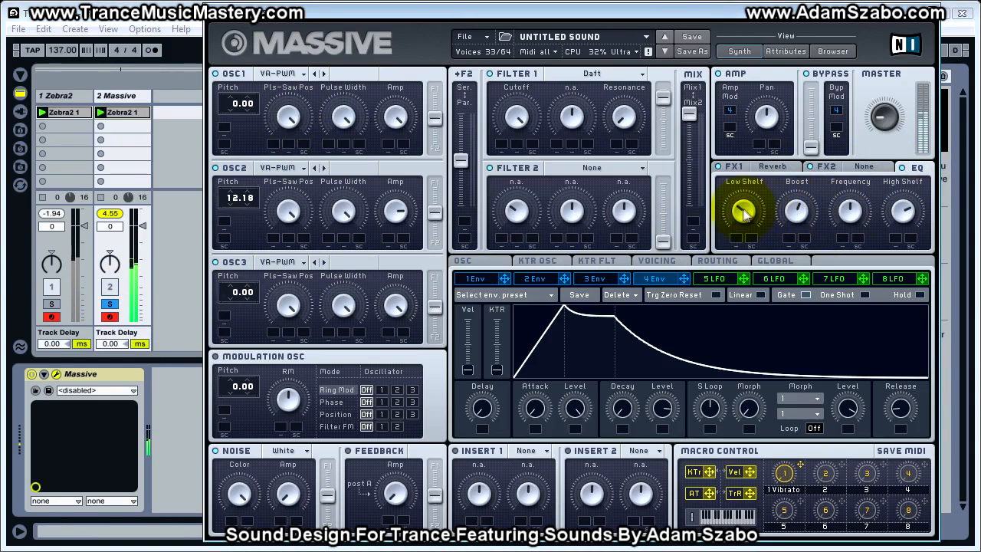
left_click(51, 304)
left_click(110, 303)
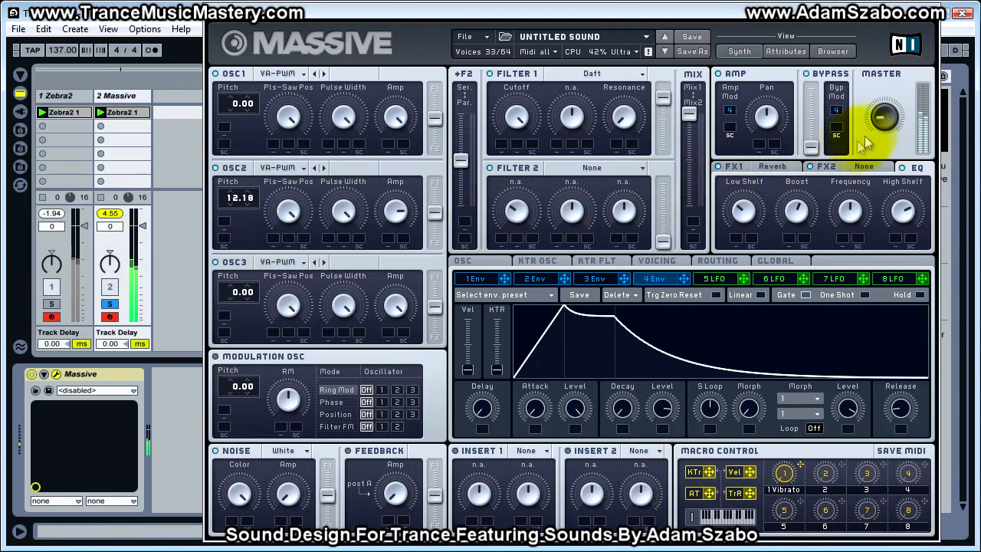
left_click_drag(888, 120, 881, 119)
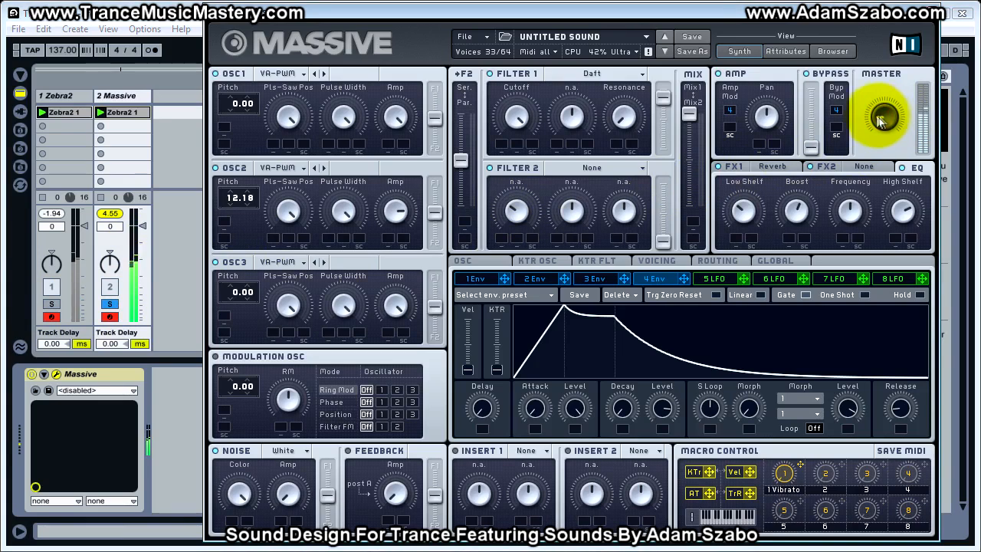
left_click(52, 304)
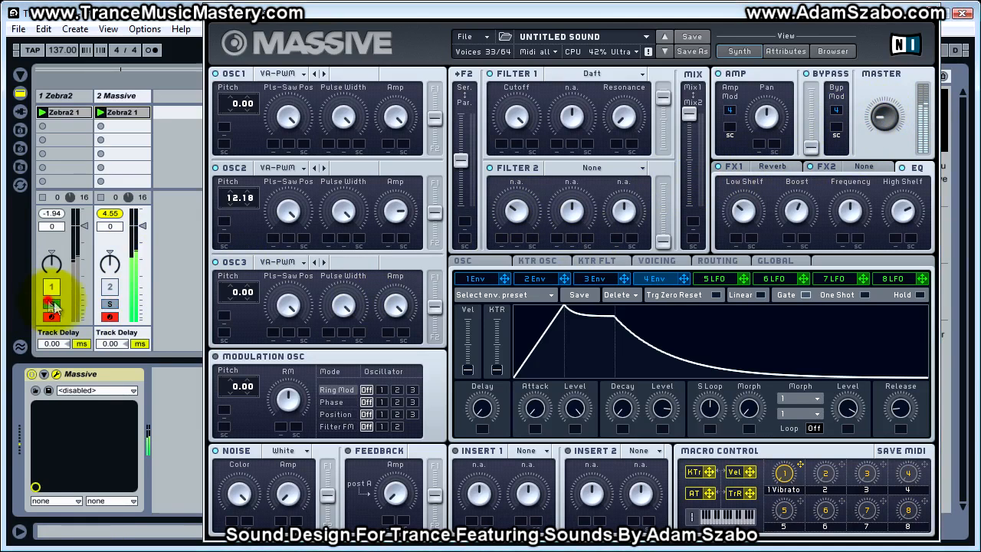
left_click(107, 306)
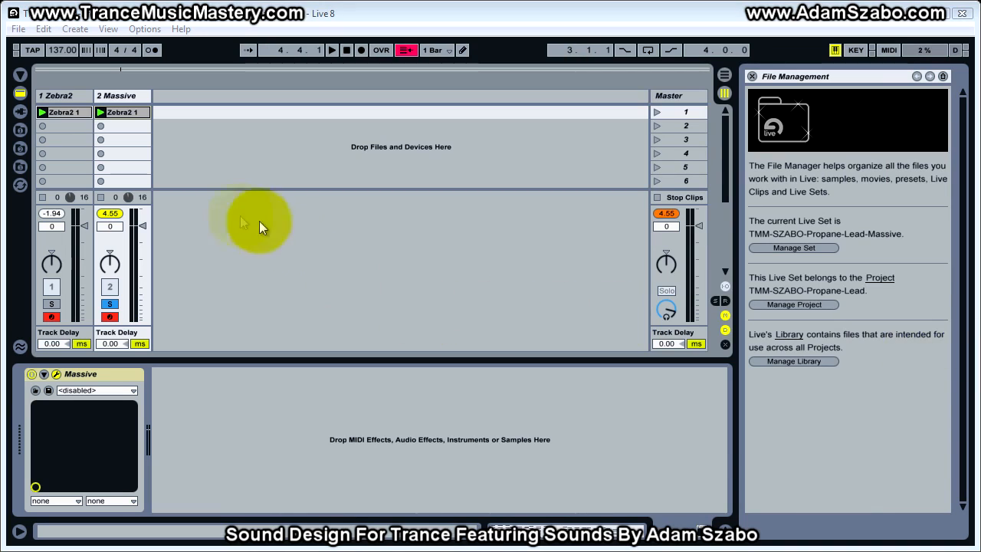
Play the Massive clip, compare both synths by alternating the track solos, and stop playback
left_click(100, 112)
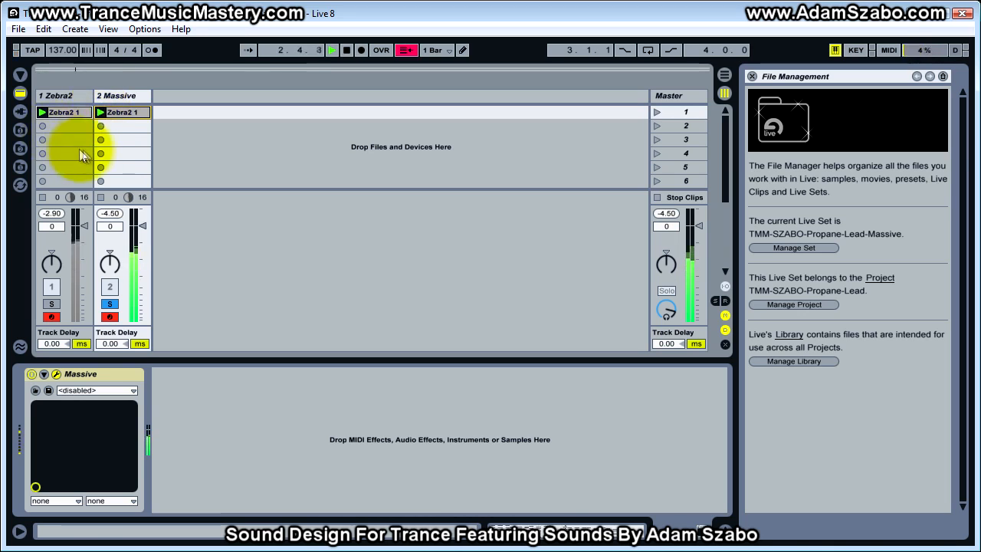
left_click(51, 304)
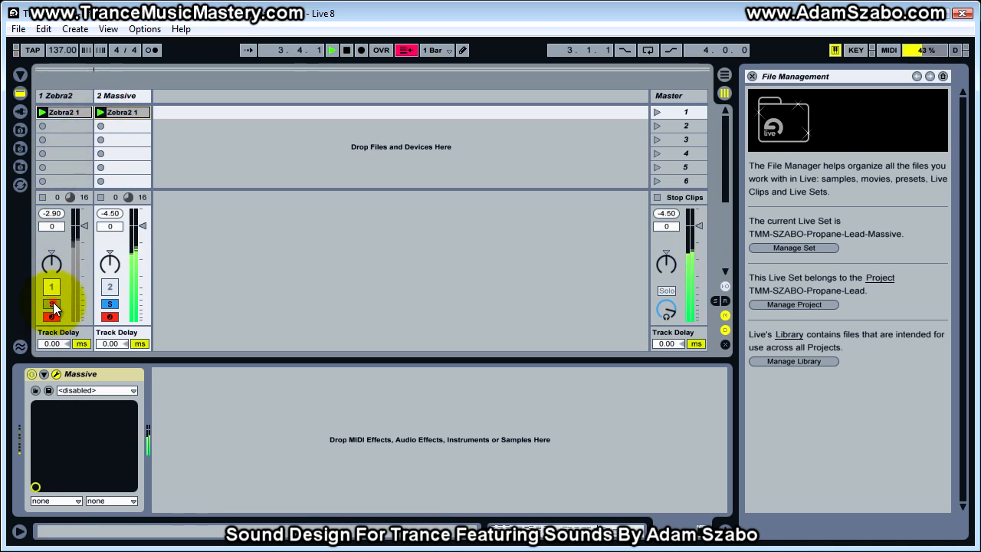
left_click(109, 305)
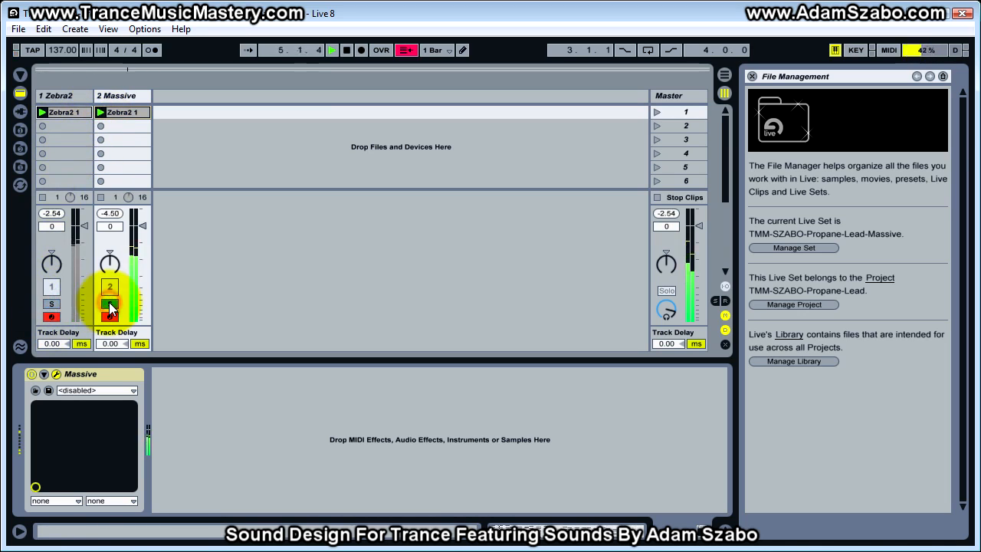
left_click(55, 303)
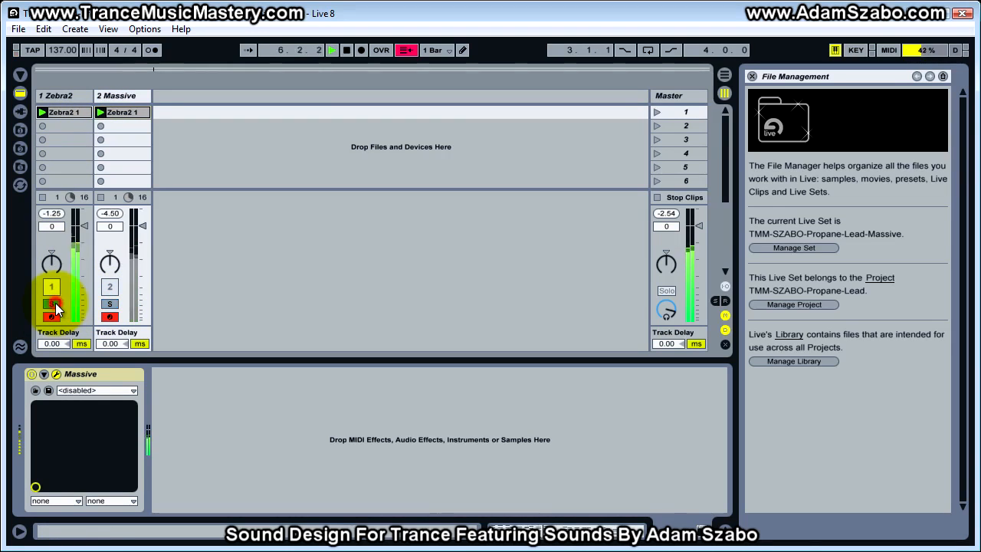
key("space")
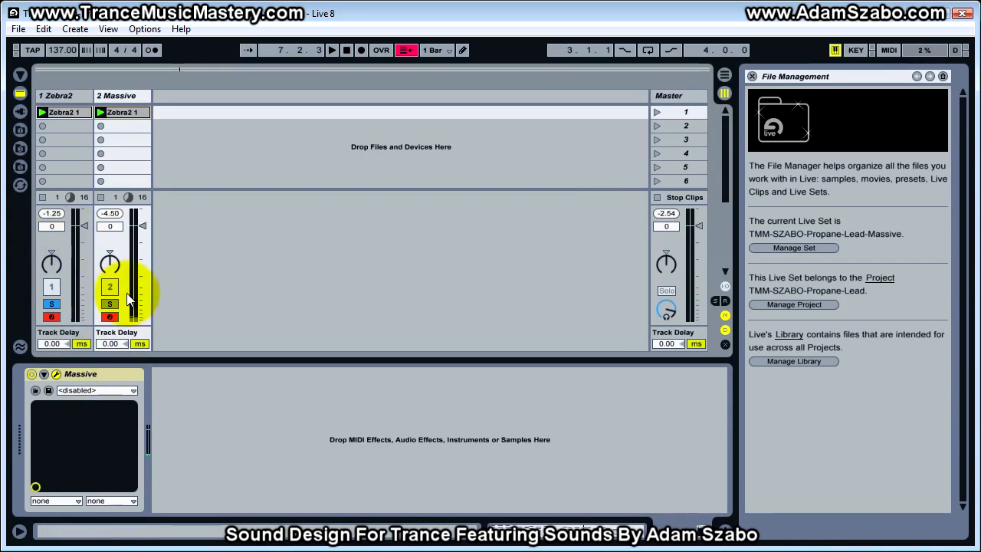
Bring up the Zebra2 and Massive windows, raise Massive's EQ Low Shelf to just below centre, and compare it against Zebra2
left_click_drag(475, 551, 424, 68)
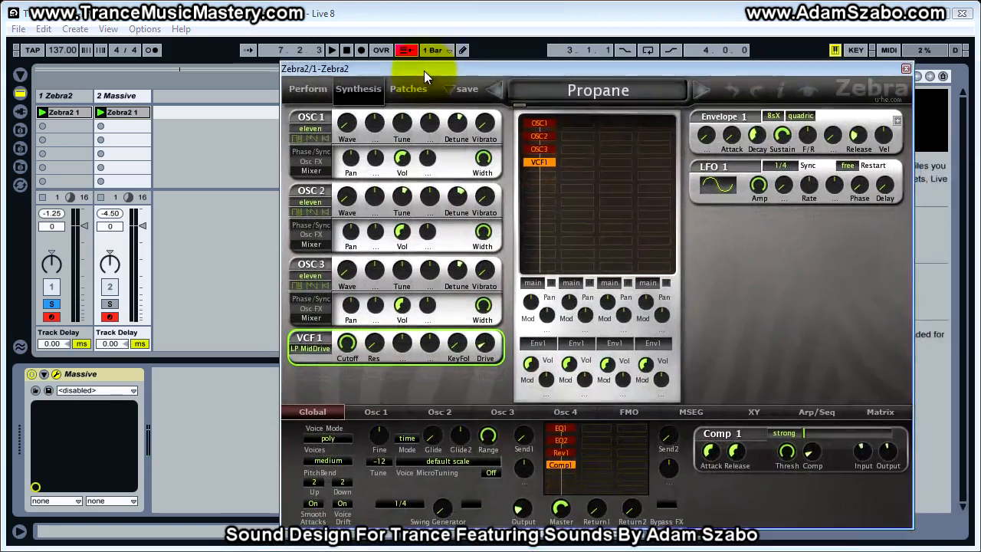
left_click_drag(586, 551, 553, 26)
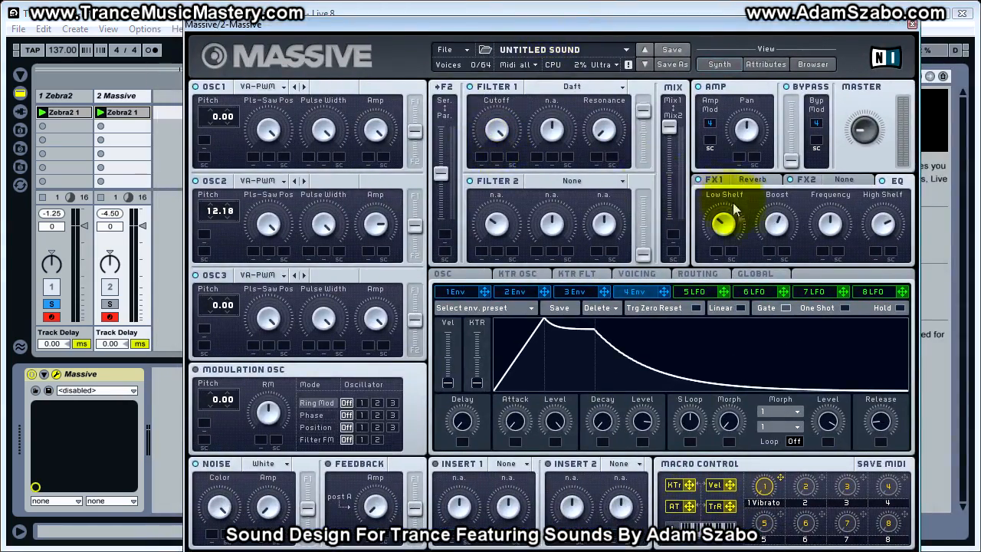
left_click(109, 304)
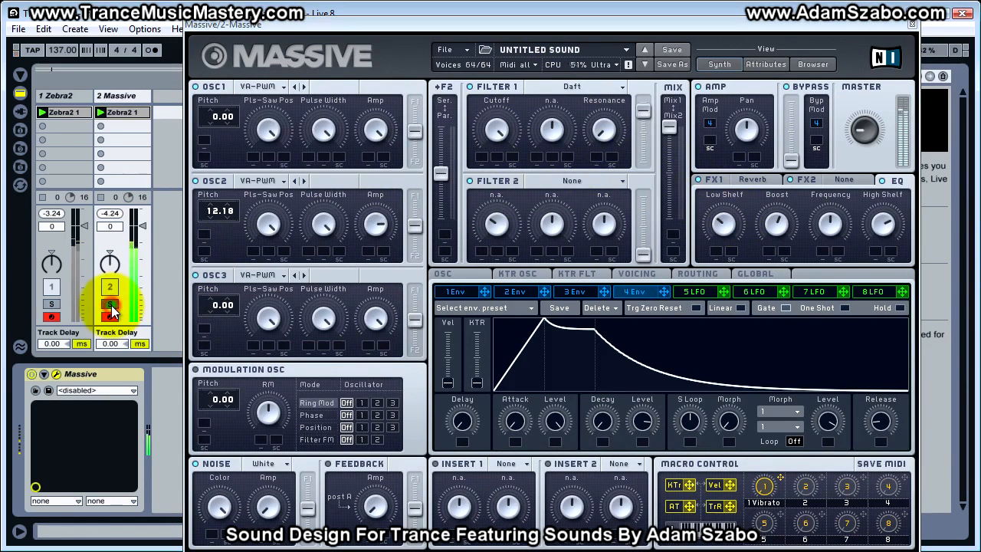
mouse_move(718, 228)
left_mouse_down()
mouse_move(715, 201)
mouse_move(725, 230)
left_mouse_up()
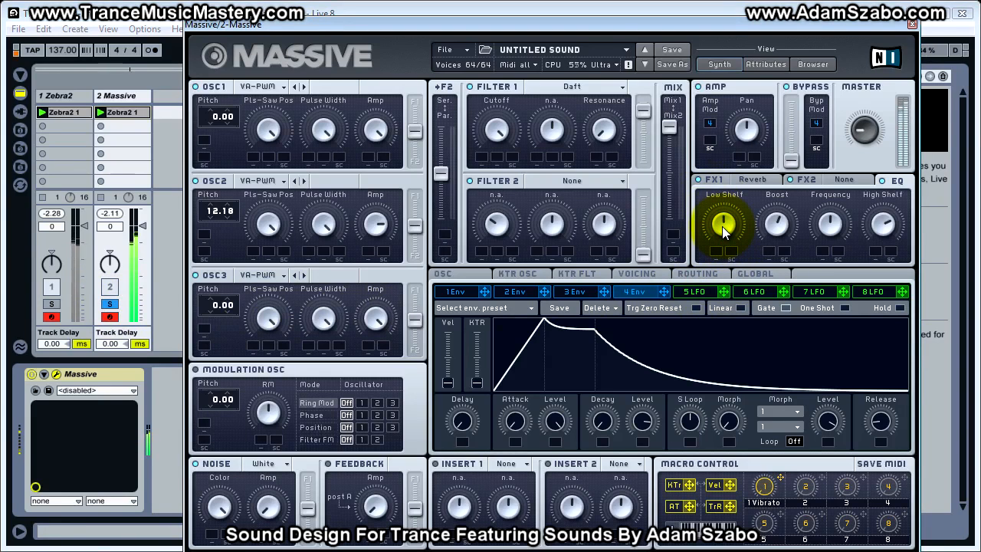
left_click(51, 305)
left_click(110, 304)
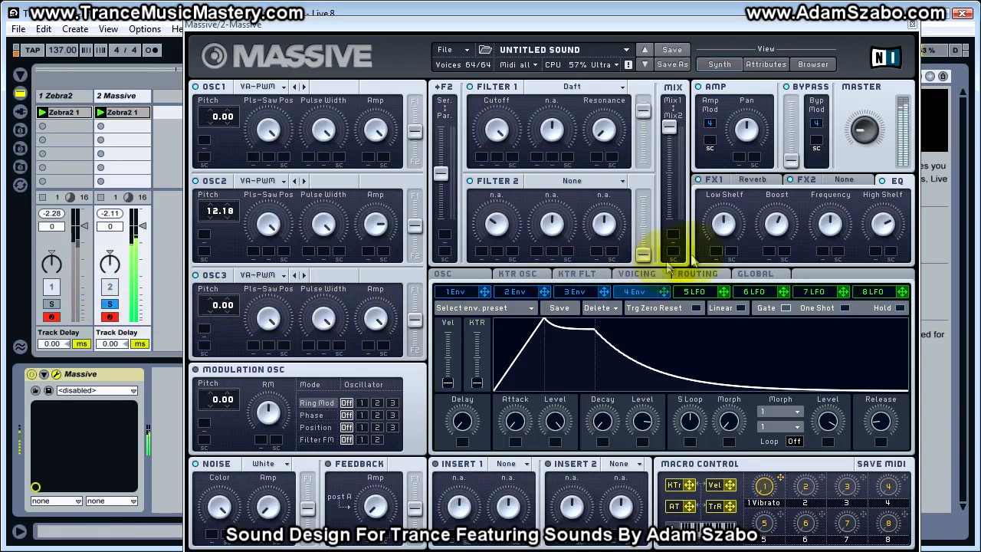
left_click(719, 230)
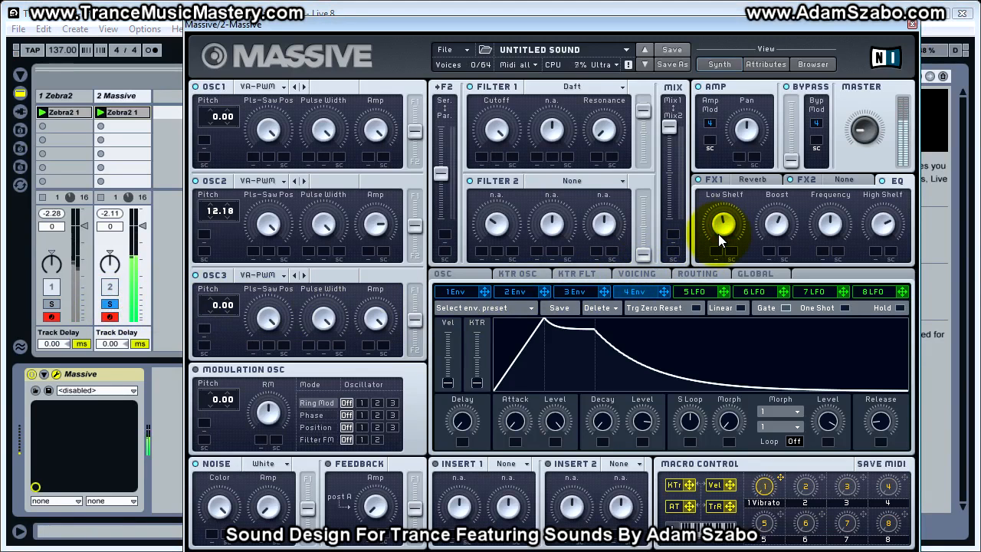
left_click(52, 304)
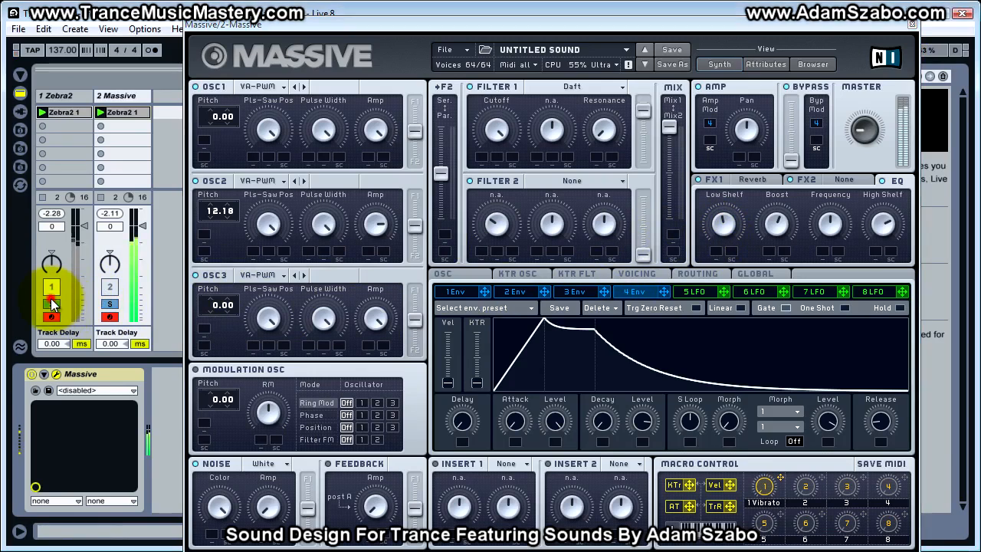
left_click(108, 306)
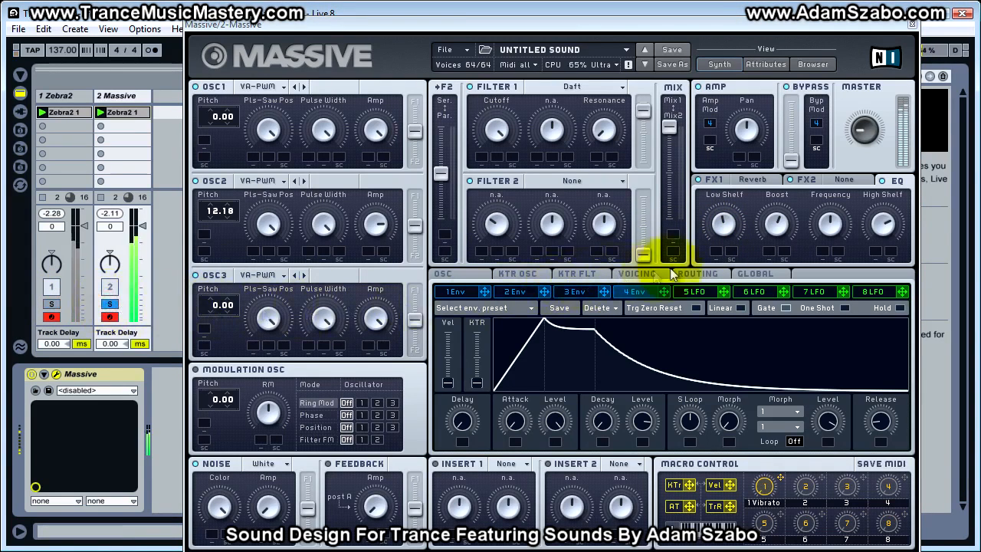
Check Massive's FX1 Reverb against Zebra2 by alternating the track solos and fine-tune its Dry/Wet amount
left_click(714, 179)
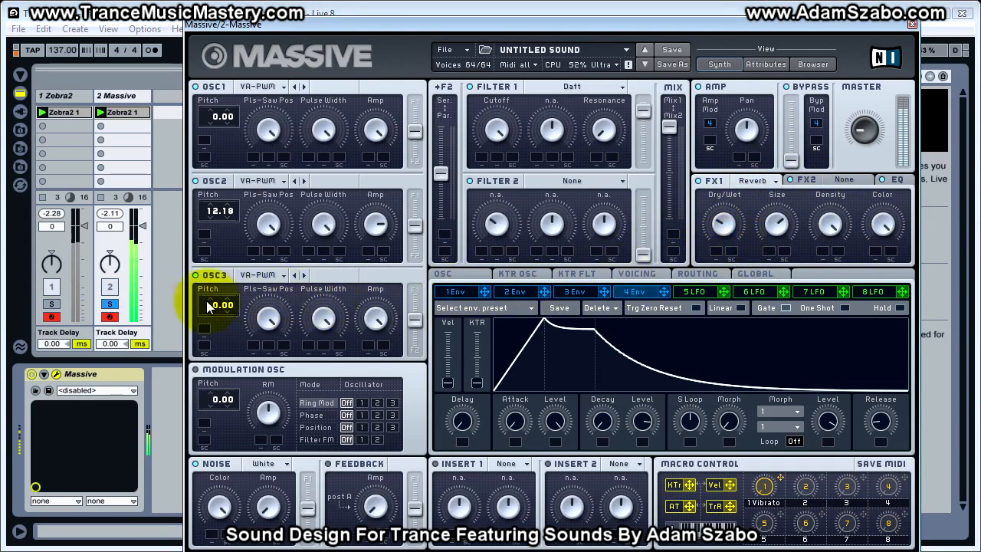
left_click(52, 305)
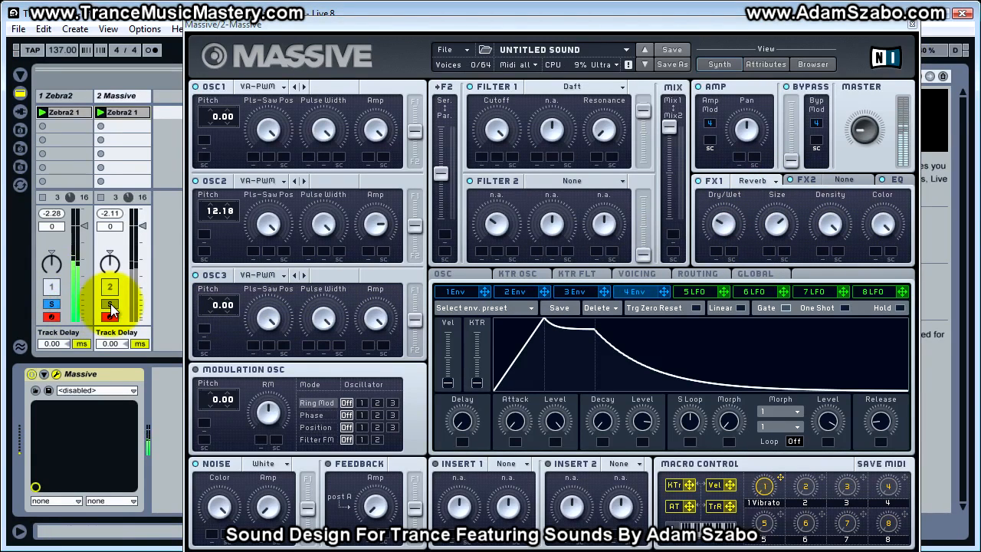
left_click(110, 307)
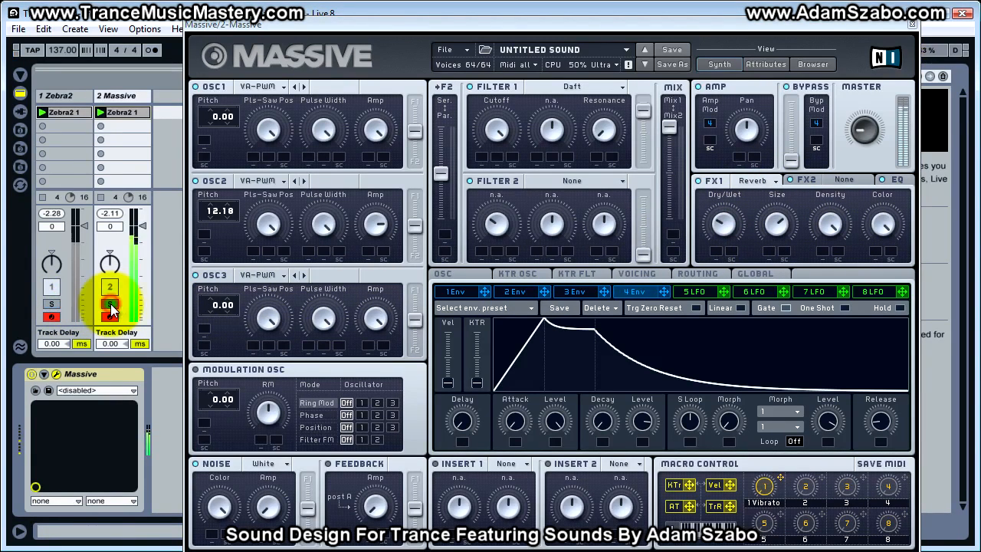
left_click(724, 224)
left_click(778, 223)
left_click(729, 226)
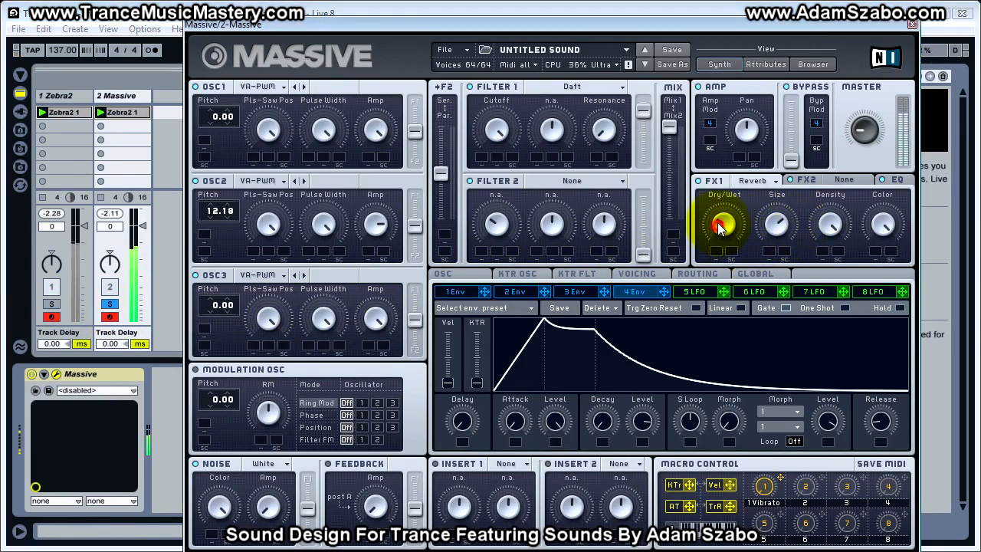
Set Massive's EQ Frequency slightly above centre, compare with Zebra2, and bring the Low Shelf up to about centre
left_click(897, 180)
left_click(825, 223)
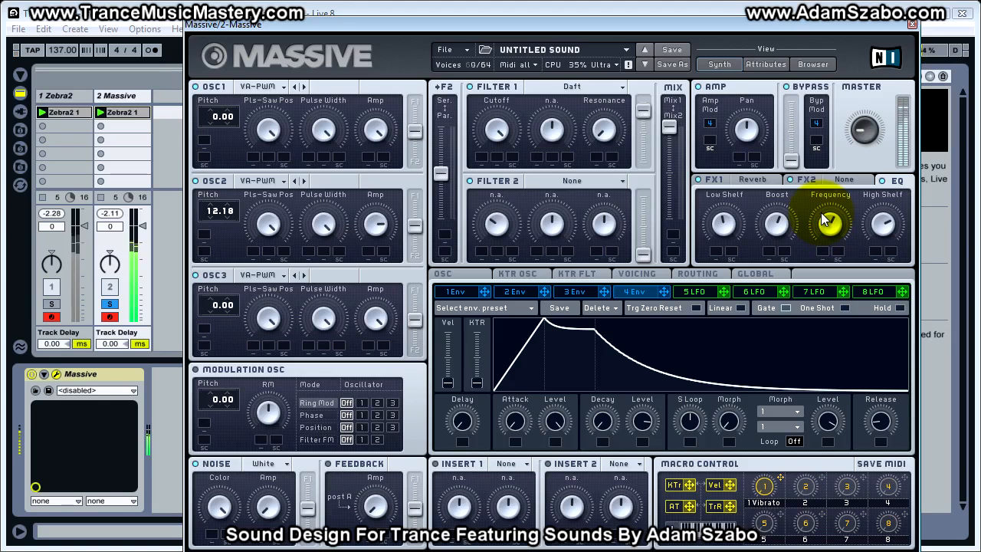
left_click(51, 304)
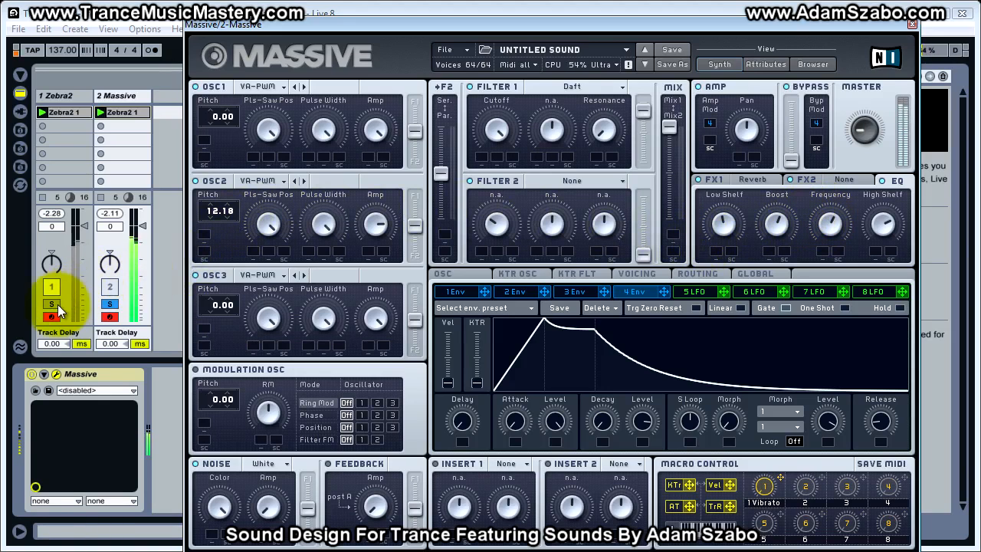
left_click(108, 305)
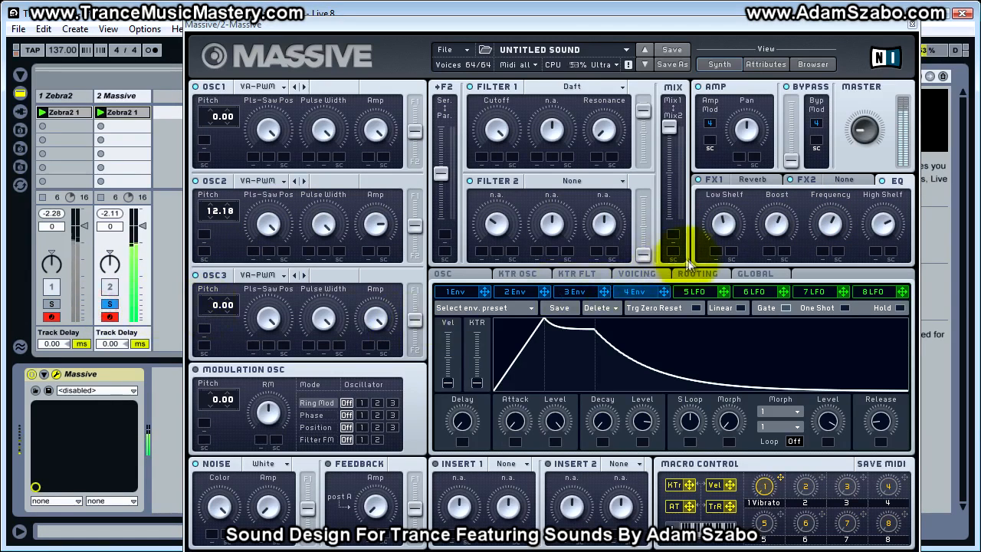
left_click_drag(720, 222, 722, 224)
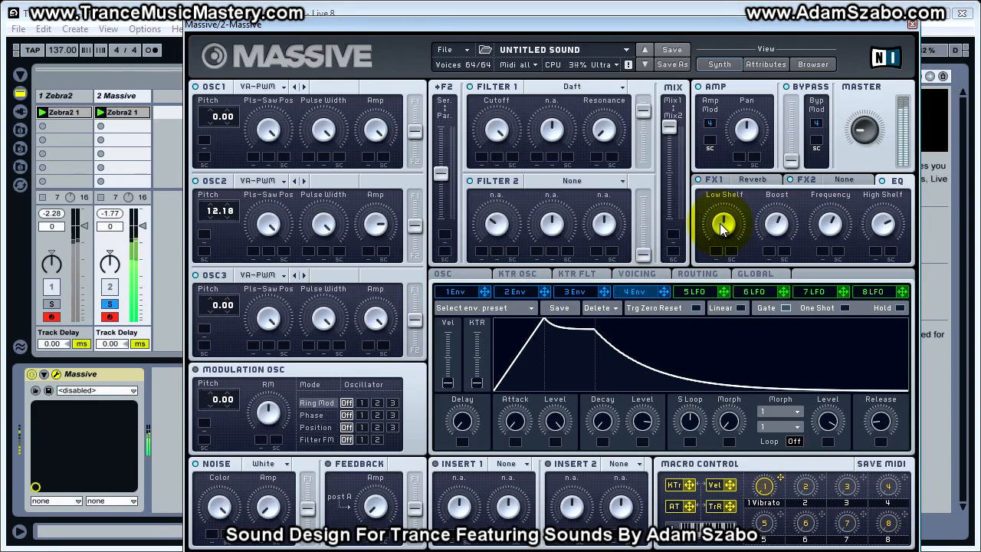
Try the EQ Boost and sweep the Frequency, leaving Frequency well above centre
left_click(777, 225)
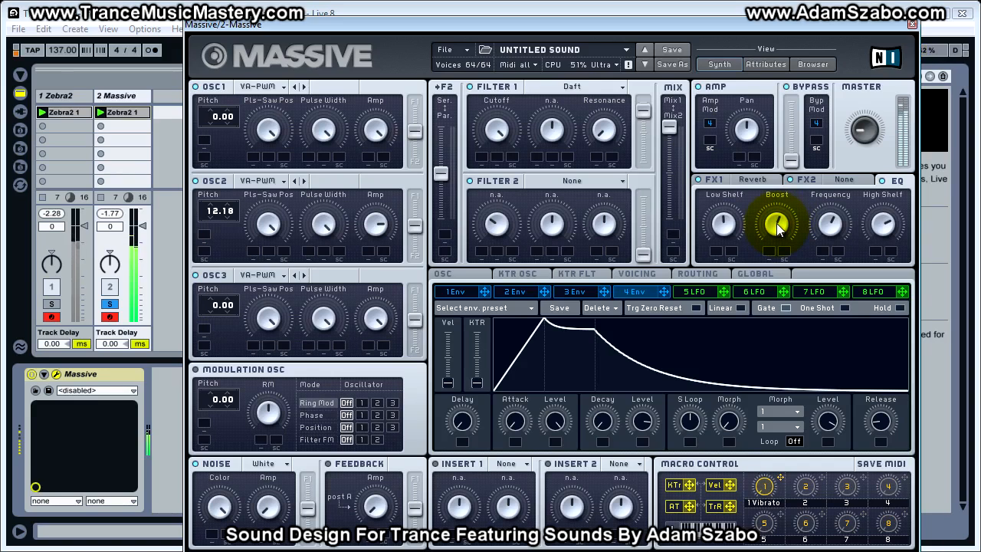
left_click(832, 224)
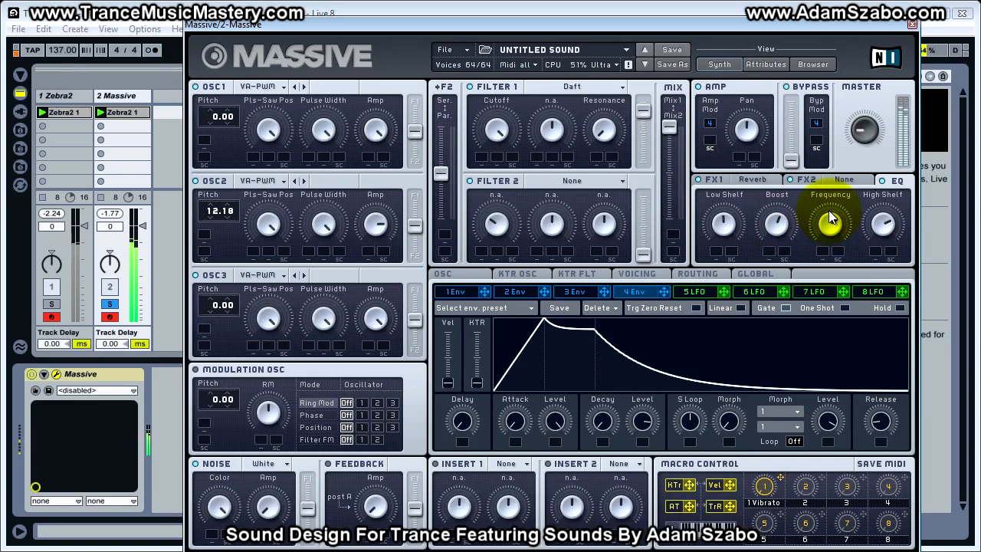
left_click(828, 207)
left_click_drag(826, 206, 827, 225)
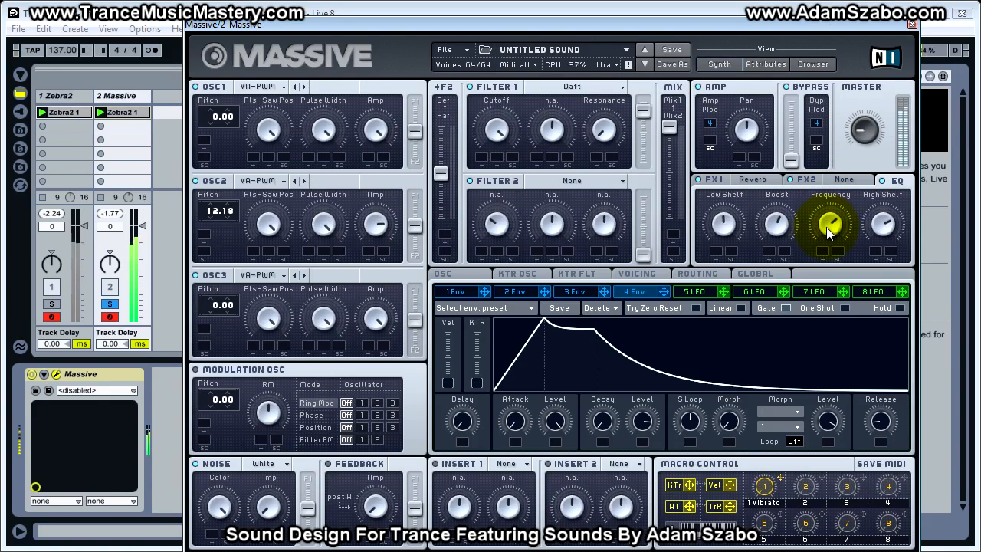
Fine-tune the EQ Boost to just above centre and compare the result with Zebra2 using the track solos
left_click_drag(770, 226, 772, 221)
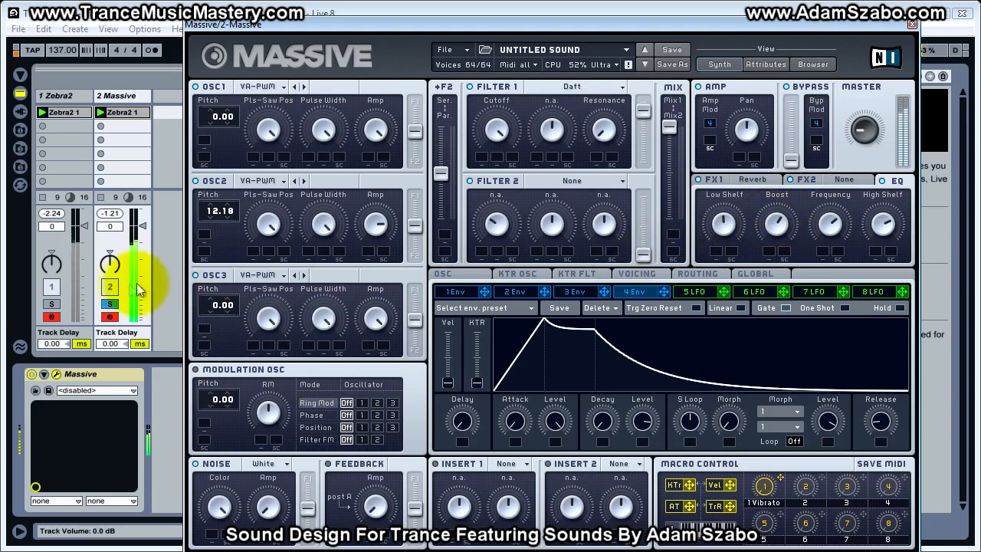
left_click(110, 304)
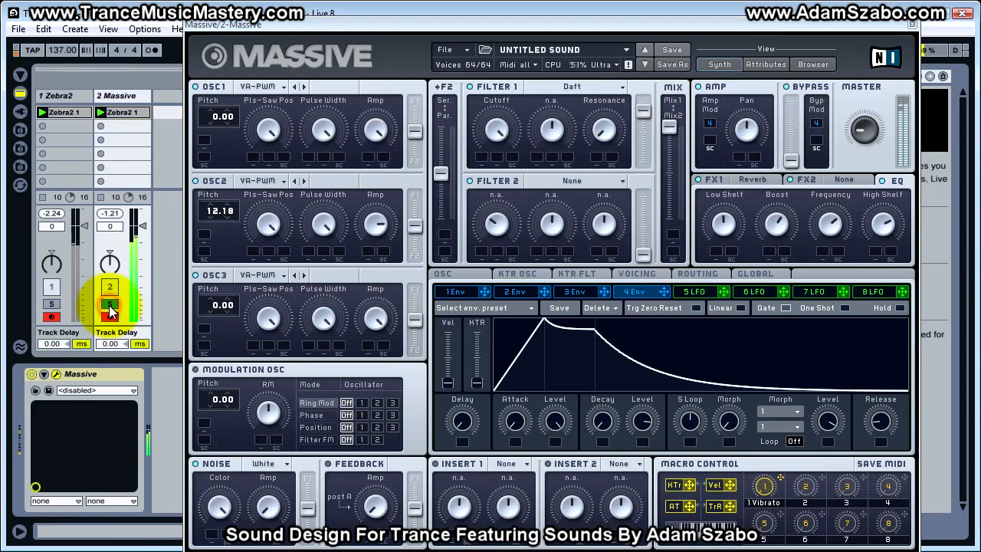
left_click(110, 305)
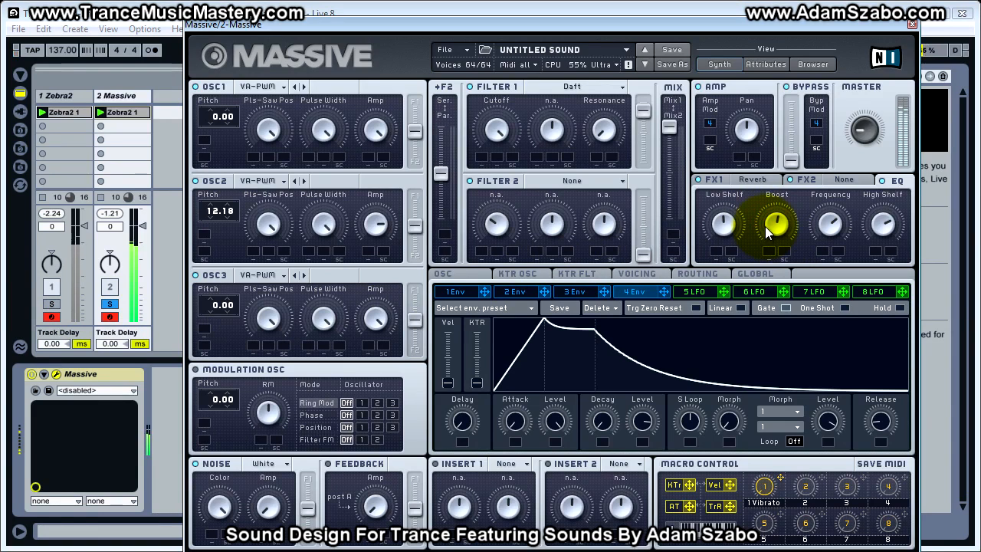
left_click(53, 305)
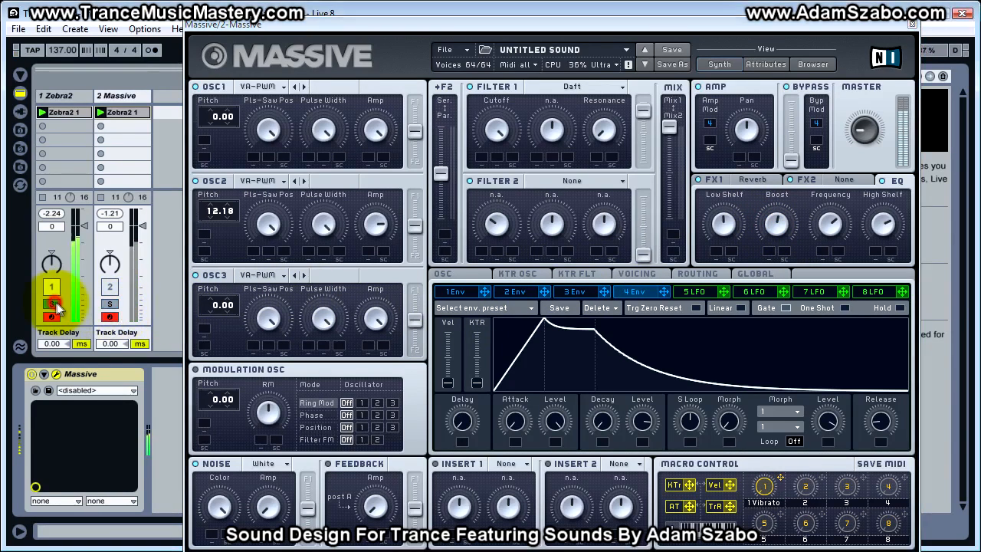
Compare Massive's EQ'd lead with the Zebra2 original by alternating the track solos, shifting the Massive window up slightly
left_click(106, 305)
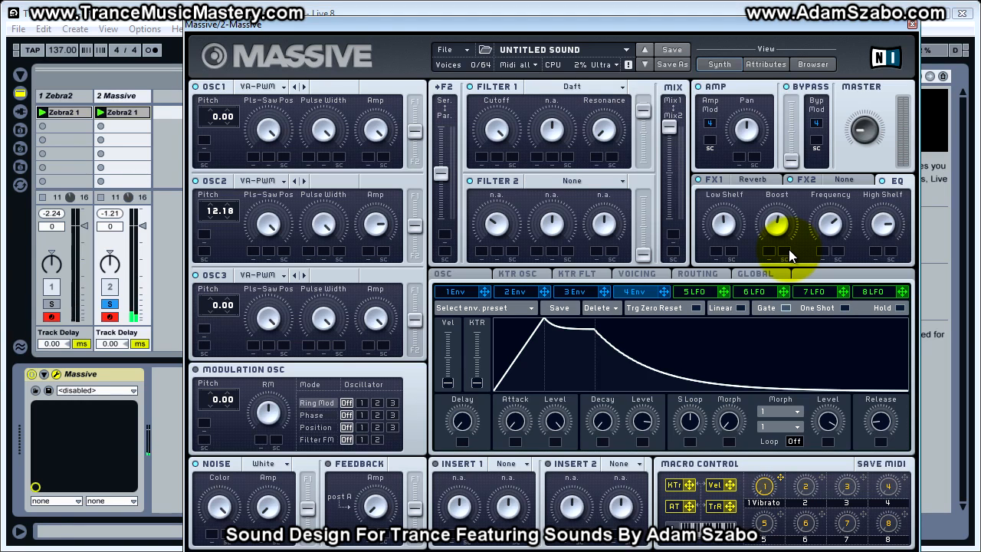
left_click_drag(782, 25, 782, 19)
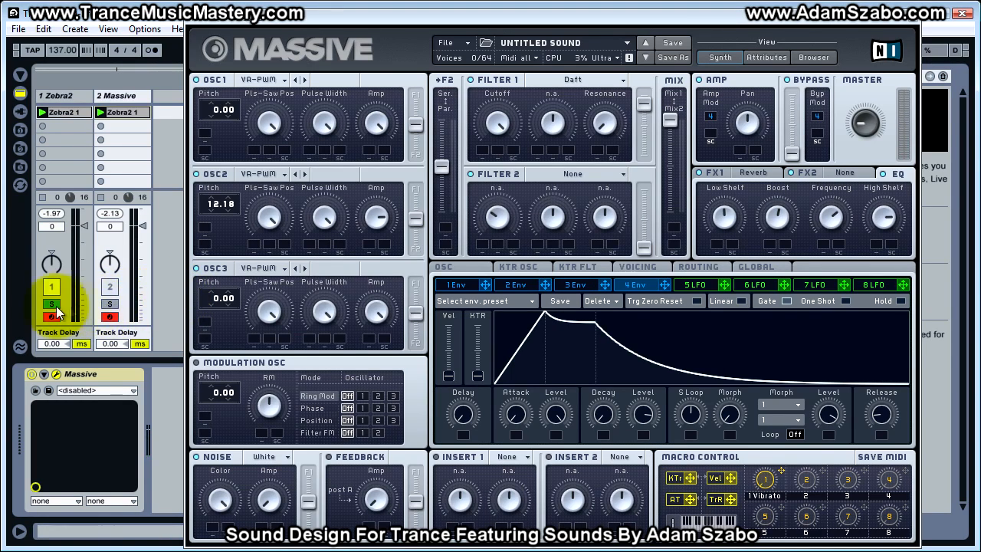
left_click(111, 305)
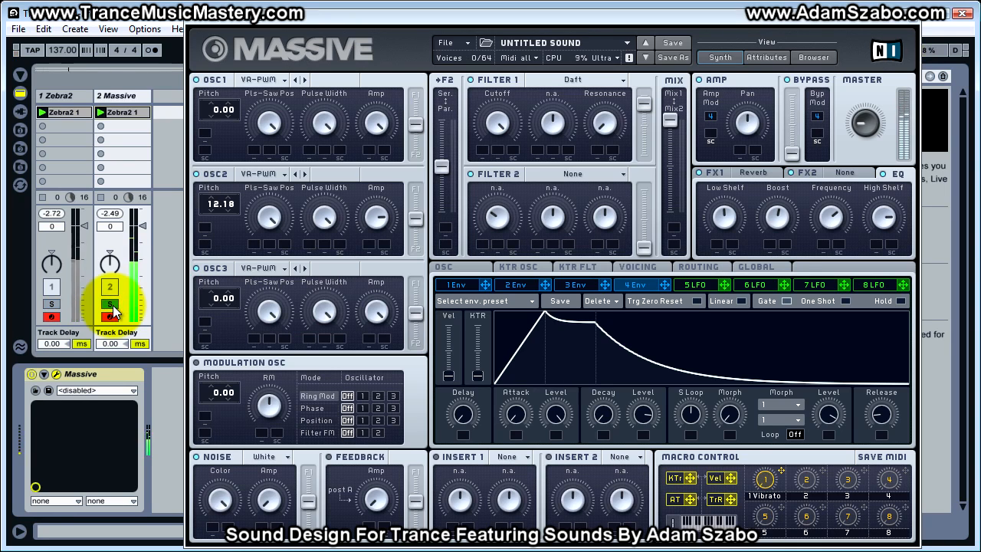
left_click(56, 306)
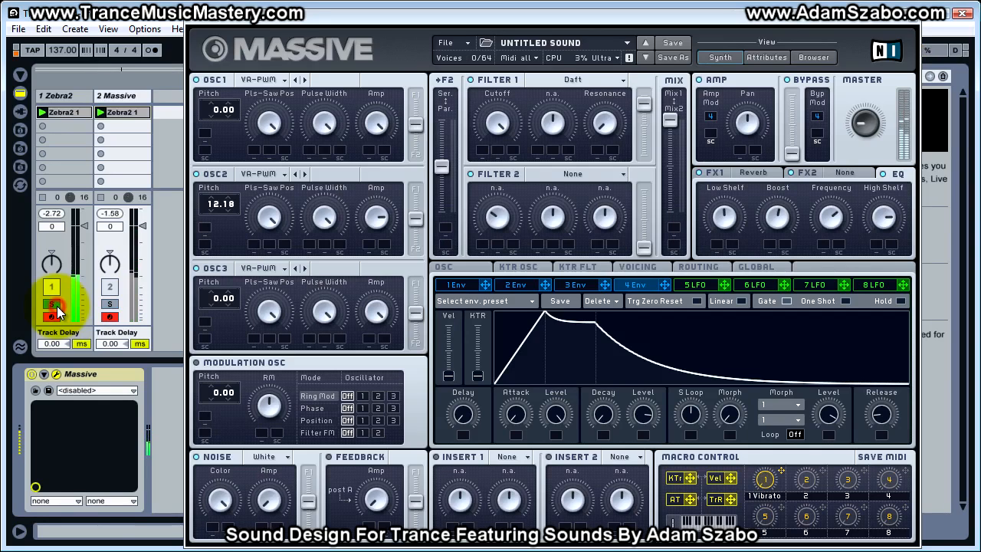
left_click(108, 306)
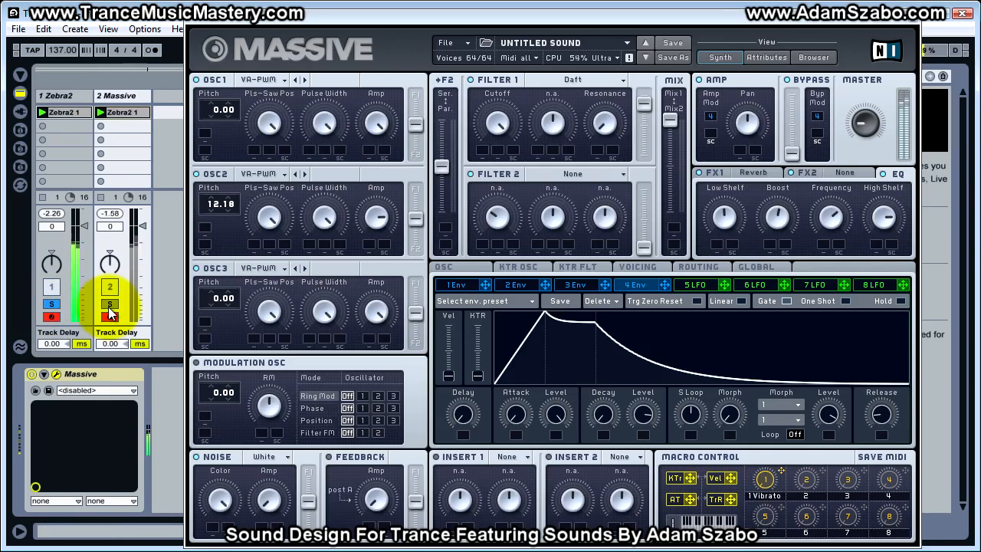
left_click(108, 306)
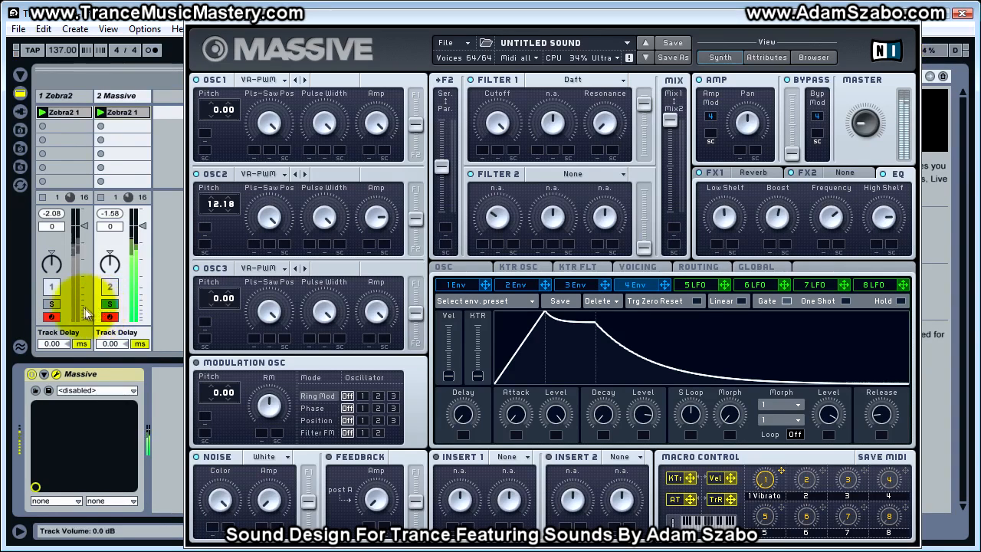
left_click(57, 307)
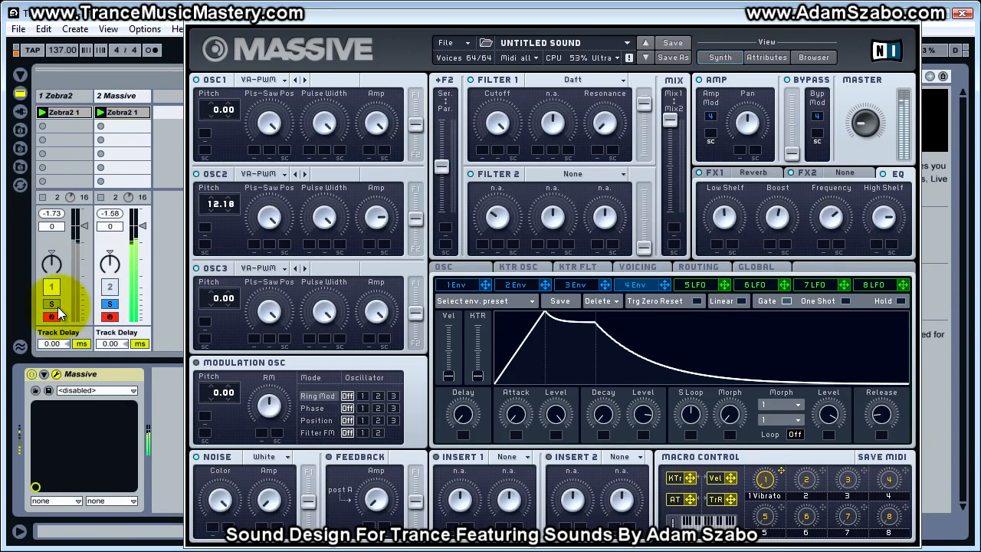
left_click(108, 305)
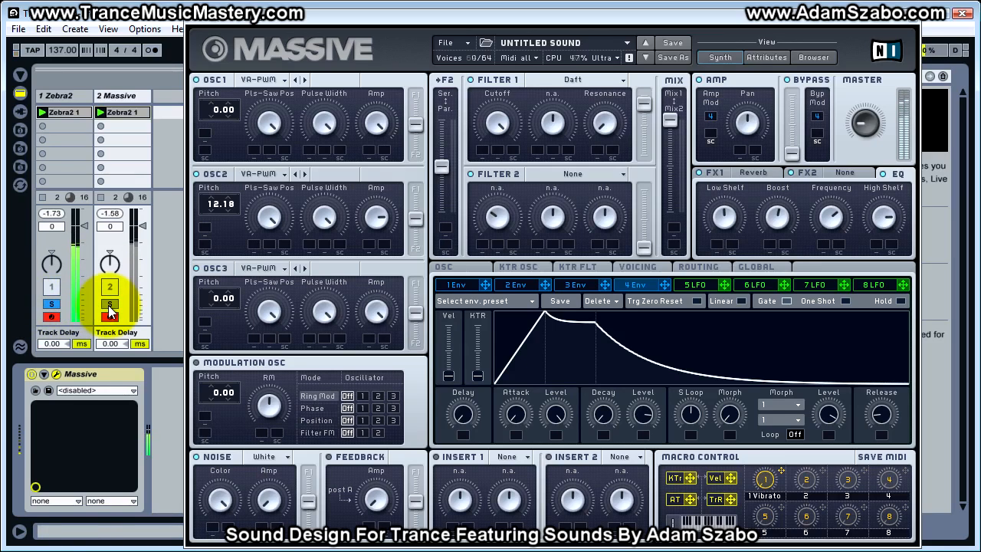
left_click(108, 306)
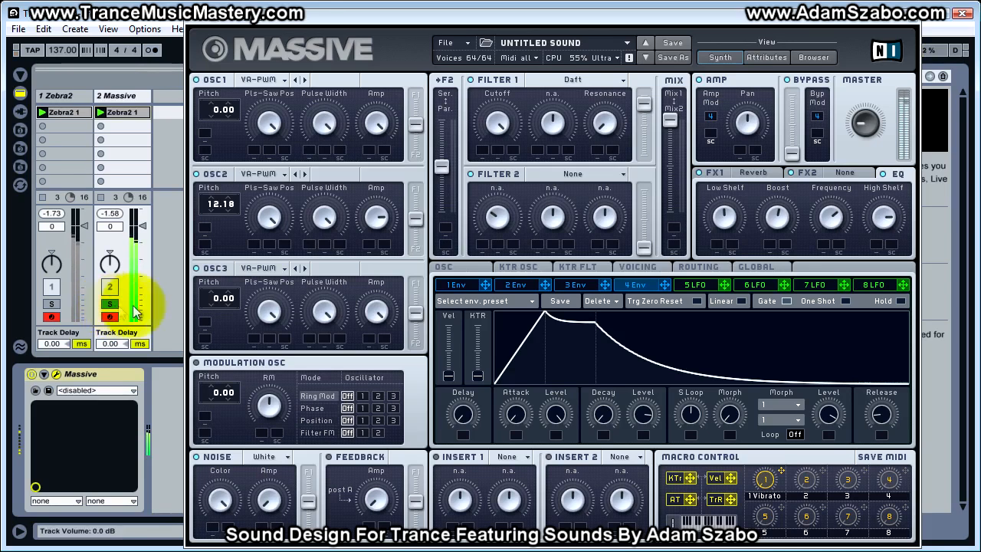
Lengthen the Release of Massive's envelope 4 slightly and compare the tail with Zebra2 by alternating the track solos
mouse_move(880, 414)
left_mouse_down()
mouse_move(889, 414)
mouse_move(881, 411)
left_mouse_up()
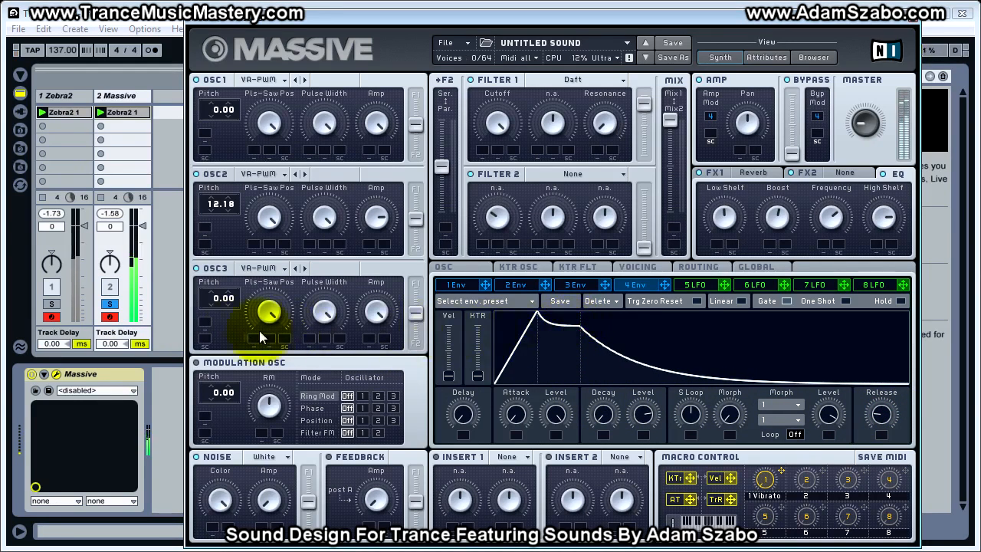
left_click(58, 306)
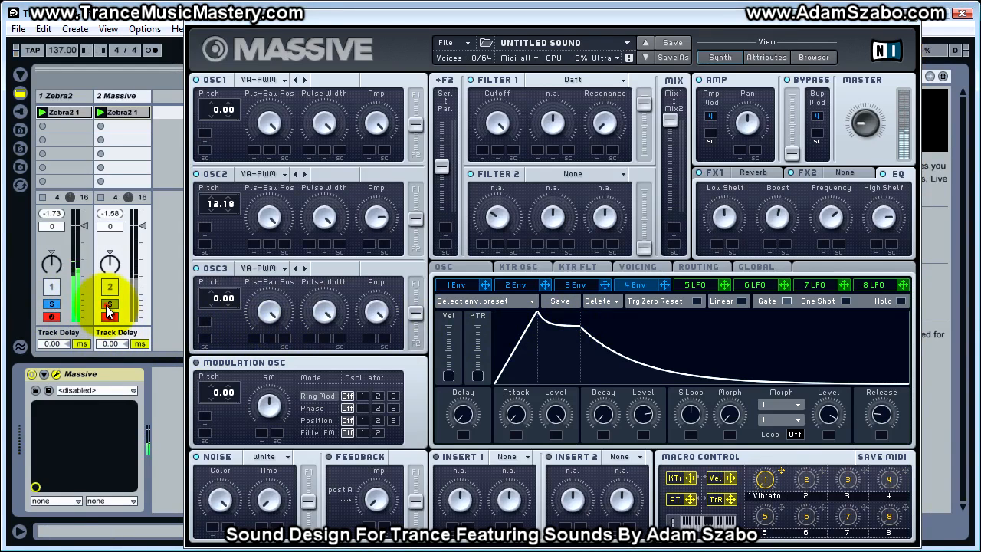
left_click(108, 307)
left_click(58, 305)
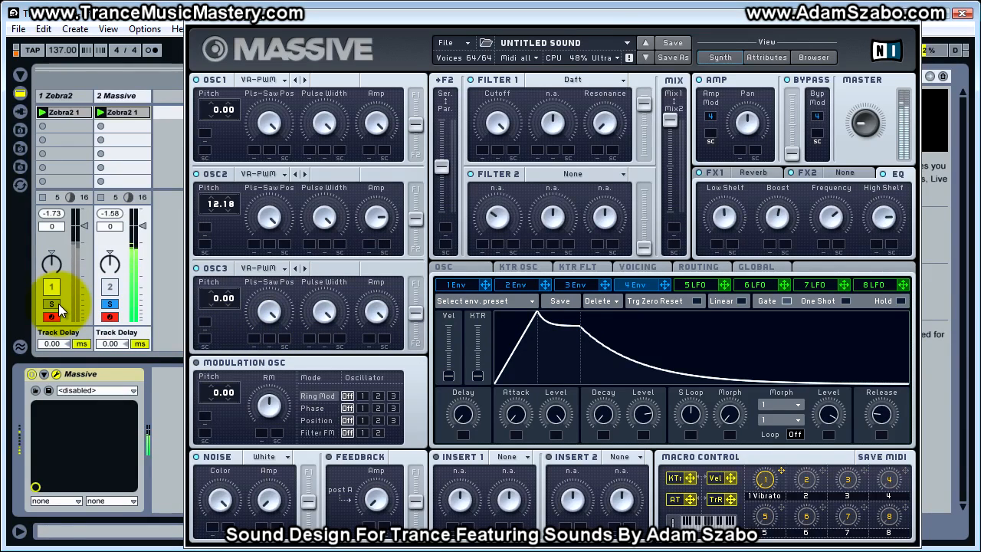
left_click(59, 305)
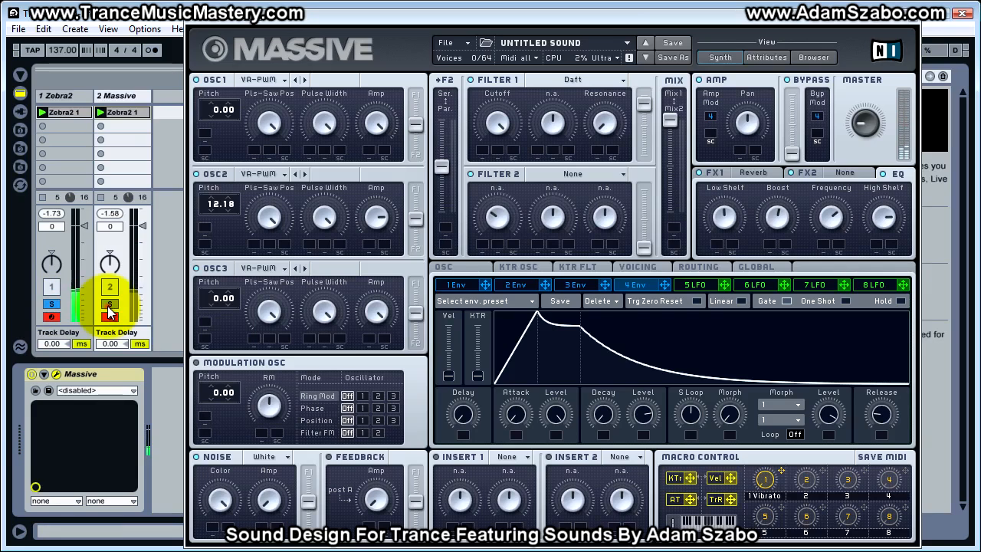
left_click(109, 305)
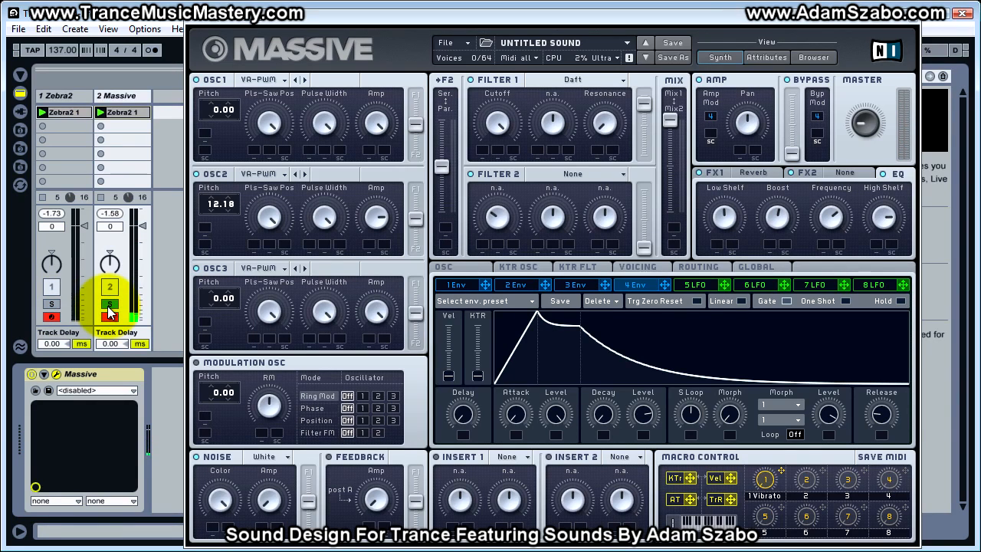